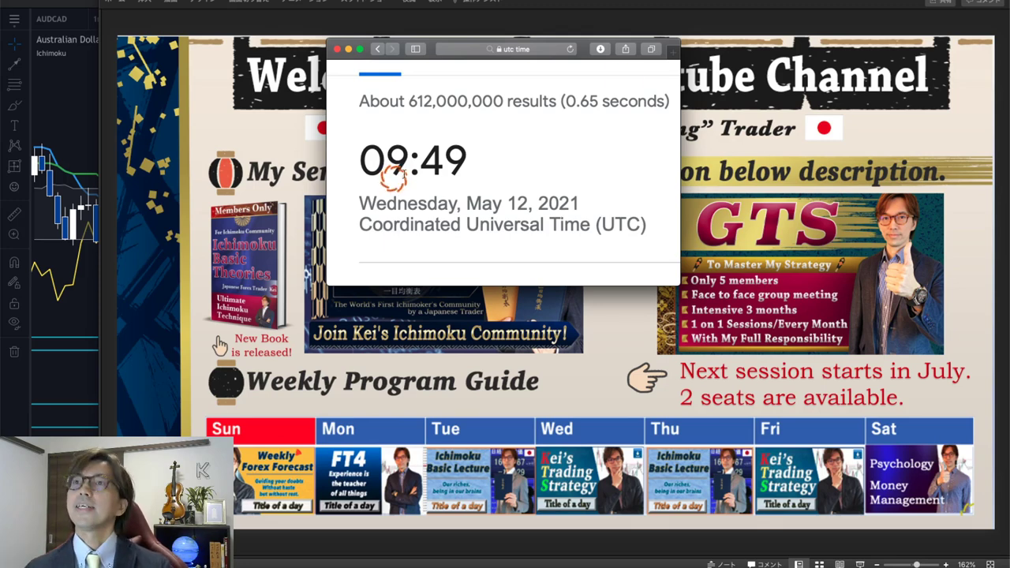
Put away the UTC time window, bring the PowerPoint slides forward, and view the Disclaimer slide before returning to the welcome slide.
key(super+m)
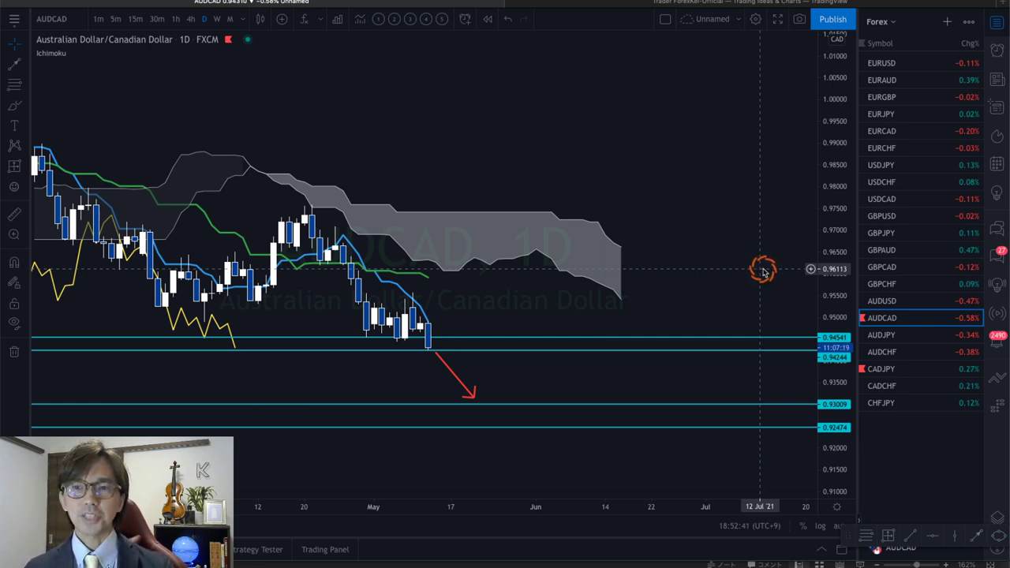
click(535, 561)
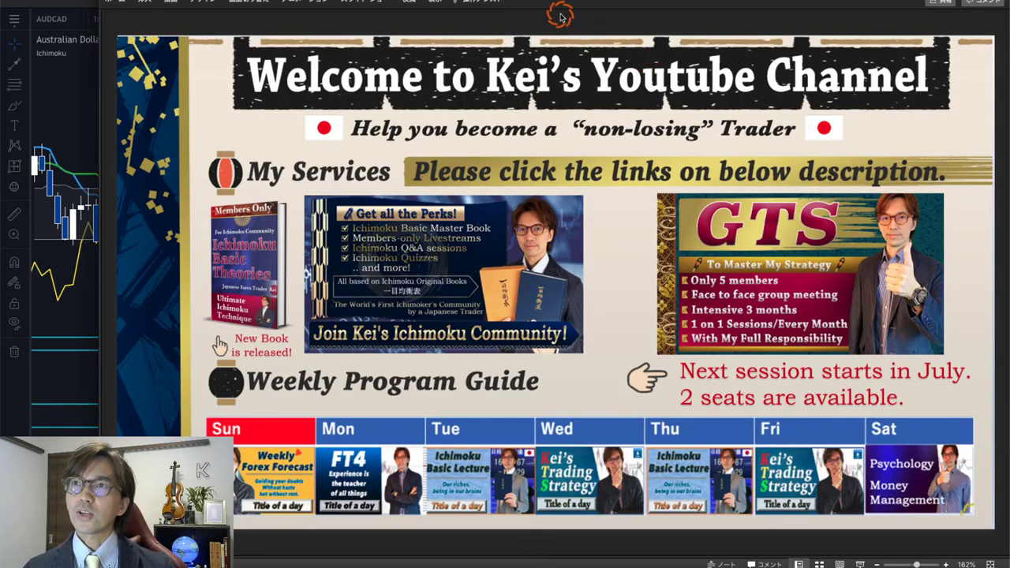
key(Page_Down)
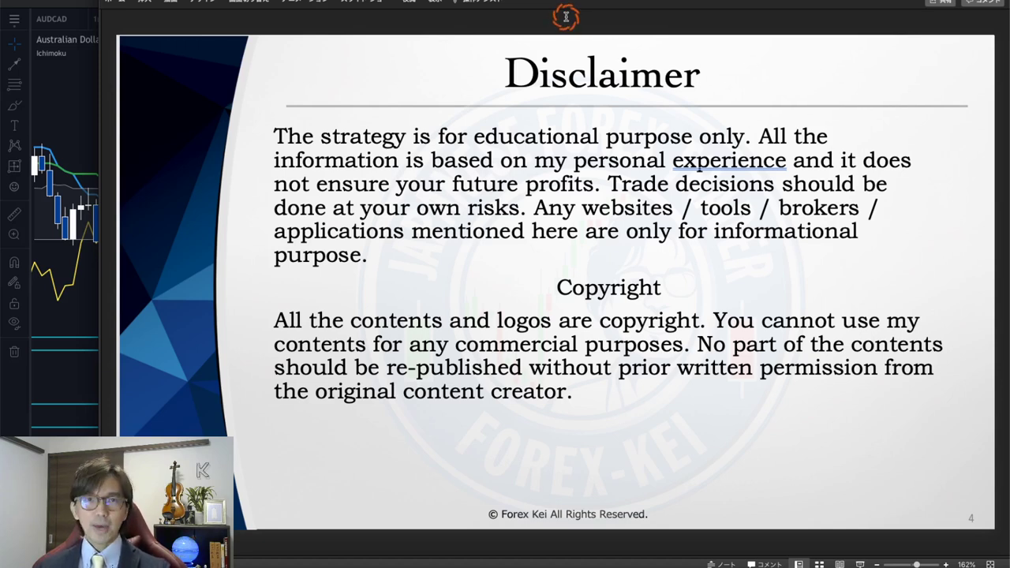
key(Page_Up)
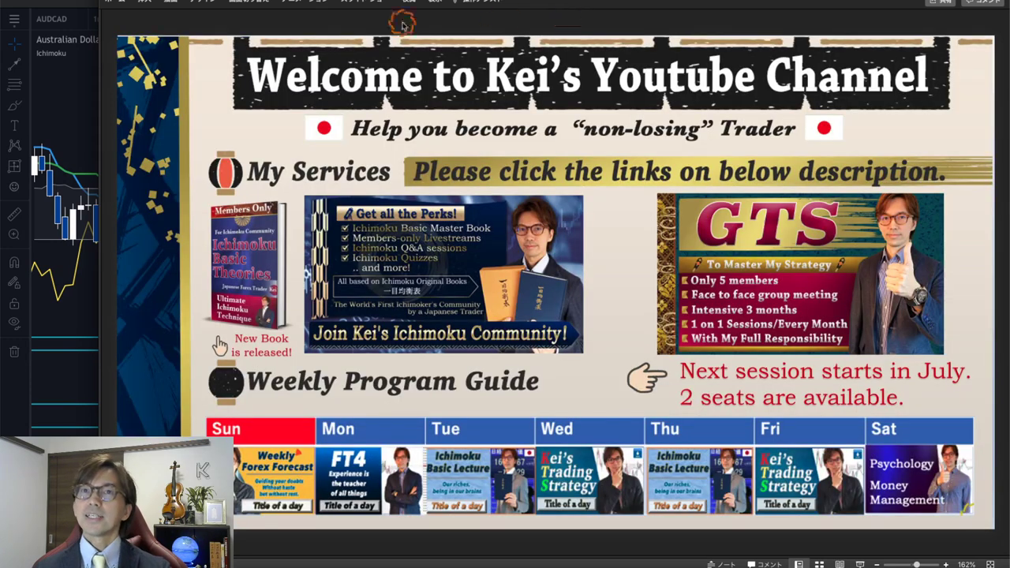
Switch to the TradingView AUDCAD daily chart and draw red downward arrows beside the ends of the cloud's upper and lower edges.
click(85, 105)
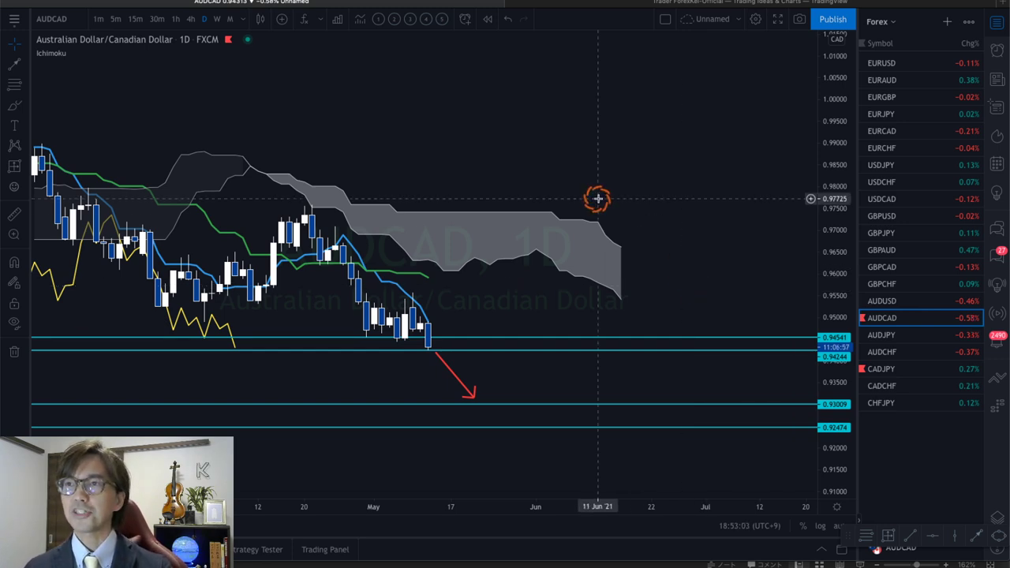
drag(595, 198, 637, 203)
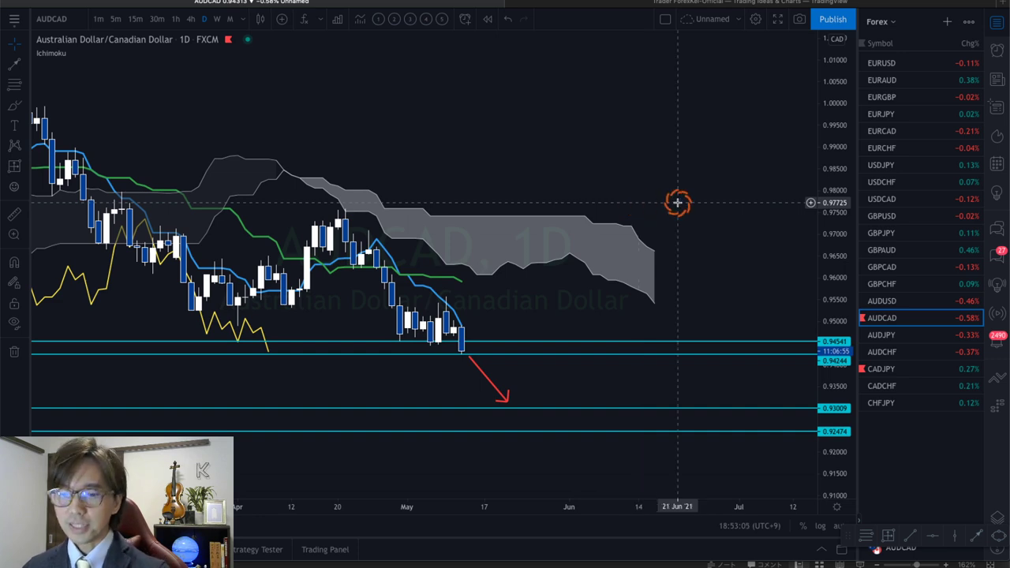
drag(655, 213, 676, 234)
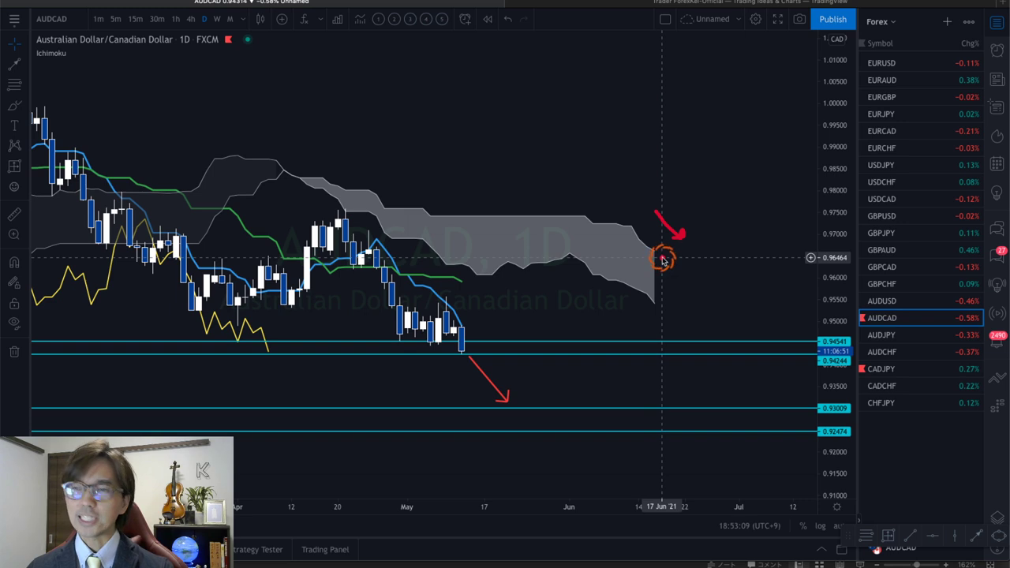
drag(623, 304, 651, 329)
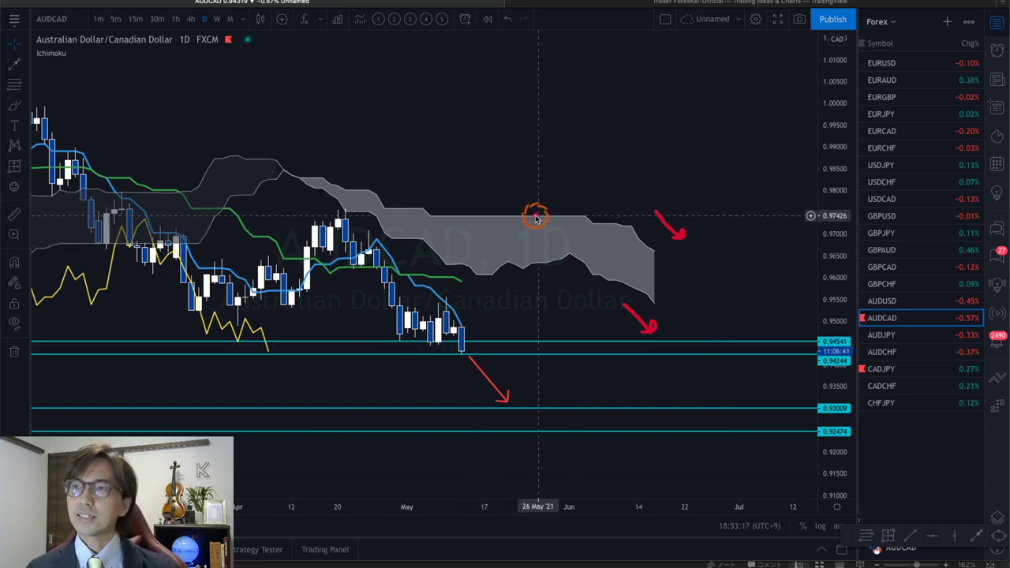
Handwrite B with the number 2 above the cloud's upper edge and A with the number 1 below its lower edge.
drag(573, 165, 571, 213)
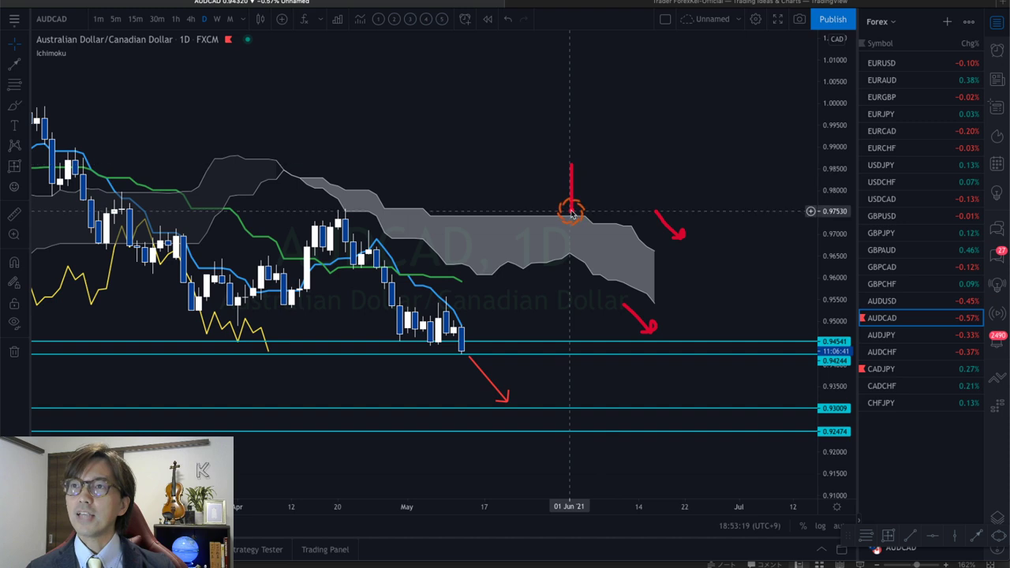
mouse_move(573, 164)
mouse_down()
mouse_move(588, 193)
mouse_move(569, 215)
mouse_up()
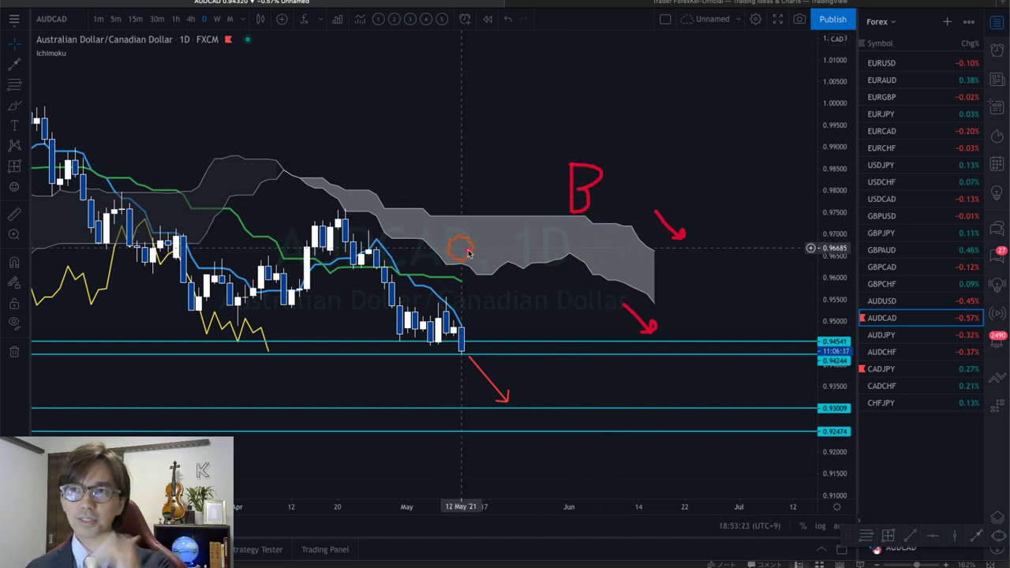
mouse_move(561, 300)
mouse_down()
mouse_move(580, 278)
mouse_move(588, 304)
mouse_move(578, 291)
mouse_up()
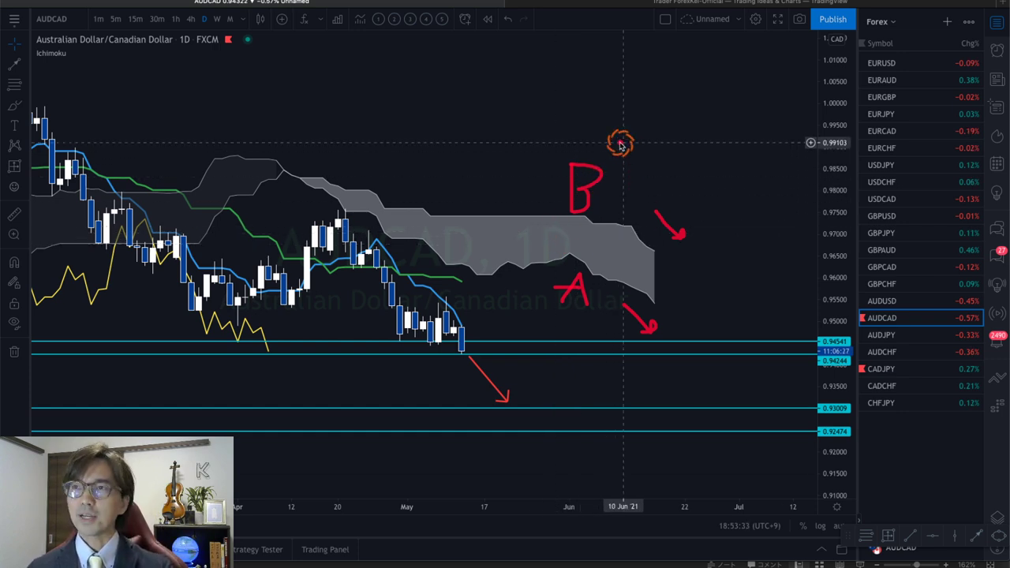
drag(611, 134, 632, 163)
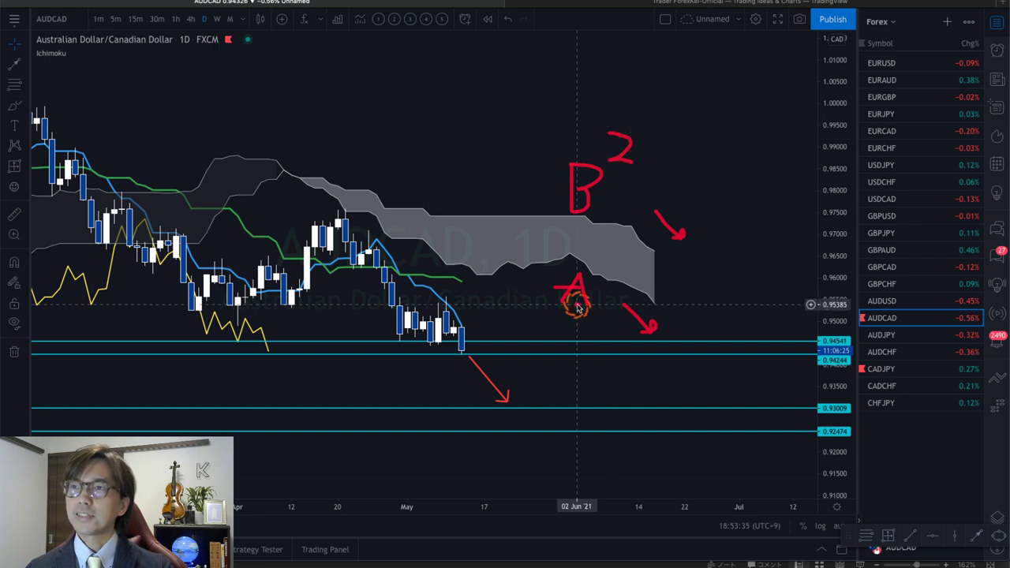
drag(608, 304, 606, 324)
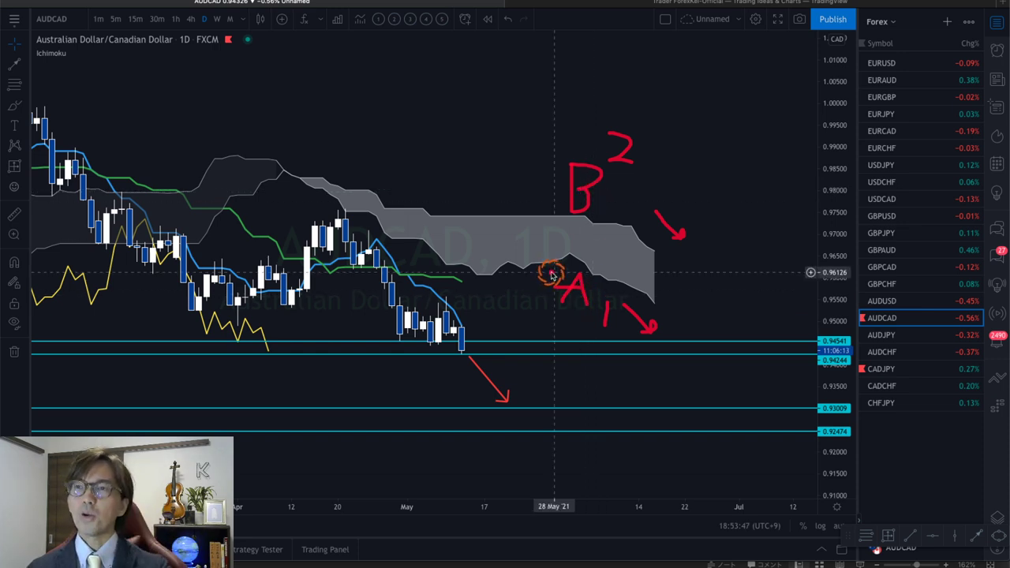
Draw arrows along the falling cloud and the earlier rising one, label the earlier cloud's edges A and B, and circle their crossover.
drag(490, 235, 611, 260)
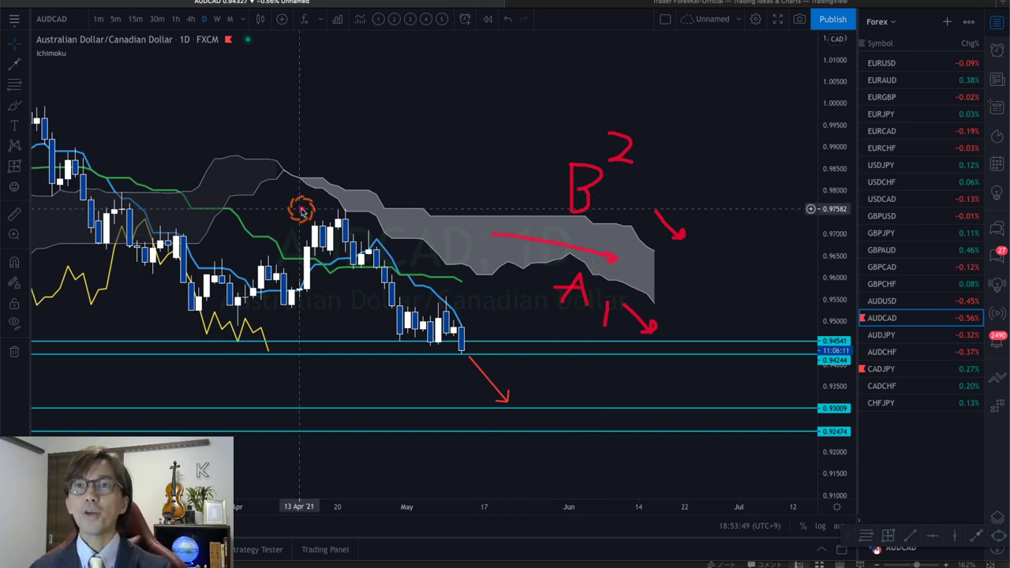
drag(118, 235, 216, 197)
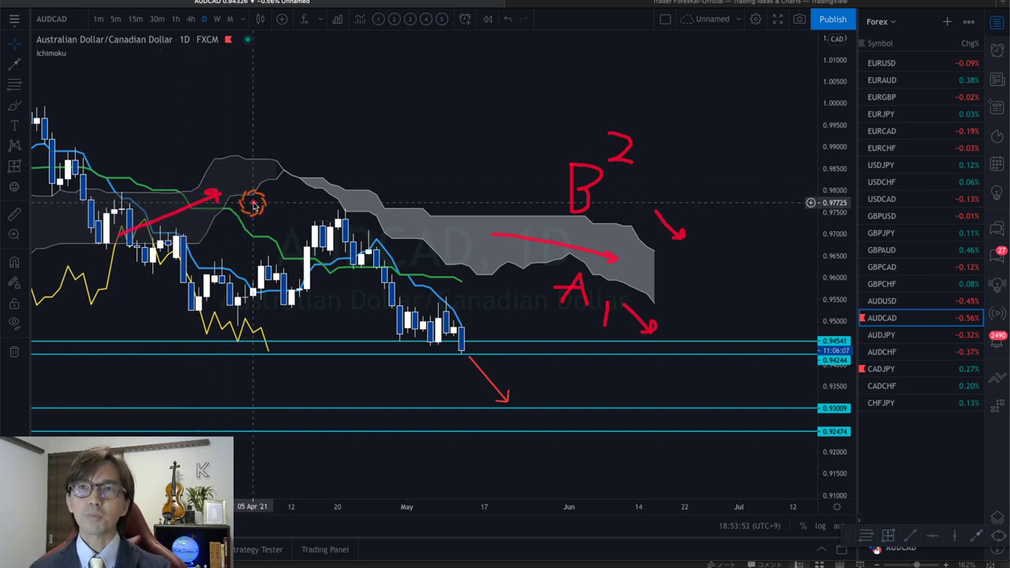
drag(265, 209, 260, 207)
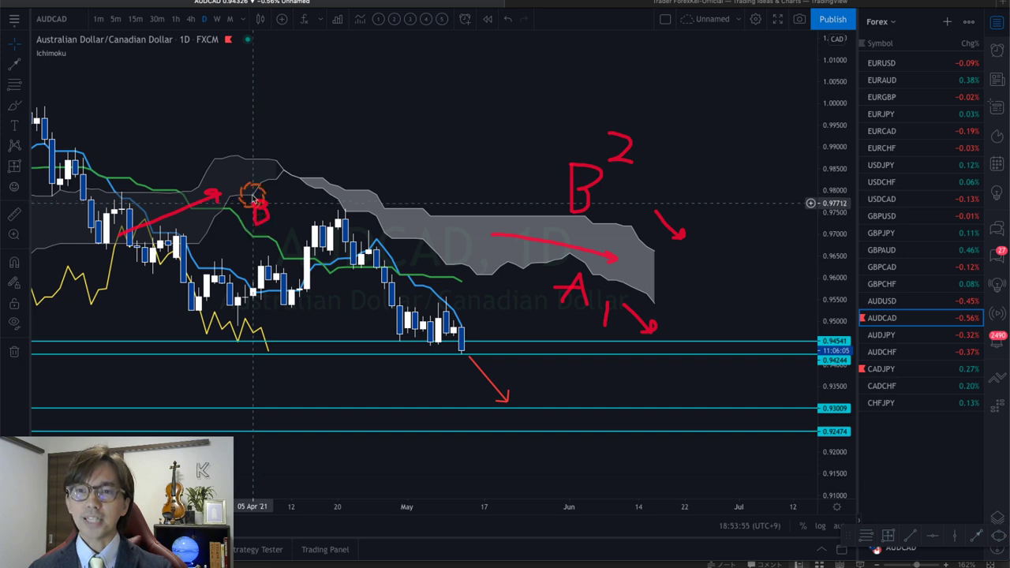
mouse_move(244, 133)
mouse_down()
mouse_move(258, 148)
mouse_move(257, 131)
mouse_up()
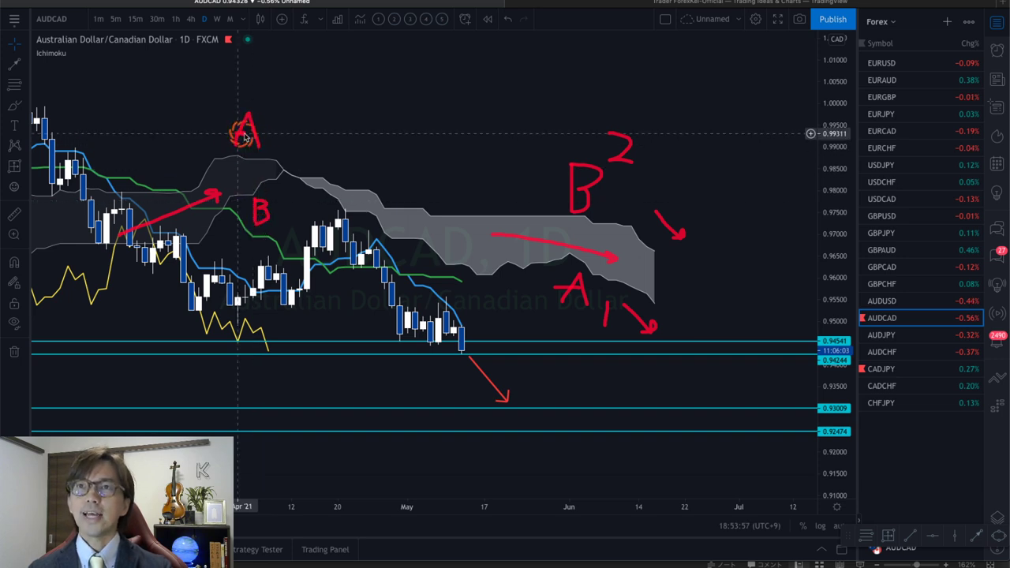
mouse_move(278, 185)
mouse_down()
mouse_move(292, 156)
mouse_move(313, 177)
mouse_move(292, 198)
mouse_up()
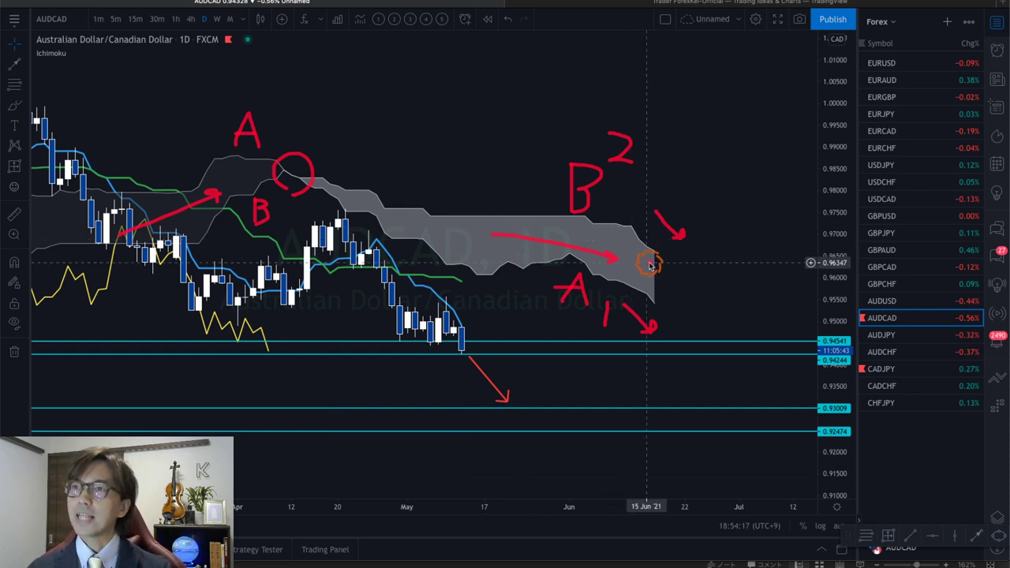
Circle the leading ends of the cloud's upper and lower edges, and clear all the handwritten markings from the chart.
mouse_move(657, 266)
mouse_down()
mouse_move(645, 265)
mouse_move(643, 227)
mouse_move(670, 249)
mouse_move(666, 268)
mouse_up()
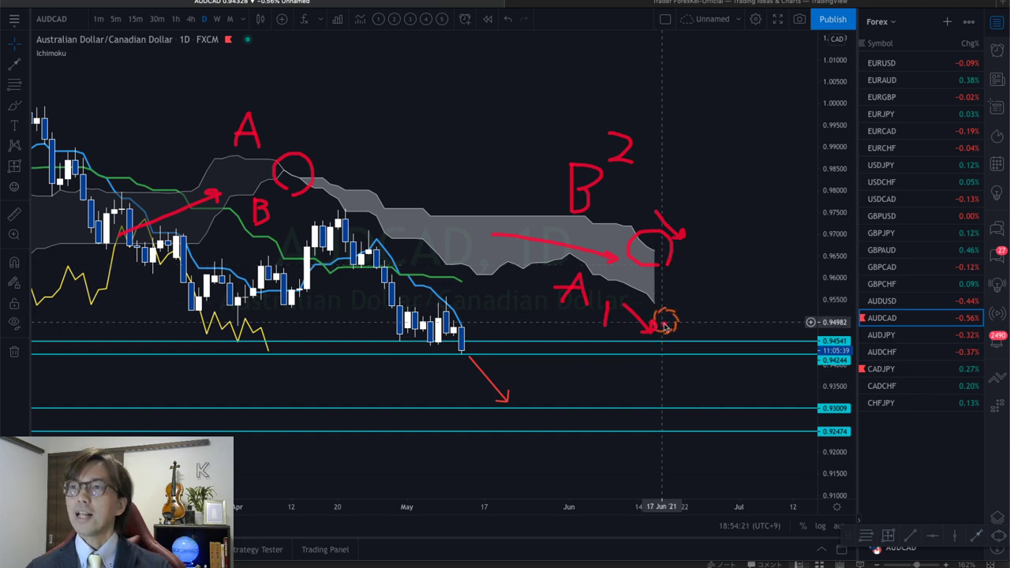
mouse_move(660, 329)
mouse_down()
mouse_move(631, 278)
mouse_move(670, 322)
mouse_up()
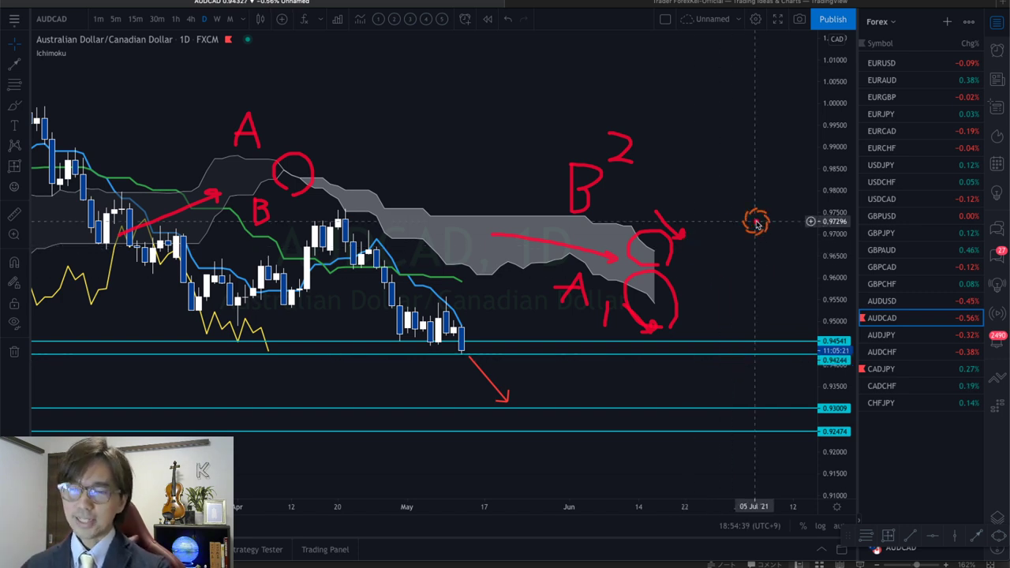
key(Escape)
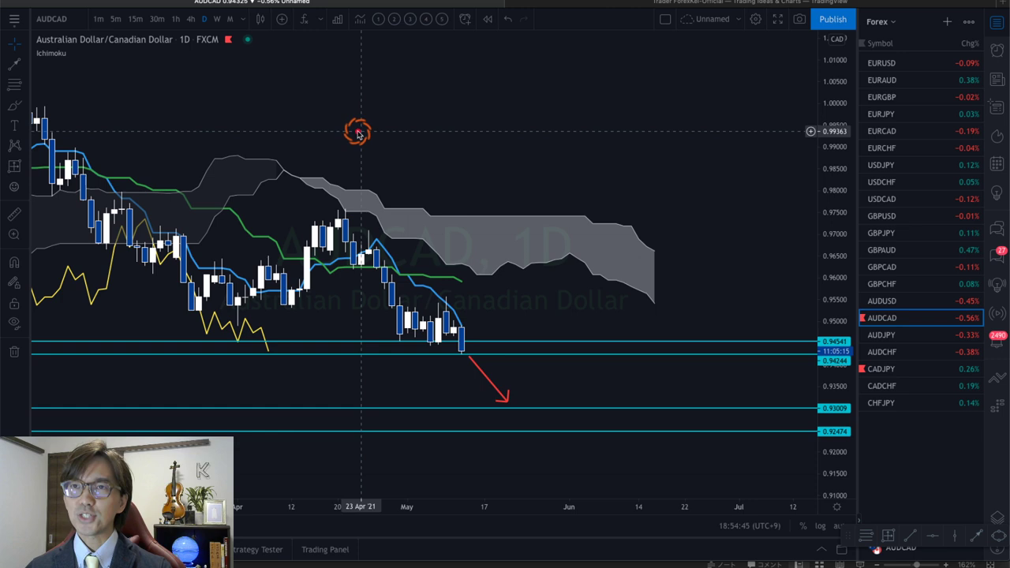
Point red arrows at the green and blue lines, circling each line's latest point, and label the blue line T; clear the markings.
mouse_move(370, 138)
mouse_down()
mouse_move(266, 203)
mouse_move(249, 225)
mouse_up()
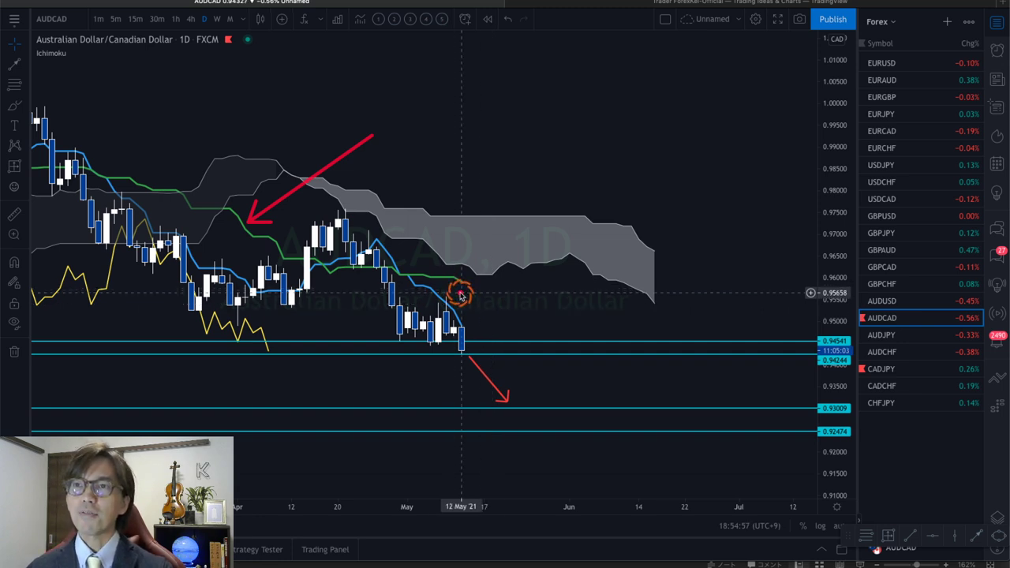
mouse_move(462, 293)
mouse_down()
mouse_move(464, 265)
mouse_move(473, 288)
mouse_up()
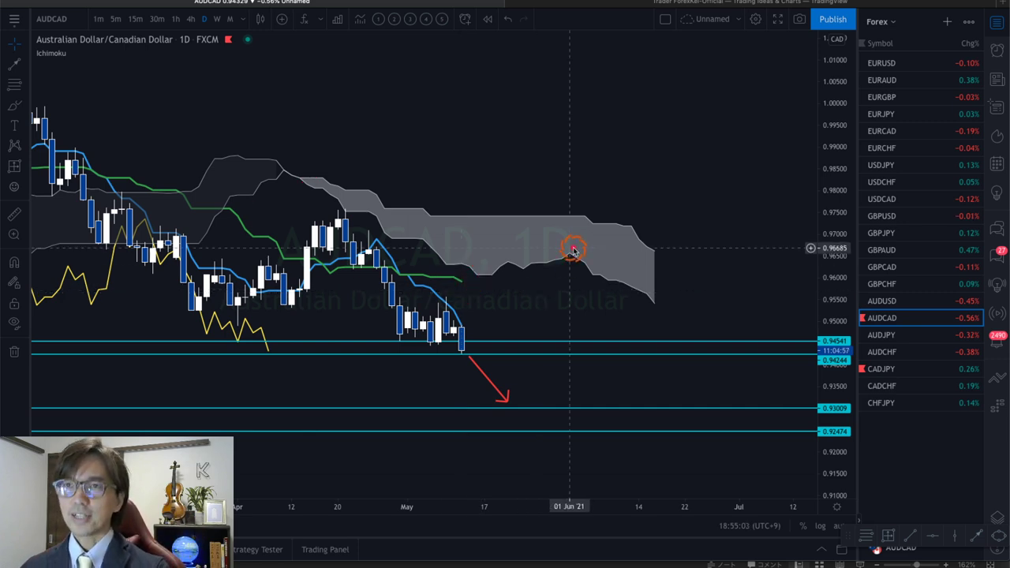
drag(361, 136, 201, 256)
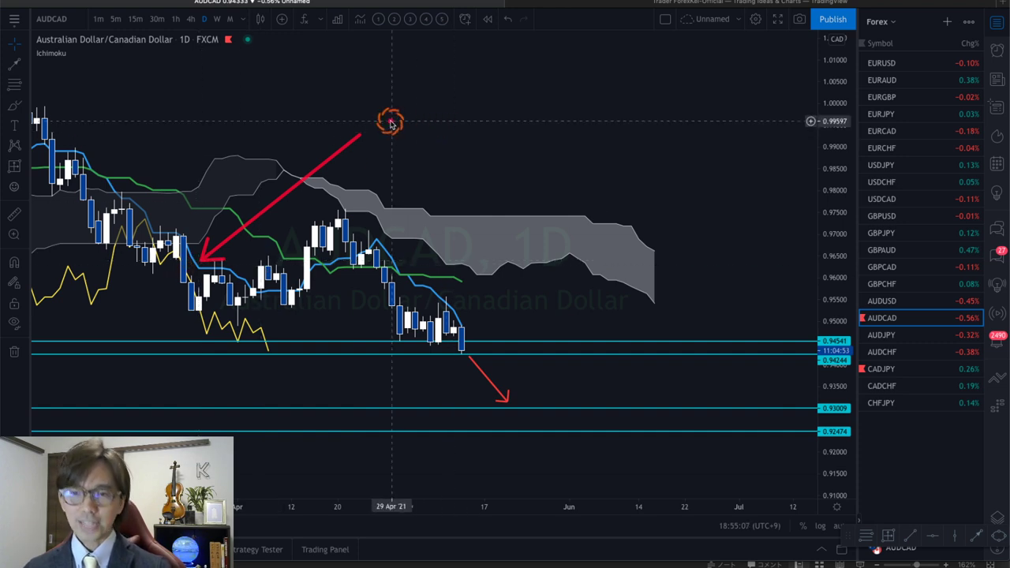
mouse_move(361, 107)
mouse_down()
mouse_move(408, 104)
mouse_move(389, 147)
mouse_up()
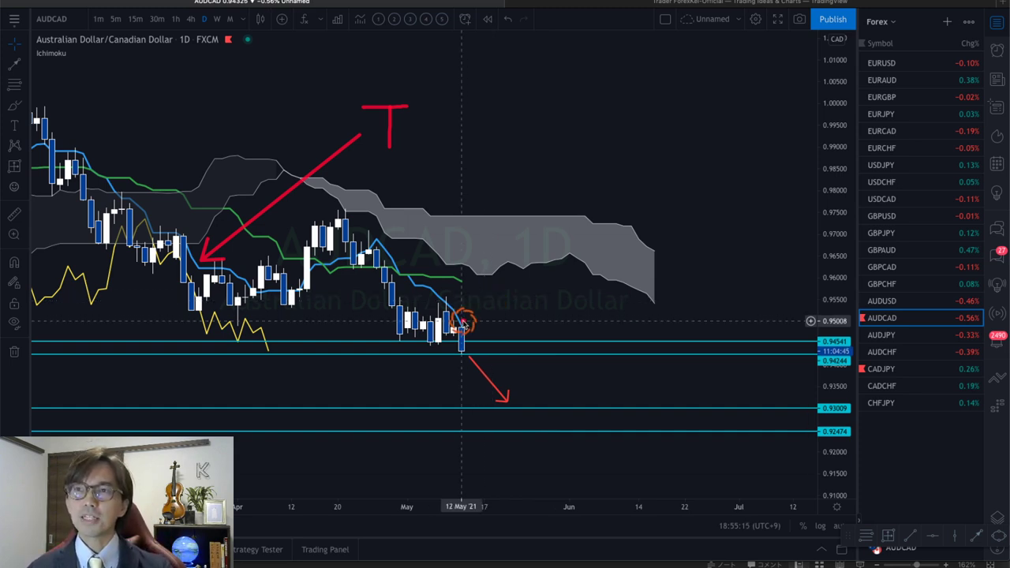
mouse_move(461, 339)
mouse_down()
mouse_move(451, 308)
mouse_move(477, 329)
mouse_move(468, 339)
mouse_up()
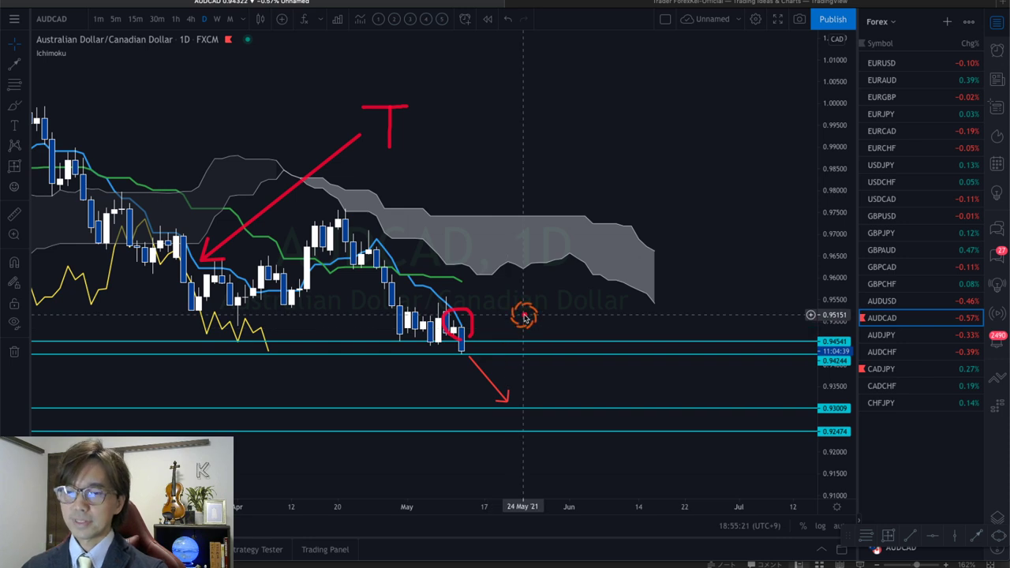
key(Escape)
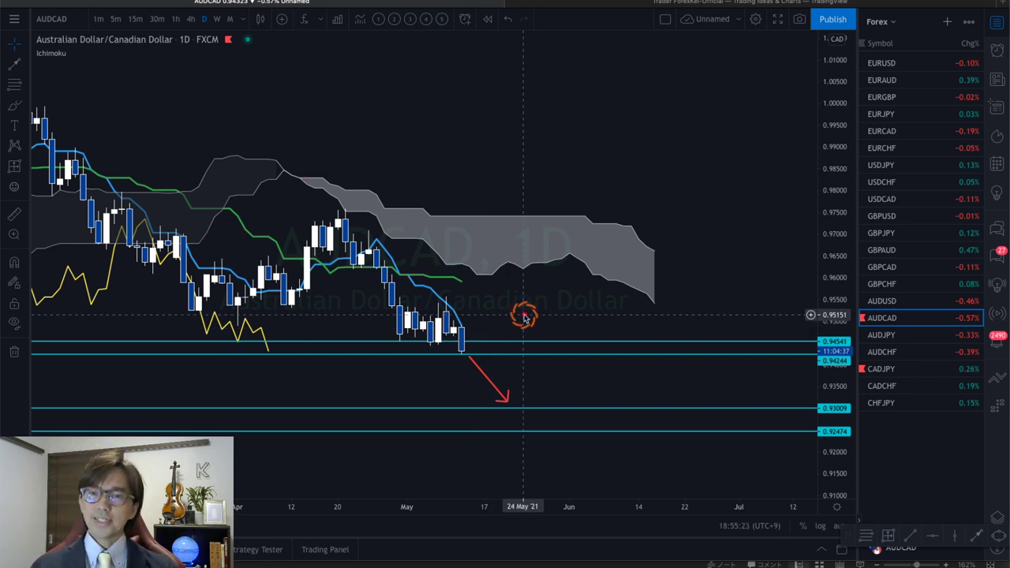
Draw downward arrows beside the ends of the cloud, green line and blue line, and circle the yellow line's end, clearing each set of markings.
drag(619, 254, 684, 296)
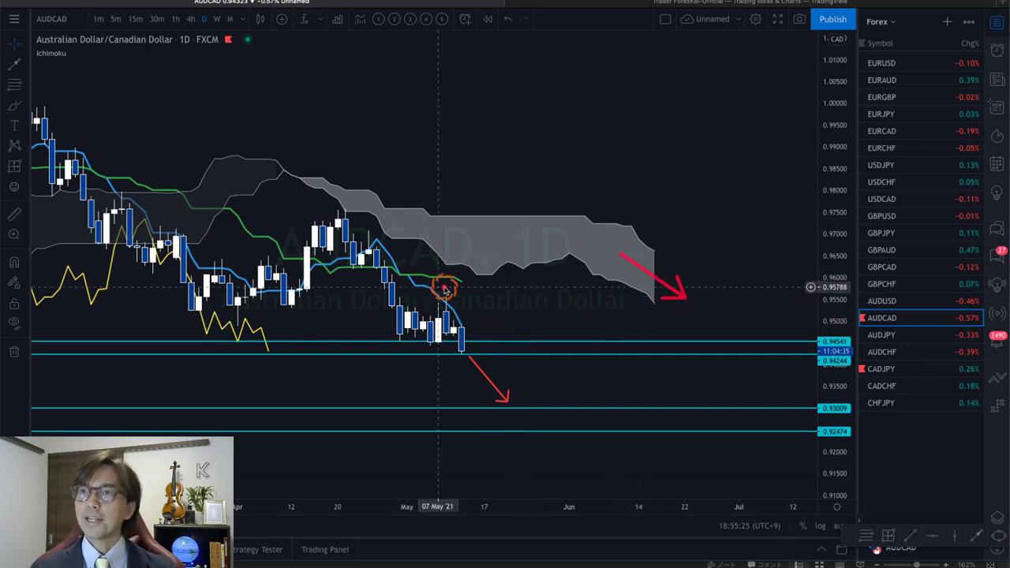
mouse_move(462, 251)
mouse_down()
mouse_move(493, 276)
mouse_move(458, 318)
mouse_up()
drag(456, 298, 490, 337)
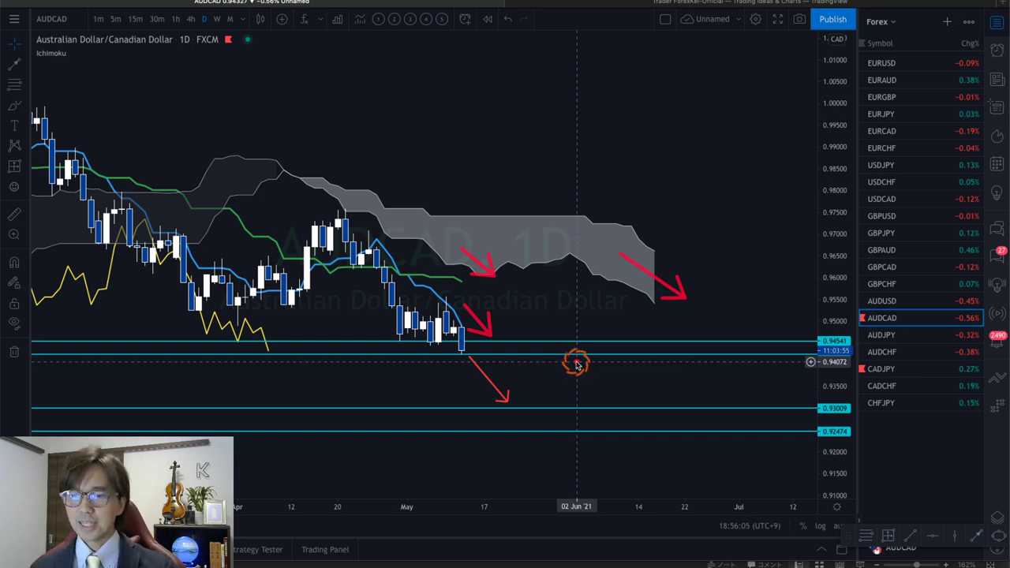
key(ctrl+z)
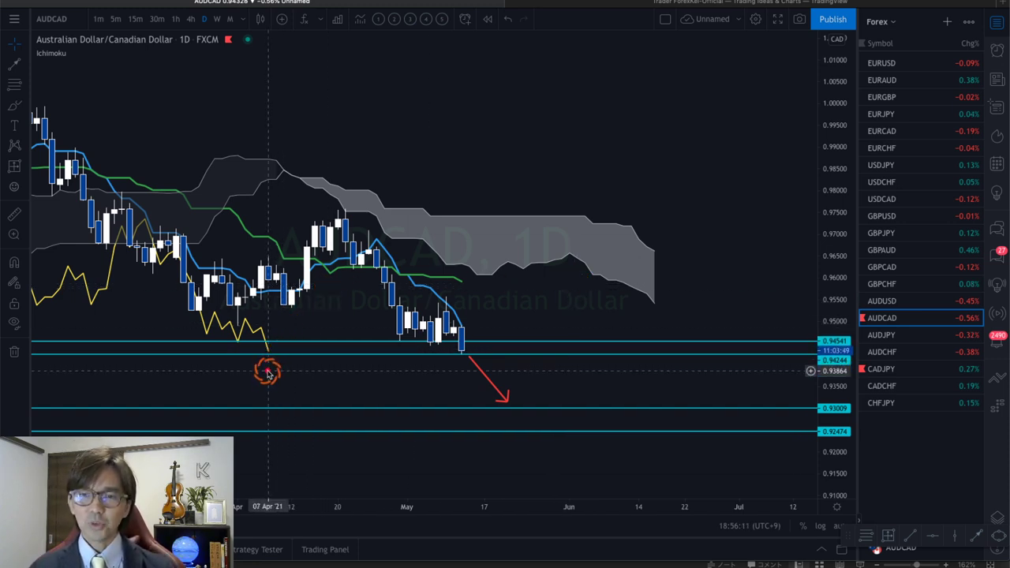
mouse_move(268, 370)
mouse_down()
mouse_move(221, 324)
mouse_move(304, 340)
mouse_move(284, 368)
mouse_up()
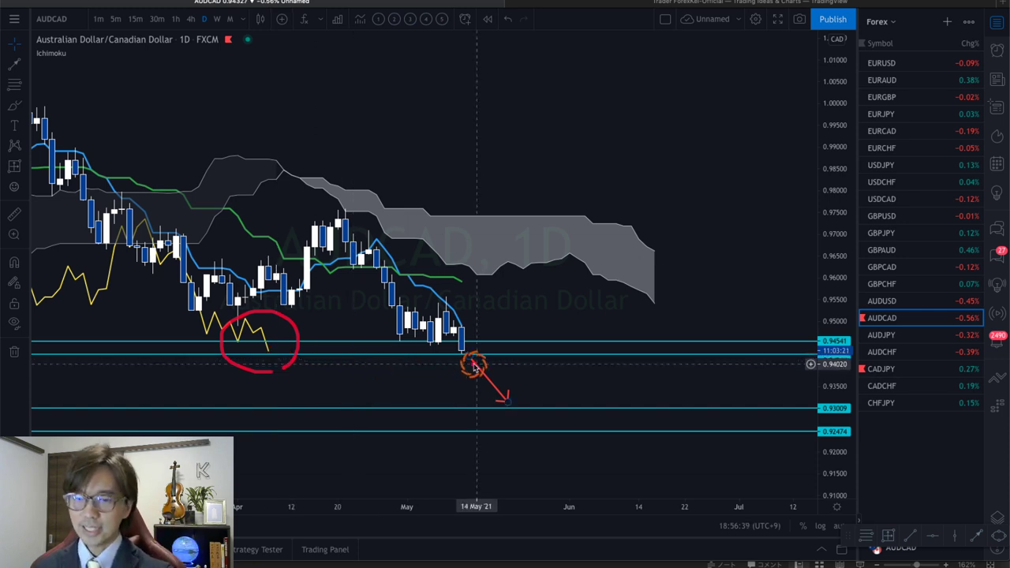
key(ctrl+z)
Open the published idea "AUDCAD broke support level and continuously downtrending" from the TradingView profile page, view its chart, and return to the AUDCAD daily chart.
click(628, 7)
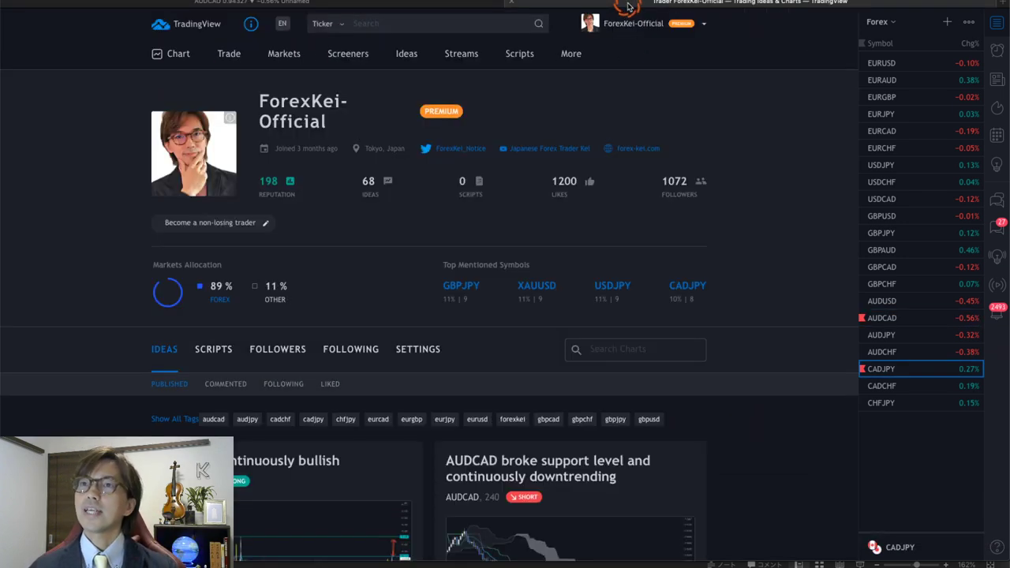
scroll(766, 170, down, 1)
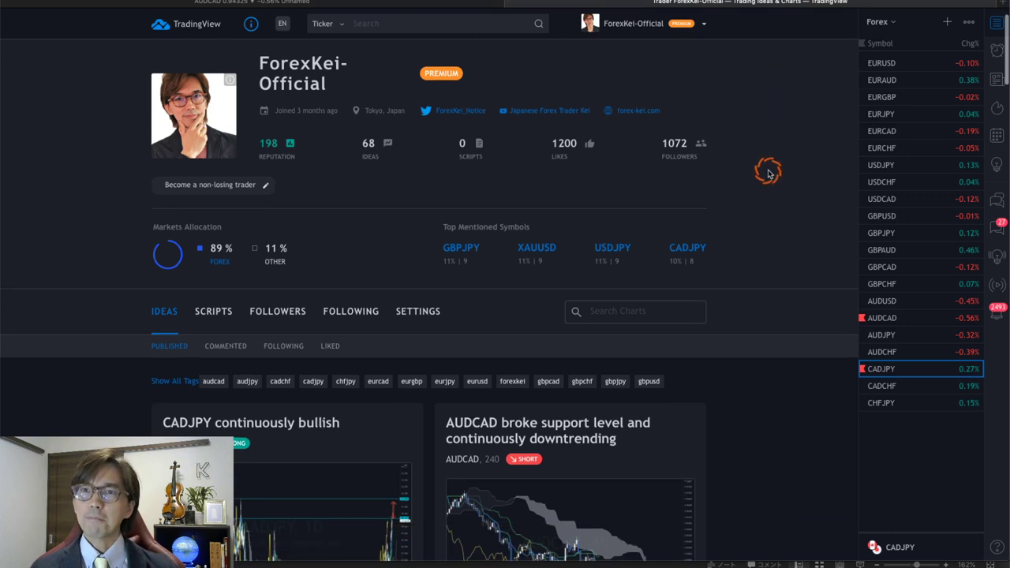
click(513, 411)
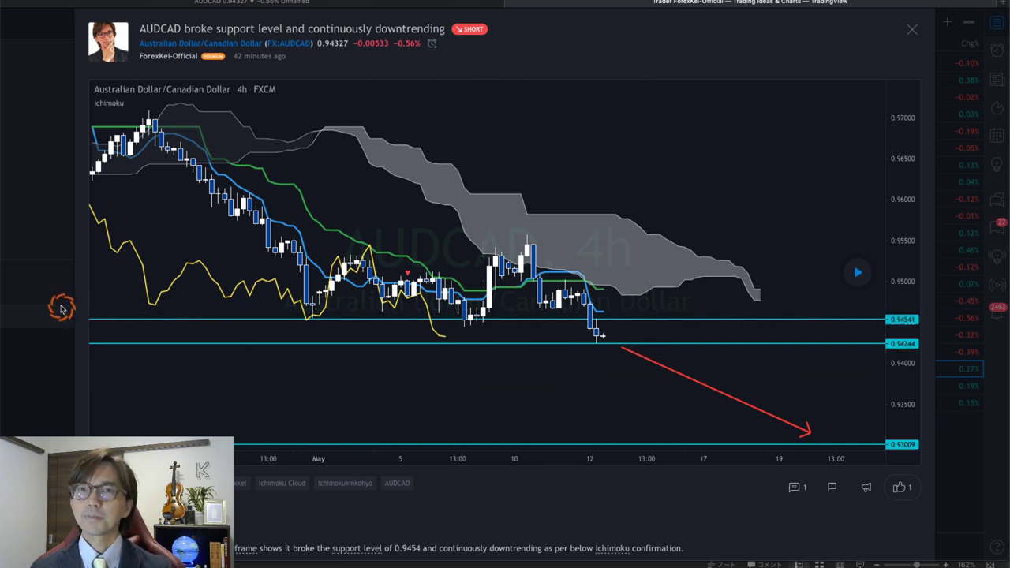
click(192, 19)
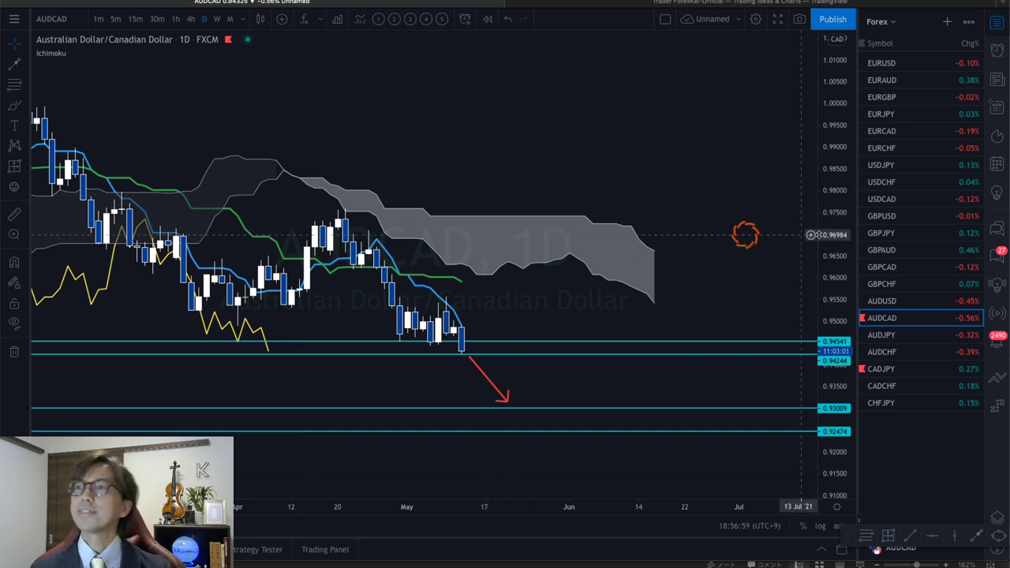
Switch the AUDCAD chart to the 4-hour timeframe and auto-fit its price scale to the candles and cloud.
drag(835, 272, 647, 286)
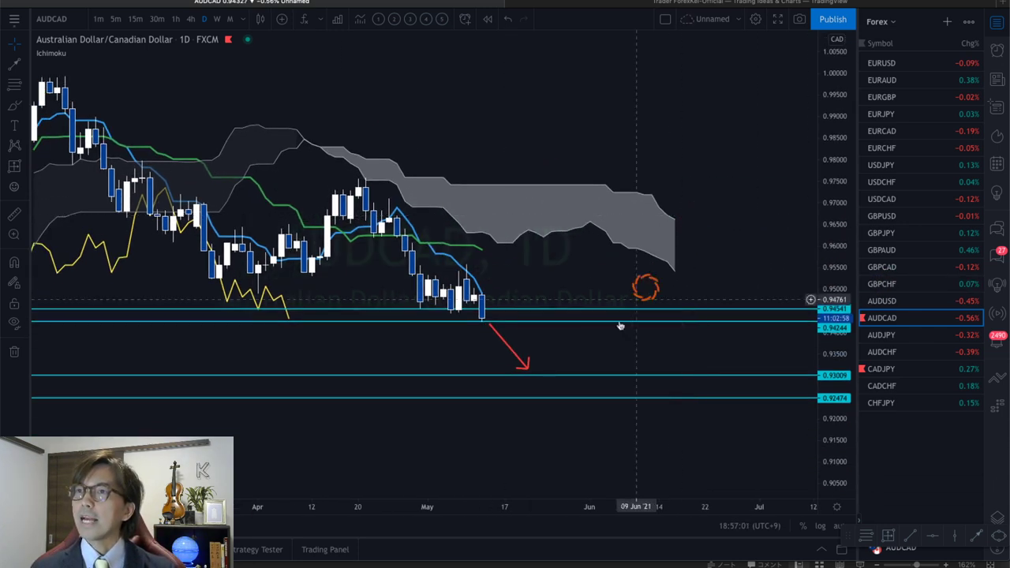
click(528, 365)
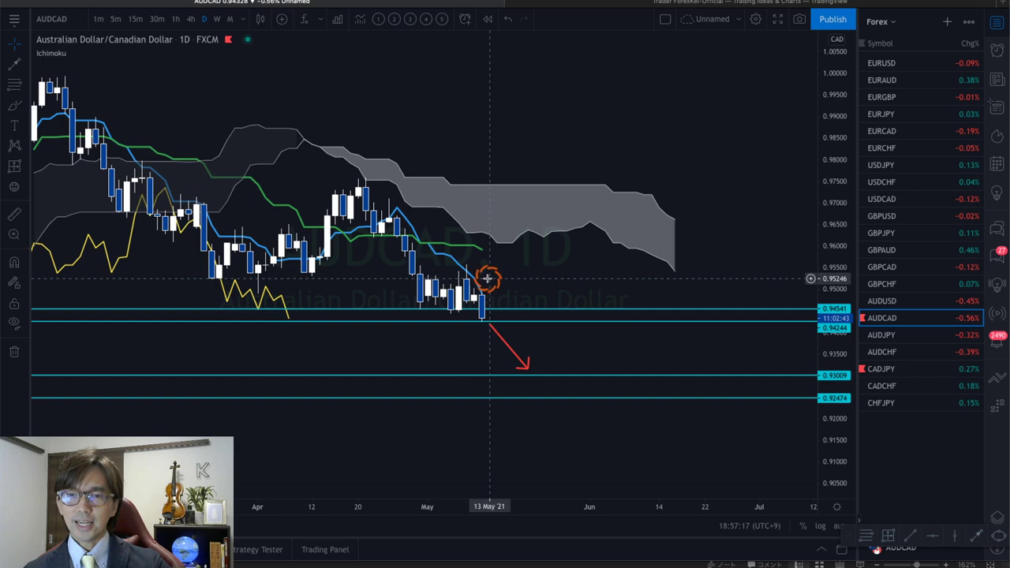
click(191, 18)
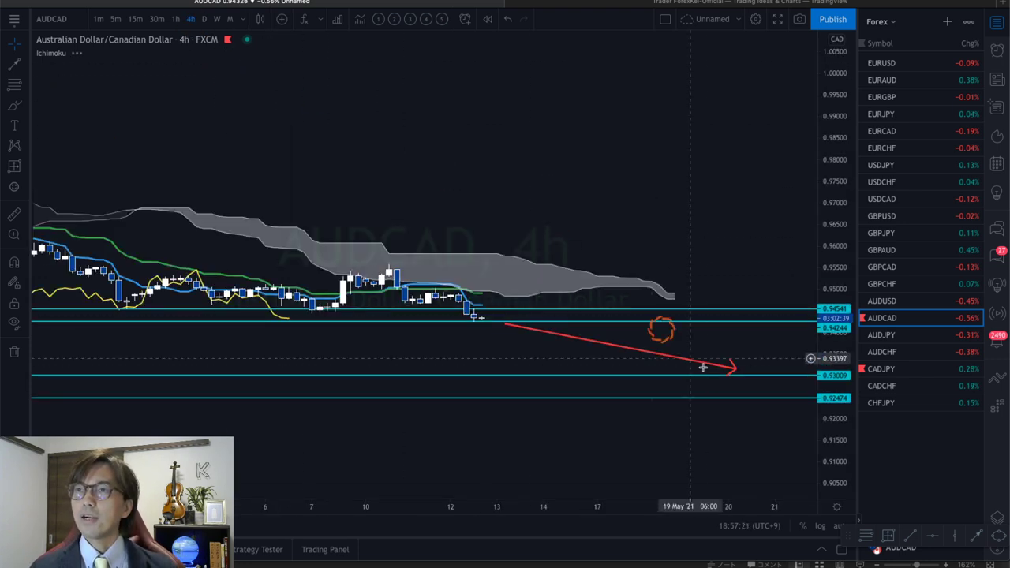
click(834, 524)
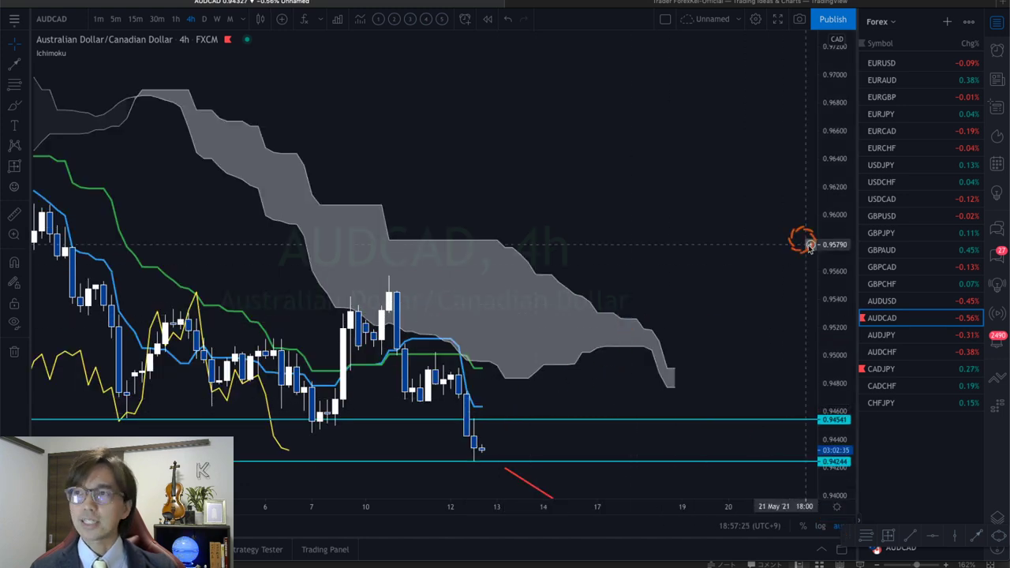
drag(825, 284, 744, 119)
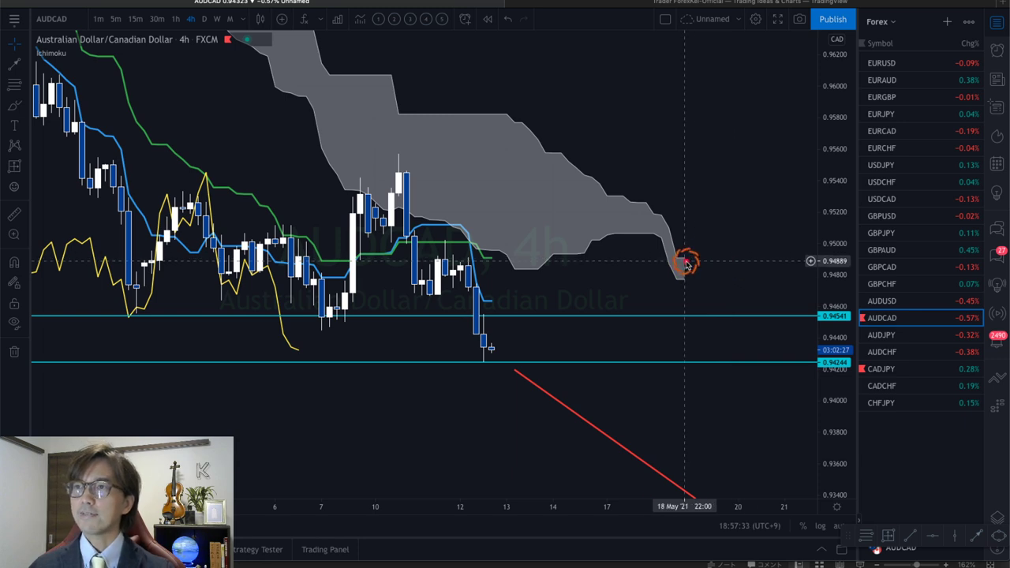
Circle the cloud's leading end and the yellow line's end, and draw a rightward arrow between the ends of the green and blue lines.
mouse_move(674, 297)
mouse_down()
mouse_move(692, 232)
mouse_move(701, 297)
mouse_up()
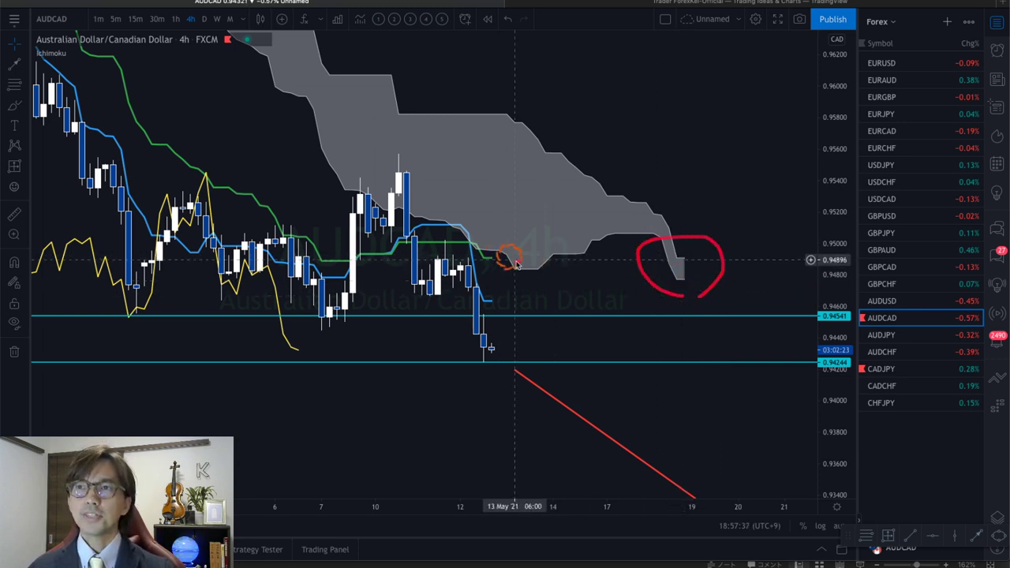
mouse_move(513, 303)
mouse_down()
mouse_move(473, 275)
mouse_move(496, 273)
mouse_move(467, 297)
mouse_up()
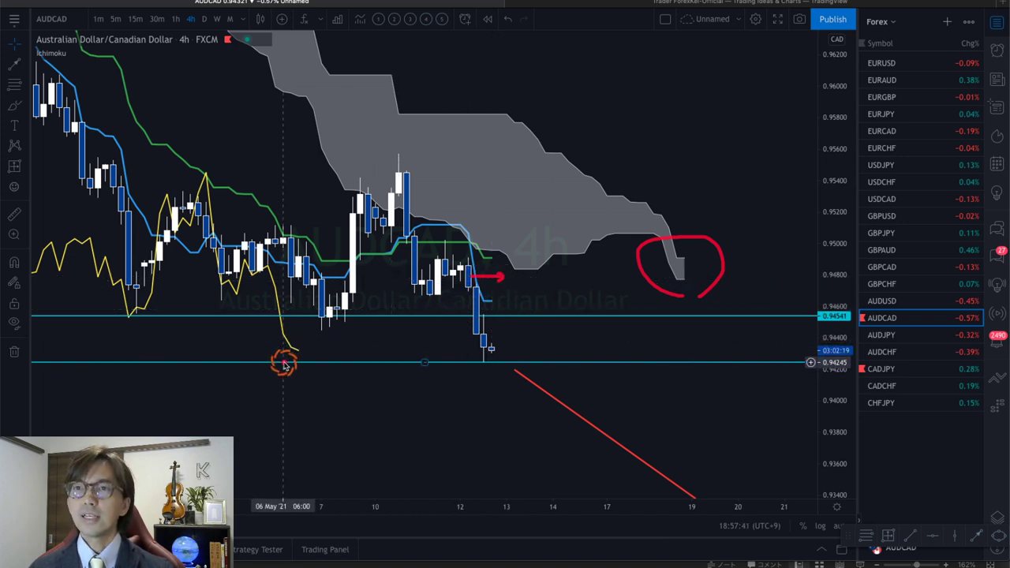
mouse_move(270, 345)
mouse_down()
mouse_move(315, 331)
mouse_move(311, 356)
mouse_move(288, 363)
mouse_up()
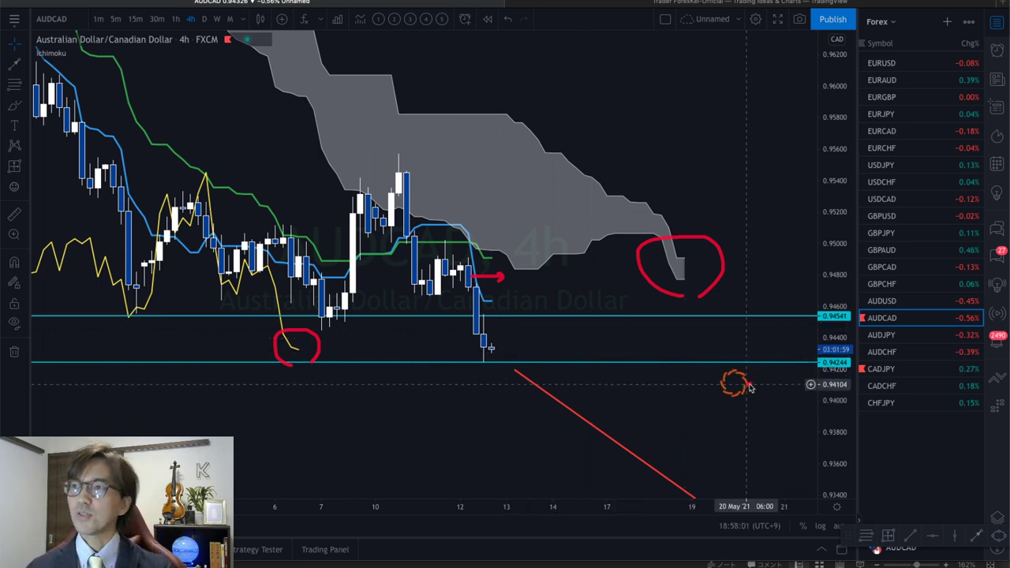
Draw an arrow pointing at the price scale near 0.94244 and a downward arrow from the latest candle, clearing all the handwritten markings.
mouse_move(764, 412)
mouse_down()
mouse_move(803, 382)
mouse_move(800, 372)
mouse_move(803, 388)
mouse_up()
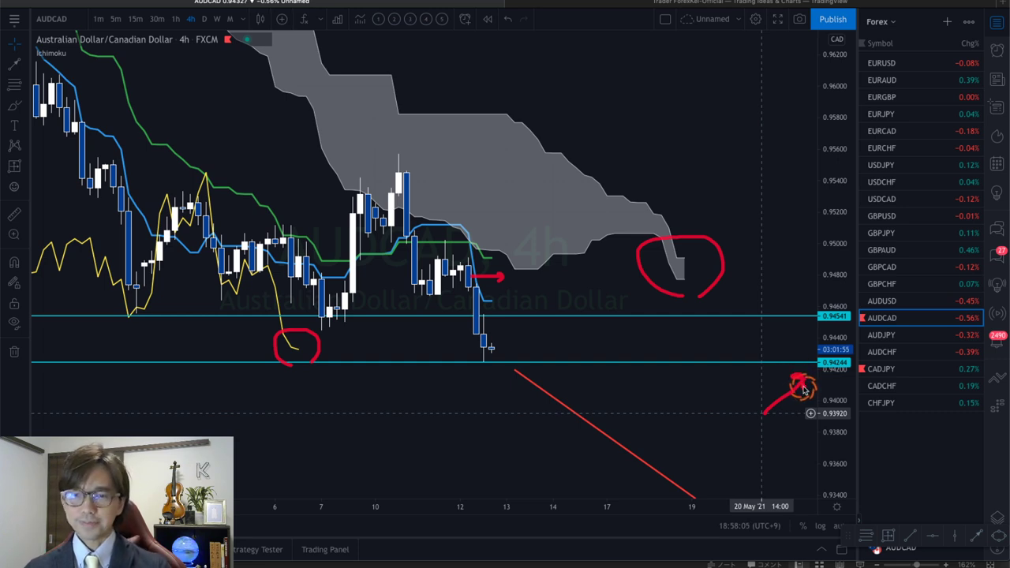
mouse_move(500, 350)
mouse_down()
mouse_move(547, 394)
mouse_move(544, 372)
mouse_move(552, 388)
mouse_move(573, 372)
mouse_up()
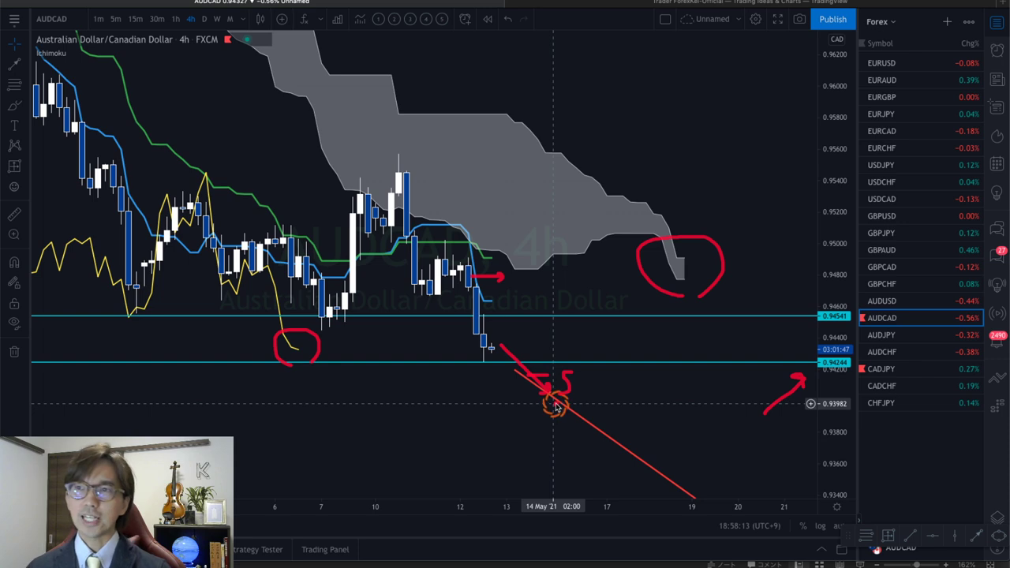
key(Escape)
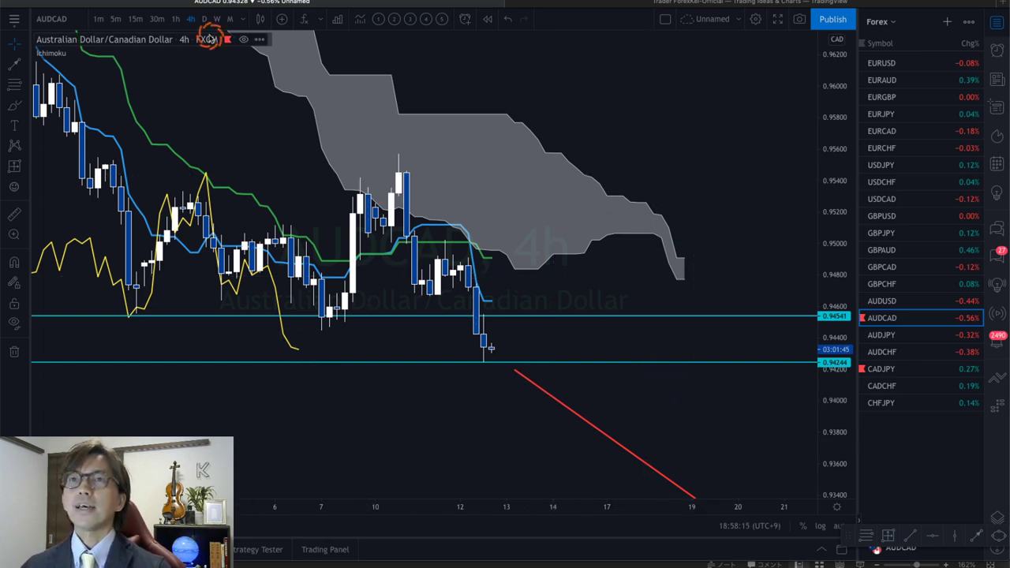
Switch to the 1-hour chart and draw a rightward arrow at the cloud's upper edge and a downward arrow at its lower edge.
click(177, 21)
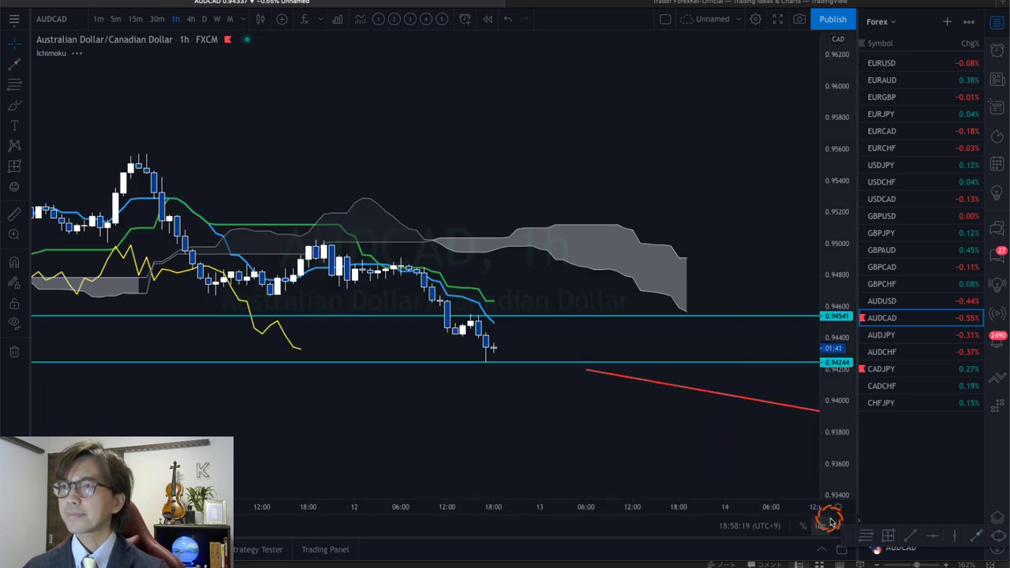
drag(817, 392, 653, 224)
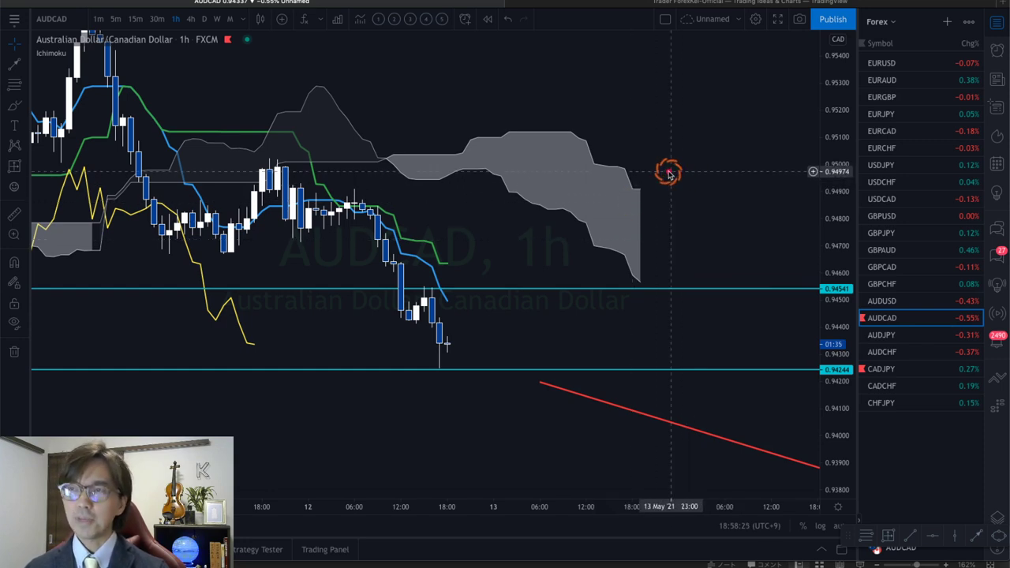
drag(658, 164, 654, 168)
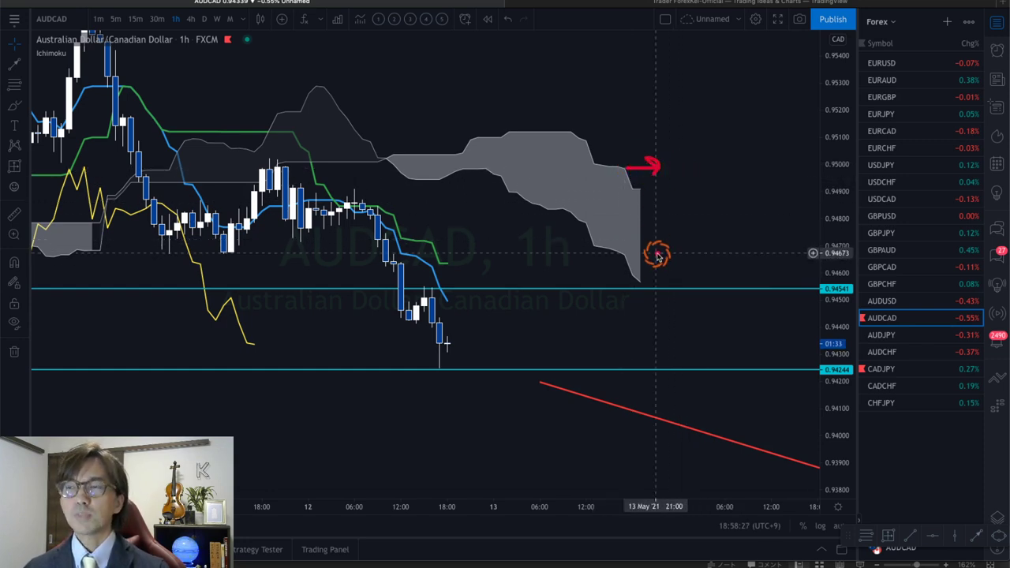
mouse_move(585, 235)
mouse_down()
mouse_move(614, 265)
mouse_move(608, 272)
mouse_up()
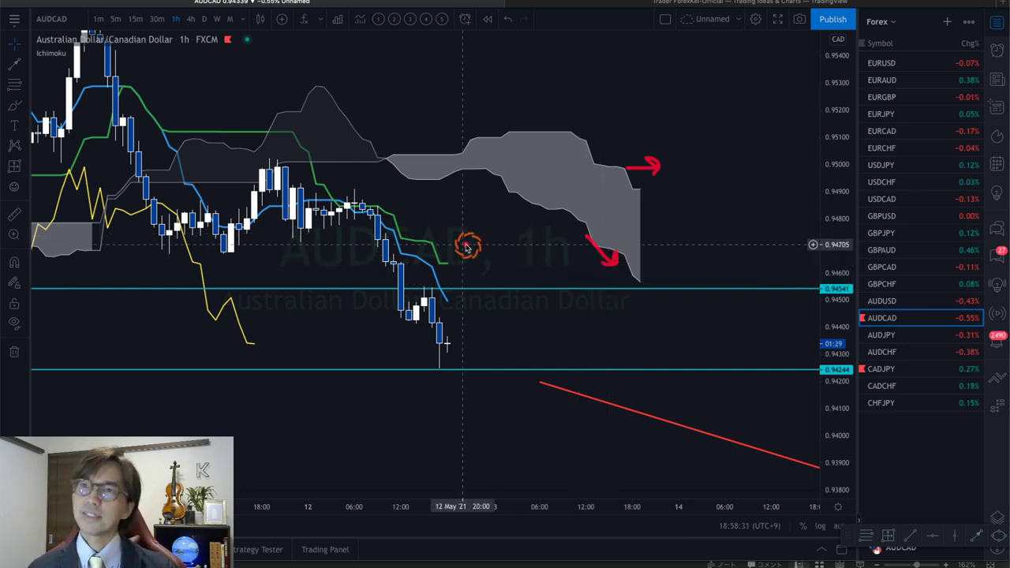
Draw a rightward arrow beside the green line and a downward one beside the blue line, circle the yellow line's end, and clear the markings.
drag(430, 237, 468, 242)
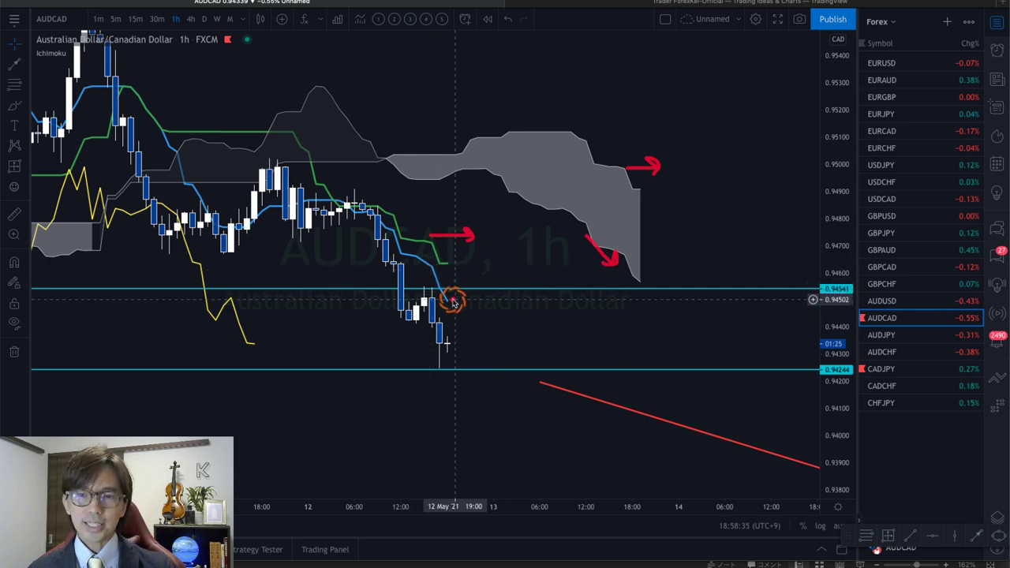
drag(444, 280, 466, 316)
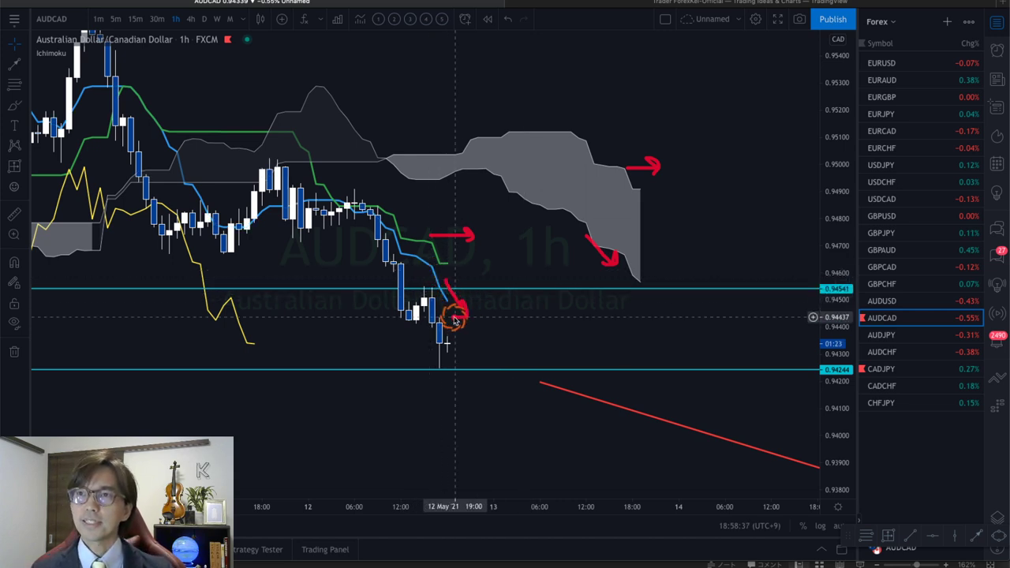
mouse_move(259, 363)
mouse_down()
mouse_move(276, 297)
mouse_move(276, 367)
mouse_up()
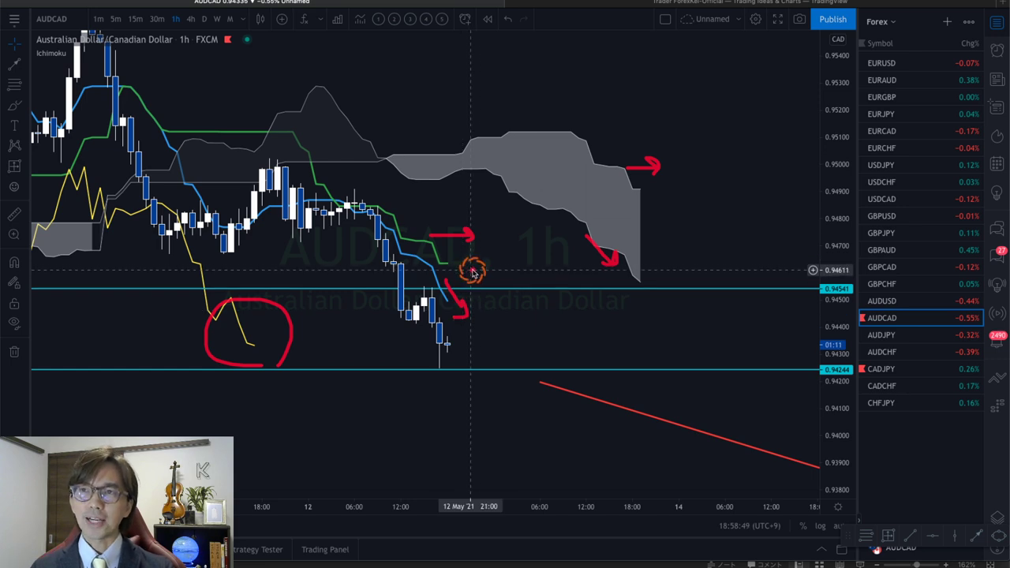
key(Escape)
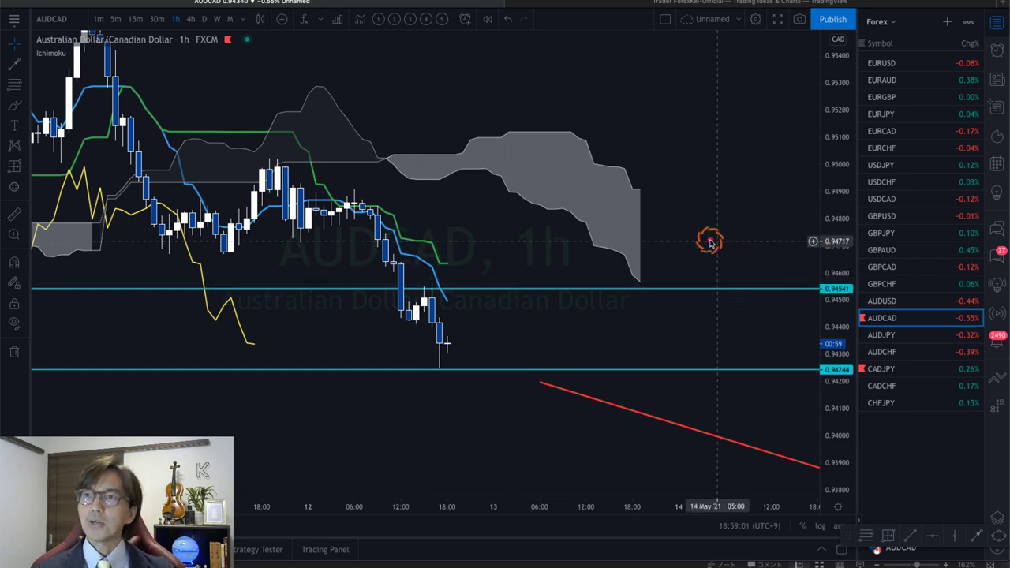
Draw downward arrows along the cloud, green line and latest candle, circle the lower tip of the cloud, and clear all the markings.
mouse_move(593, 219)
mouse_down()
mouse_move(619, 272)
mouse_move(612, 284)
mouse_up()
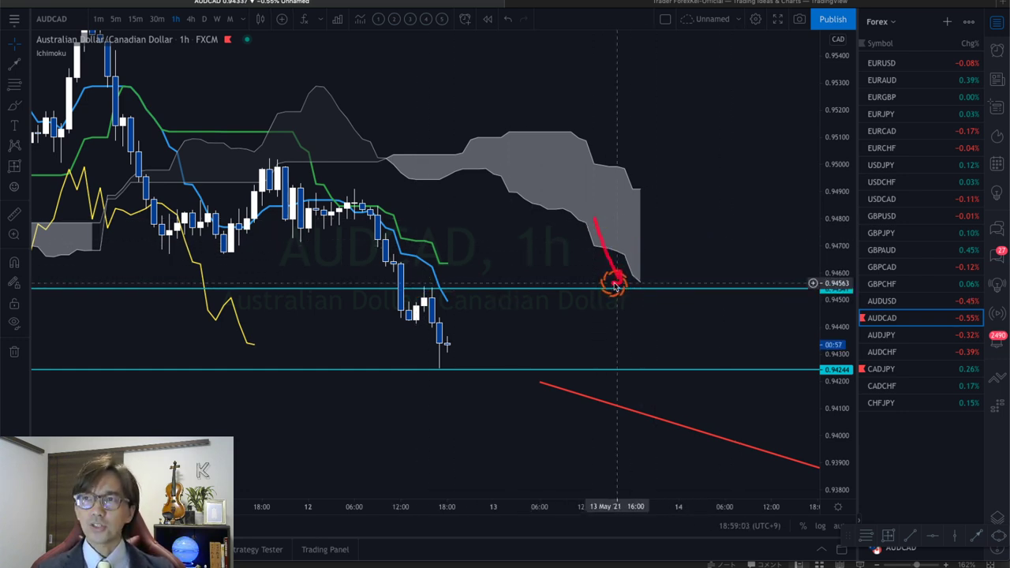
drag(540, 148, 649, 237)
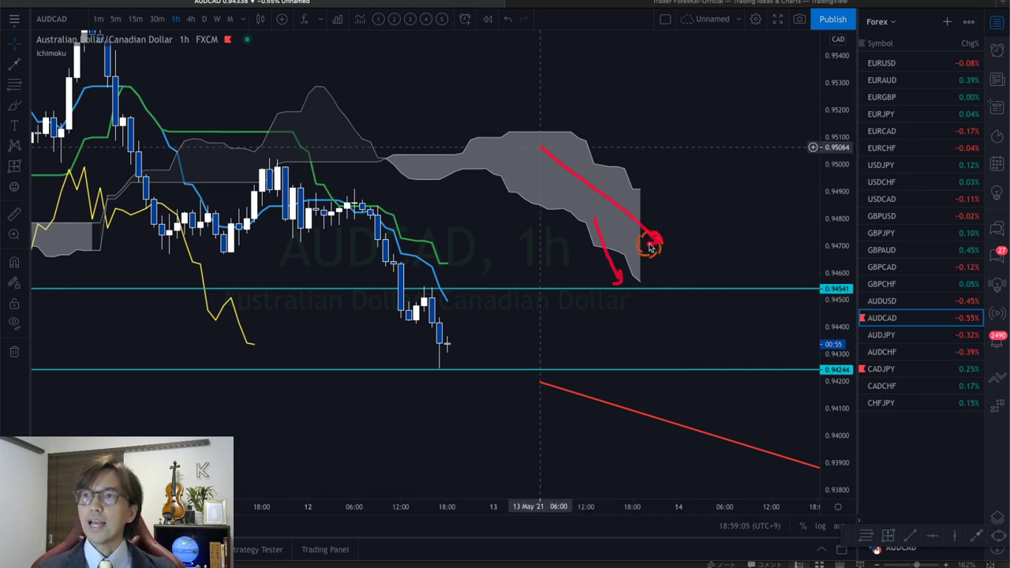
mouse_move(640, 289)
mouse_down()
mouse_move(610, 268)
mouse_move(643, 289)
mouse_move(639, 302)
mouse_up()
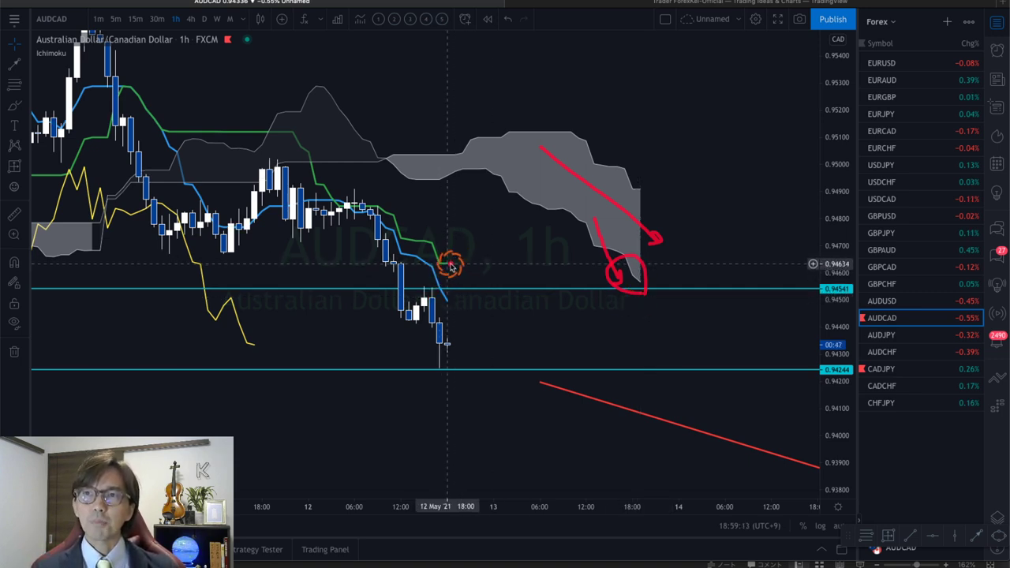
drag(450, 265, 465, 282)
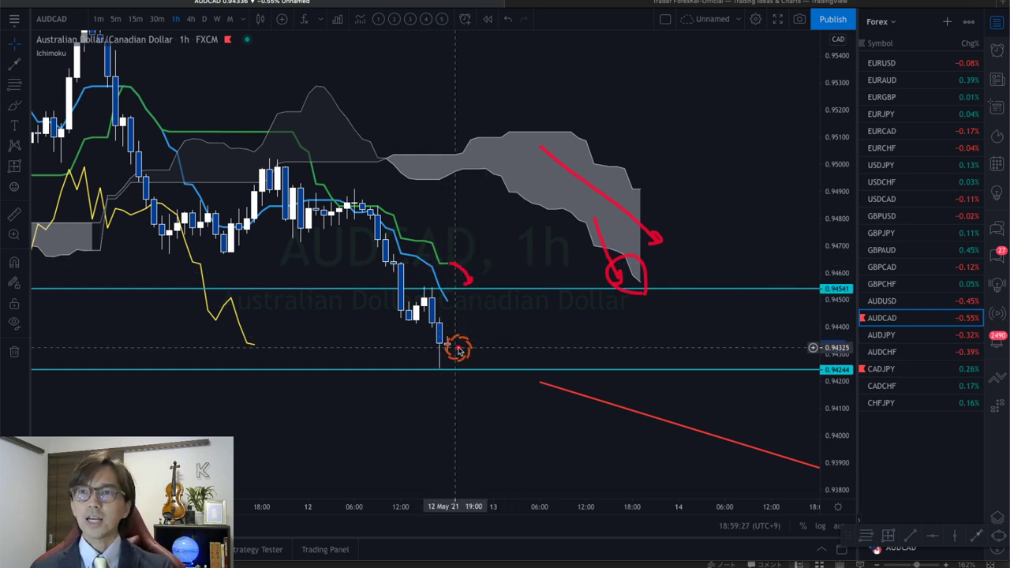
drag(456, 344, 478, 392)
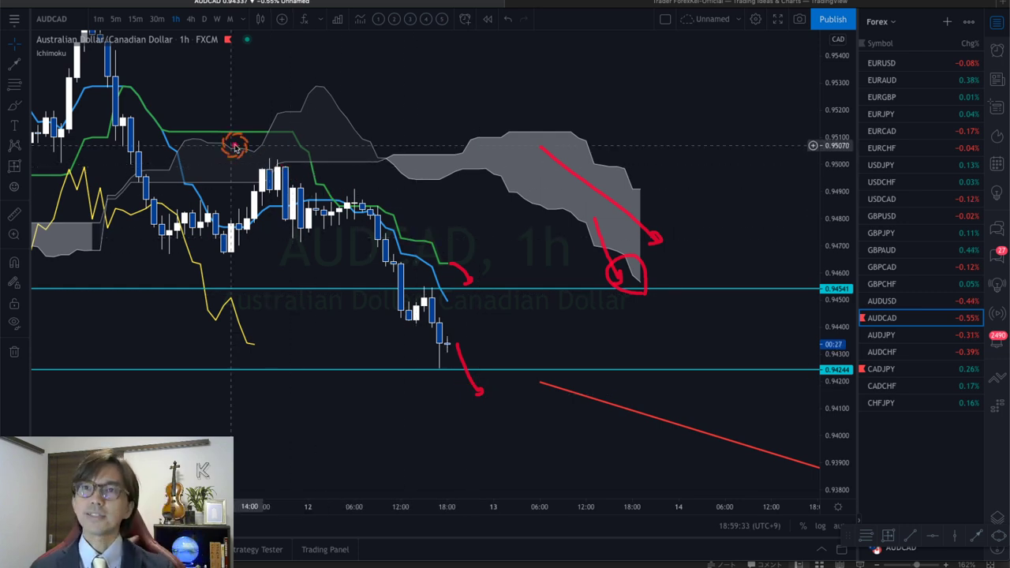
key(e)
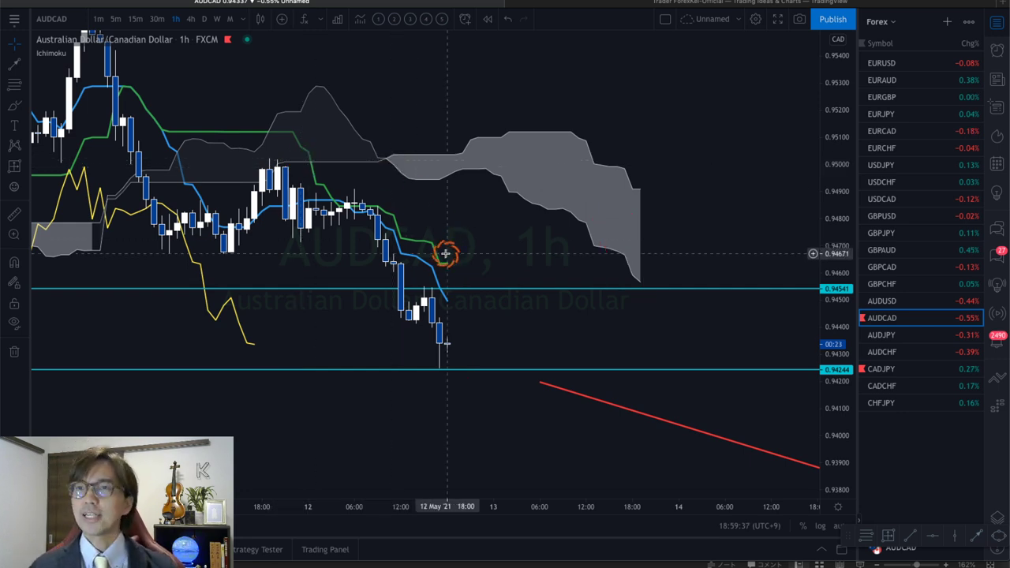
Measure 26 bars back from the latest candle with a Date and Price Range, and reposition it above the candles near 0.951.
click(23, 167)
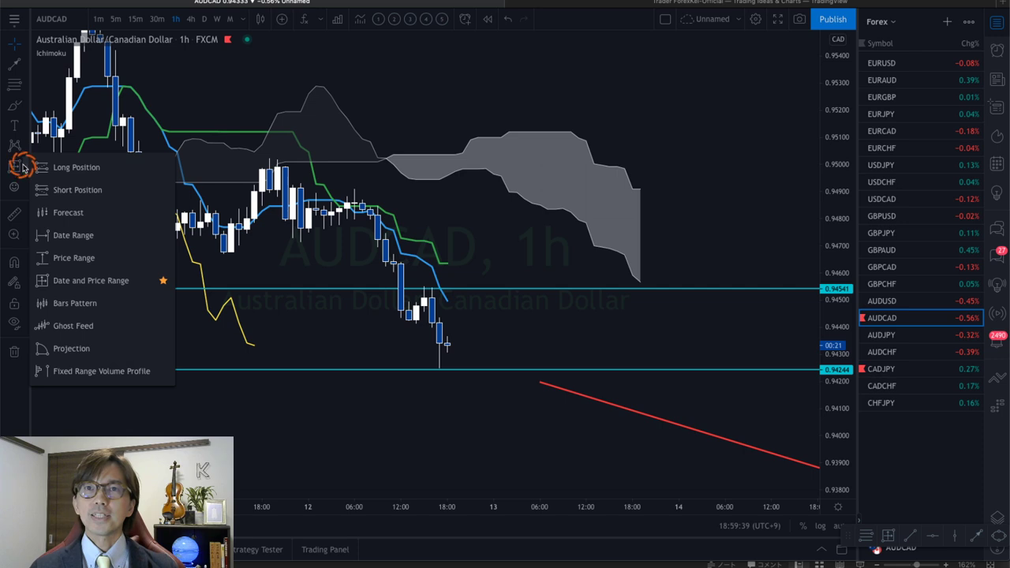
click(16, 166)
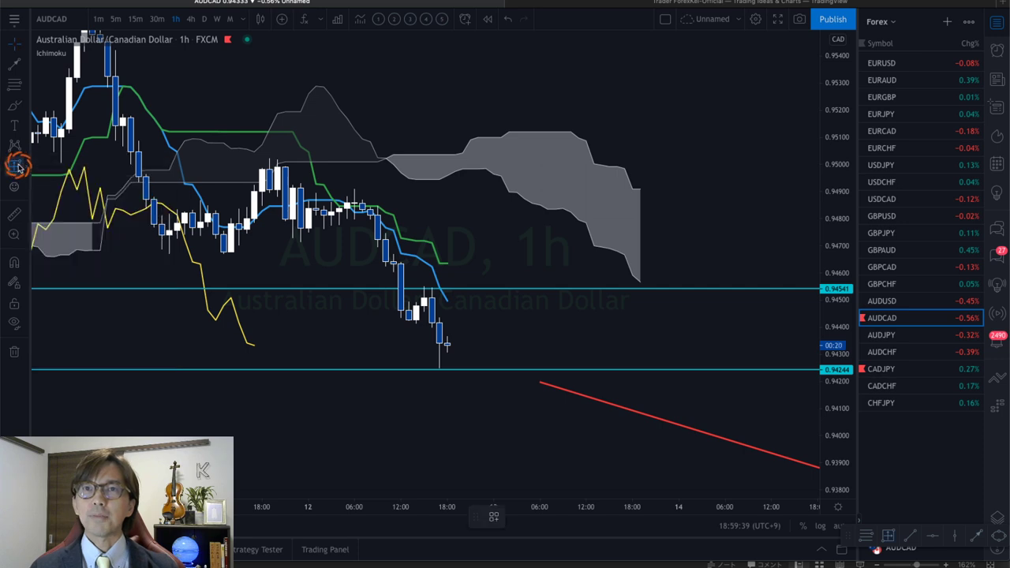
click(450, 272)
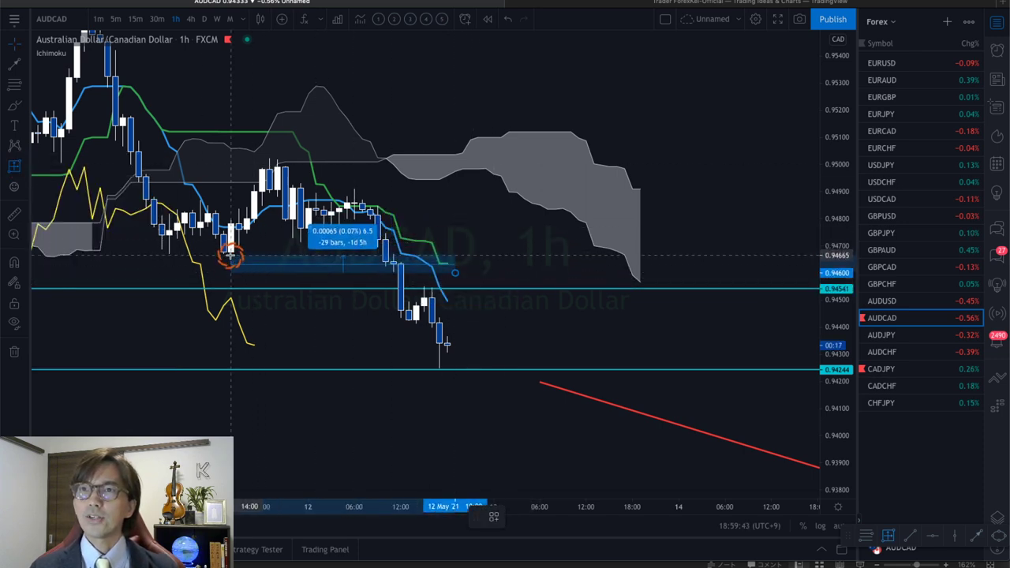
click(254, 259)
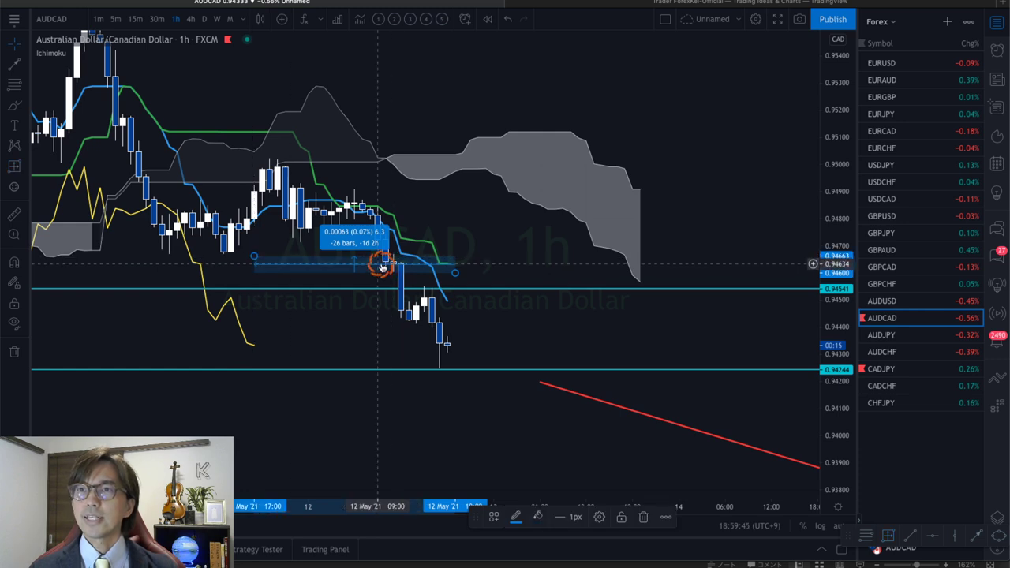
drag(382, 266, 367, 144)
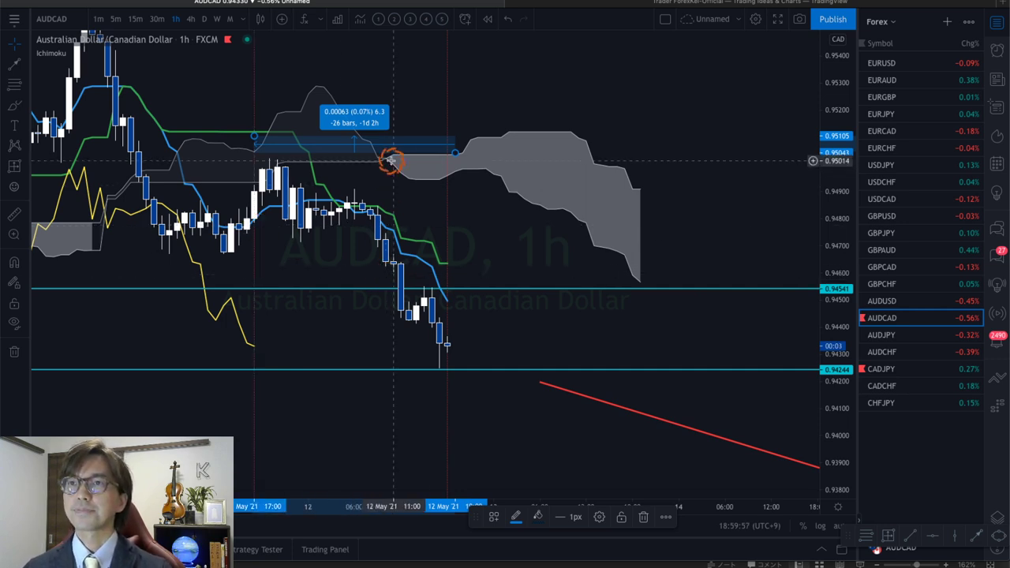
click(458, 158)
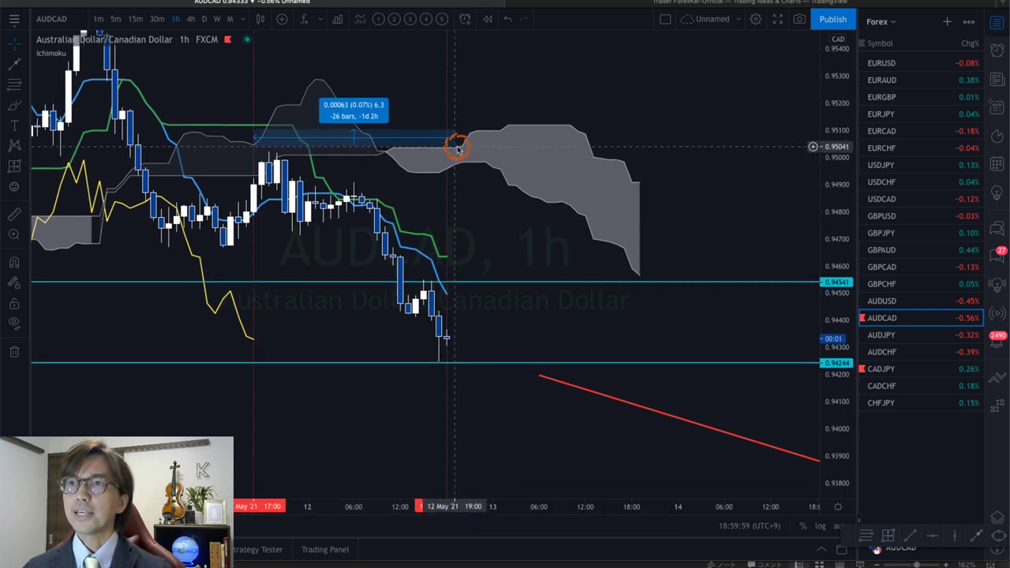
drag(446, 146, 445, 135)
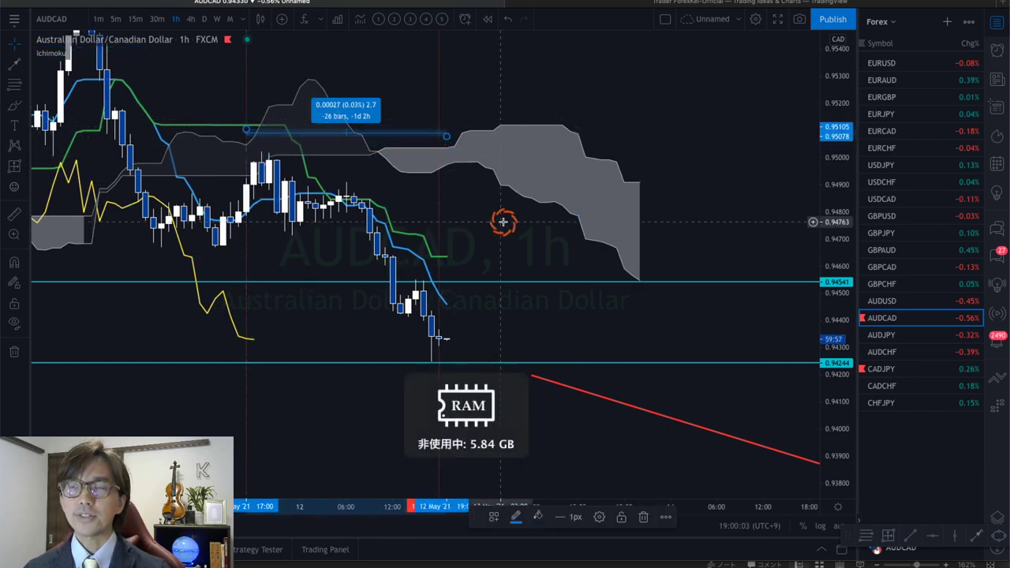
Place a horizontal line at 0.95020 along the cloud edge, and draw a red arrow pointing at the price scale just below 0.94244.
scroll(521, 226, left, 3)
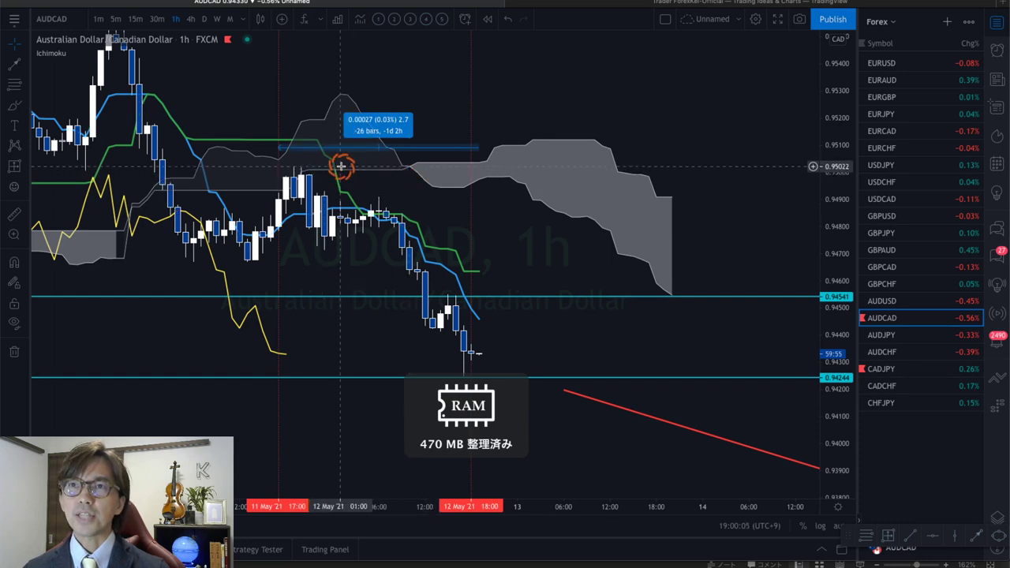
click(264, 166)
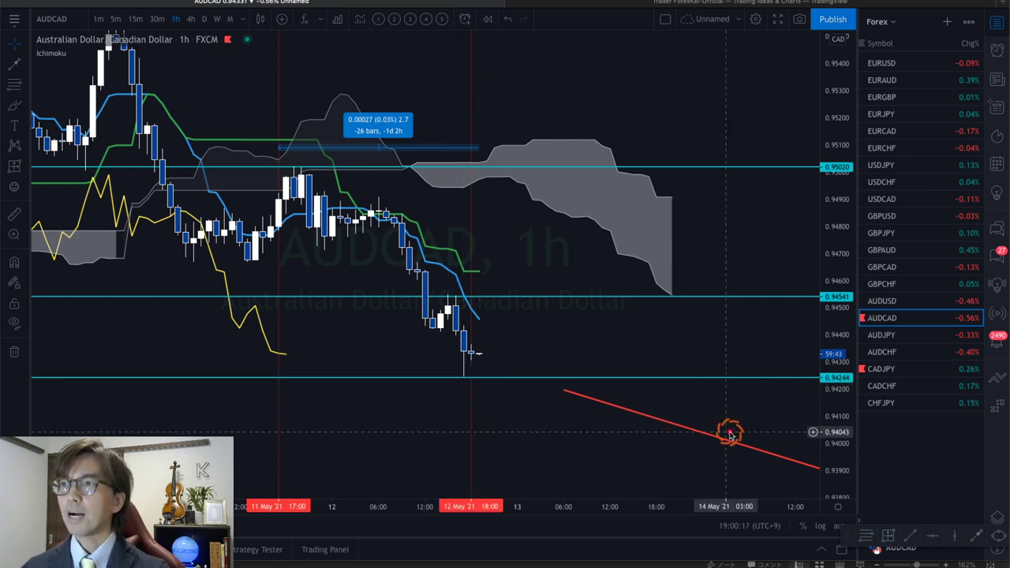
drag(759, 426, 814, 394)
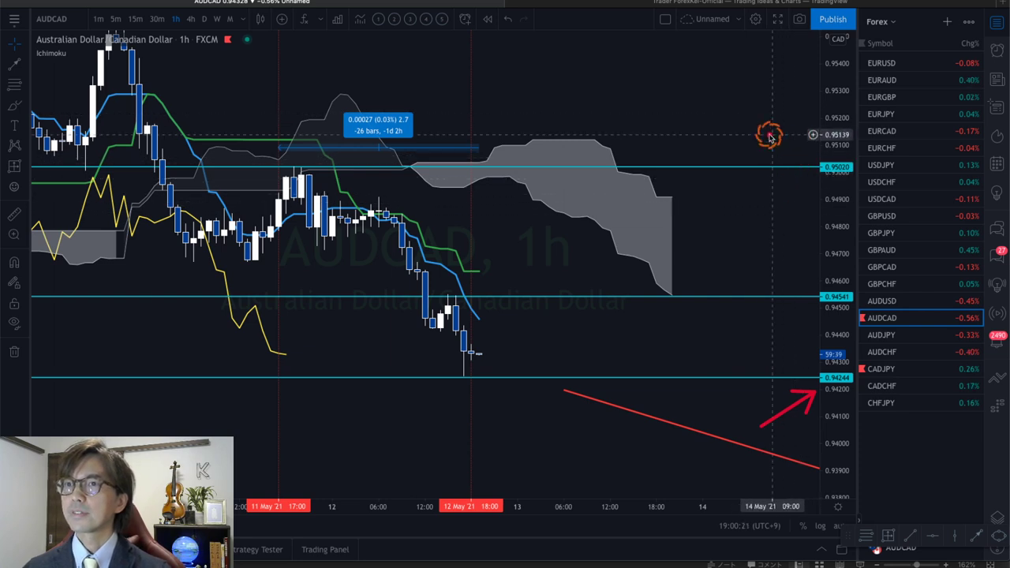
Draw red arrows at the 0.95020 level, down from the latest candle and down from the green line, and circle the 26-bar high and low.
drag(775, 110, 817, 158)
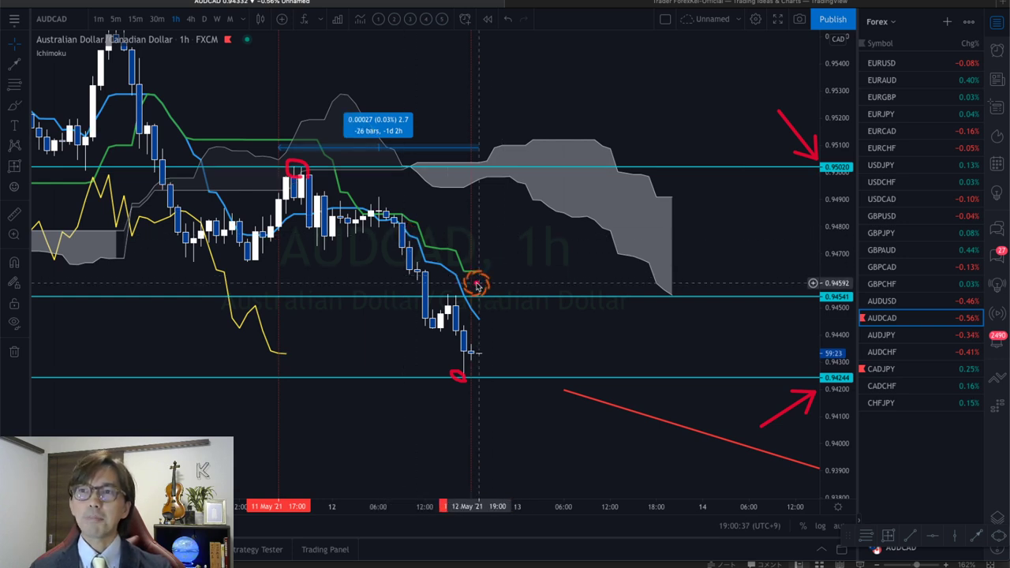
drag(484, 357, 499, 401)
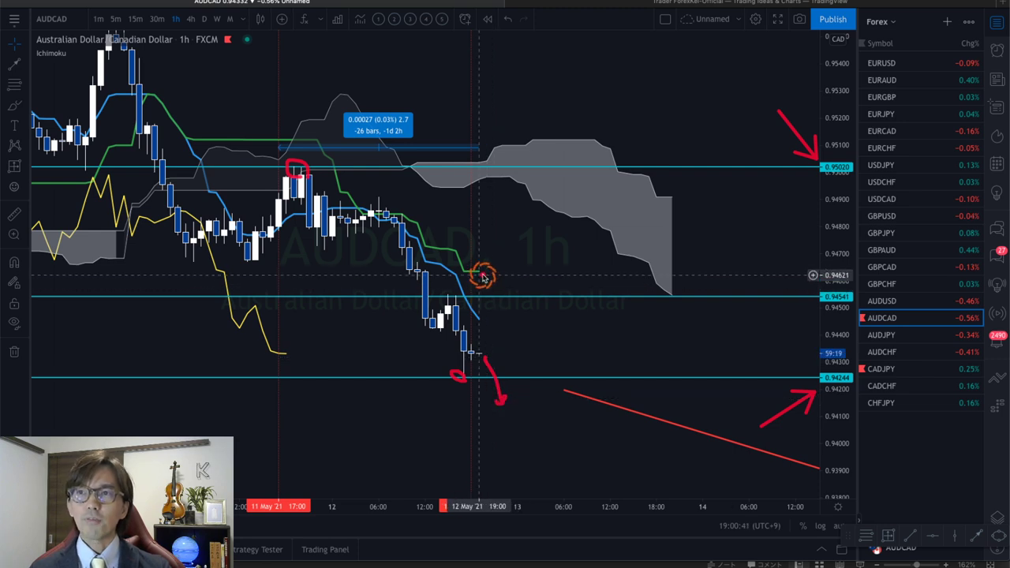
drag(476, 273, 505, 282)
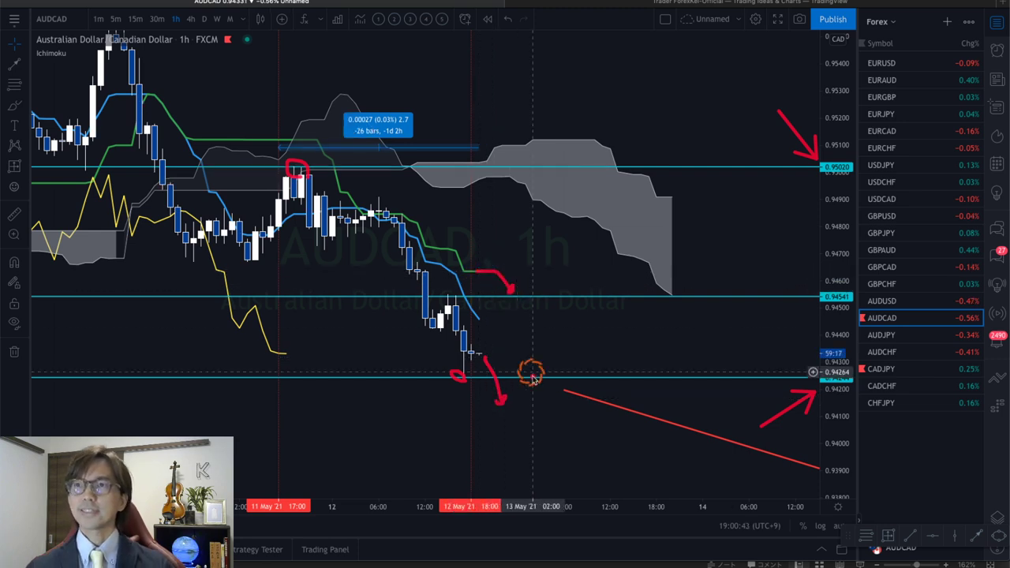
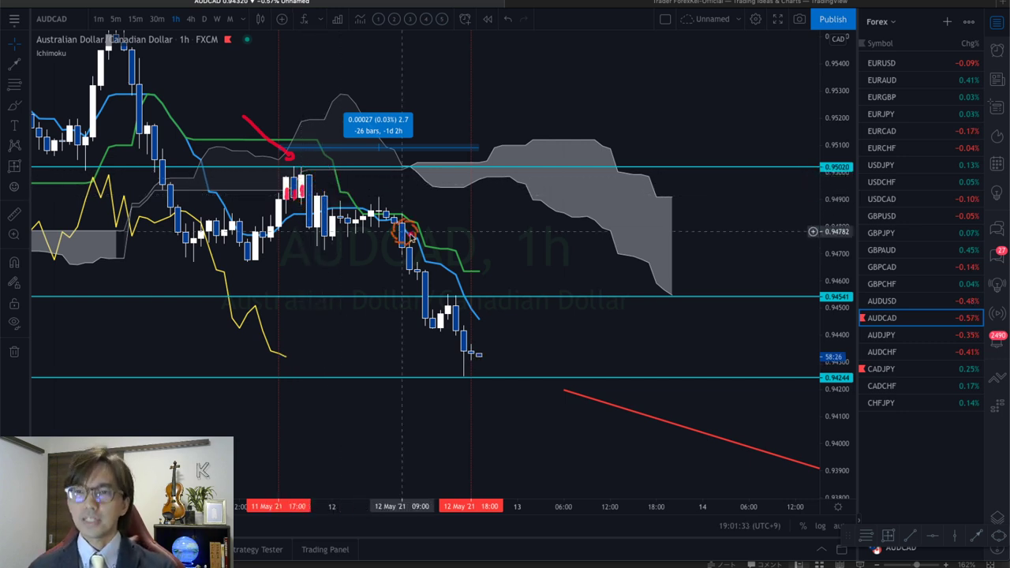
Draw red arrows at the two candle peaks near 0.95020, underline the top of the 21:00 candle, and clear the markings.
click(476, 266)
click(407, 510)
drag(407, 509, 277, 497)
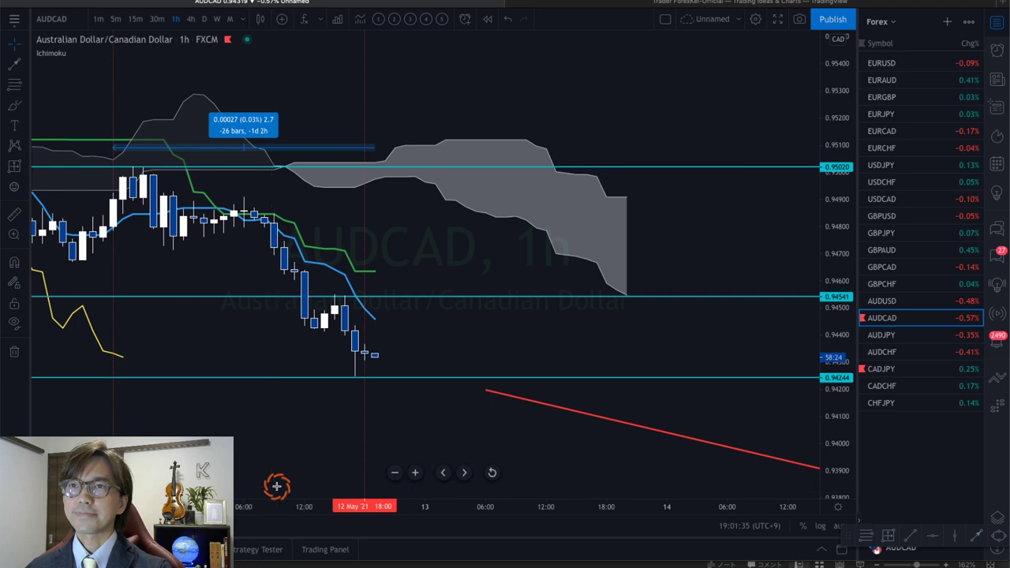
drag(394, 266, 577, 305)
drag(828, 355, 837, 234)
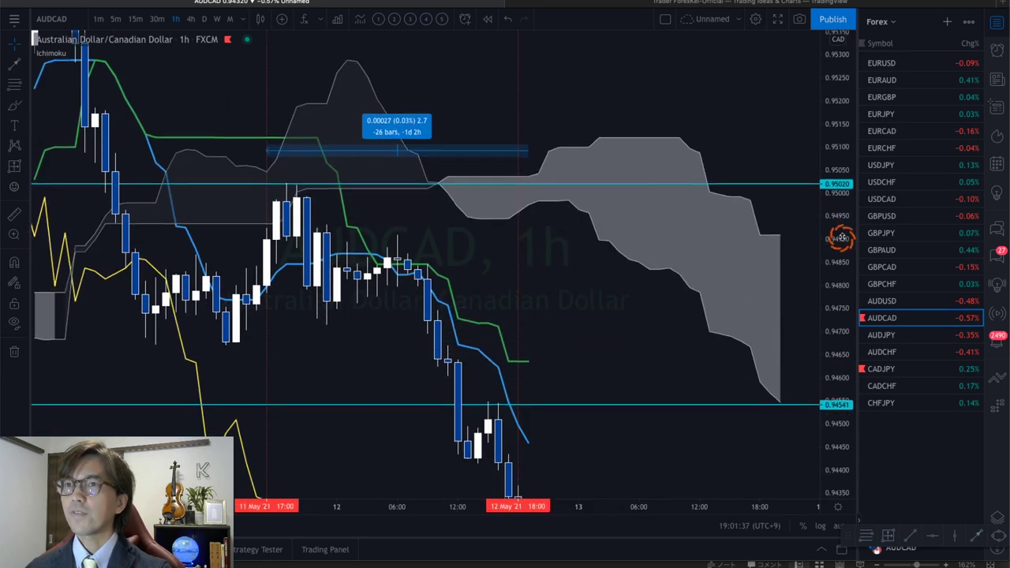
drag(389, 51, 437, 74)
mouse_move(322, 176)
mouse_down()
mouse_move(367, 167)
mouse_move(338, 172)
mouse_move(353, 188)
mouse_move(342, 176)
mouse_move(381, 173)
mouse_move(397, 124)
mouse_move(356, 176)
mouse_move(368, 194)
mouse_up()
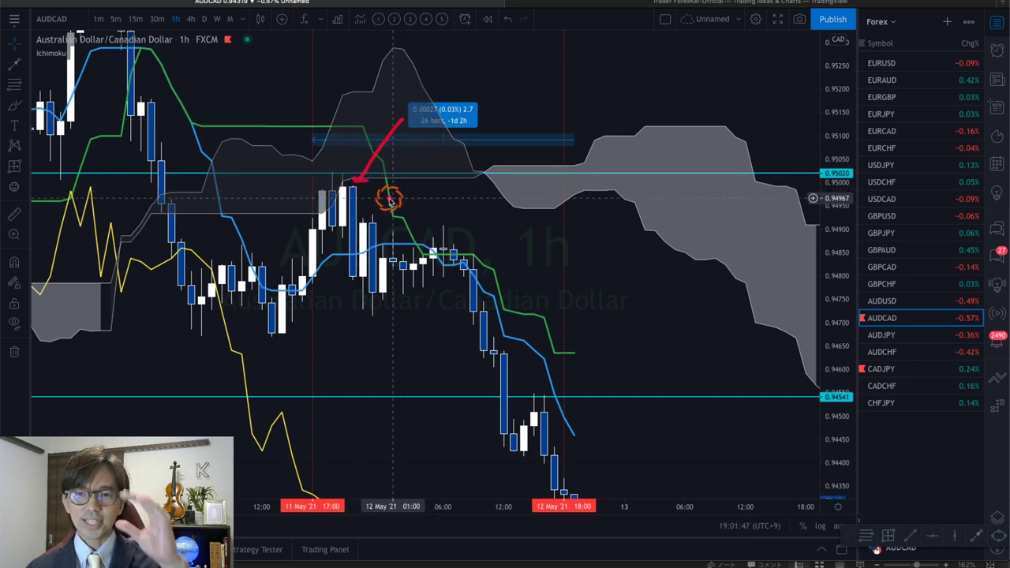
mouse_move(296, 117)
mouse_down()
mouse_move(326, 163)
mouse_move(320, 169)
mouse_up()
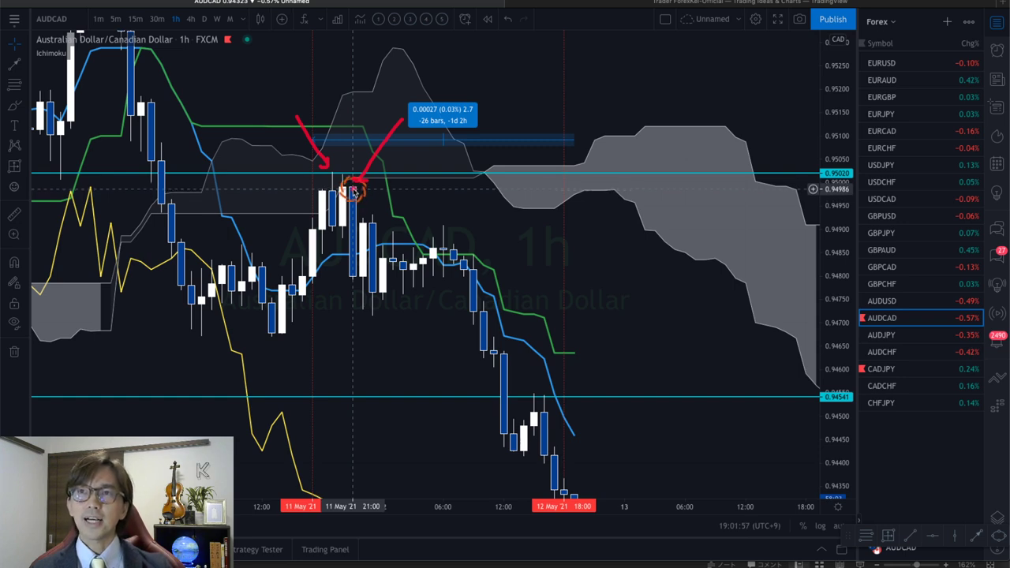
drag(346, 187, 369, 191)
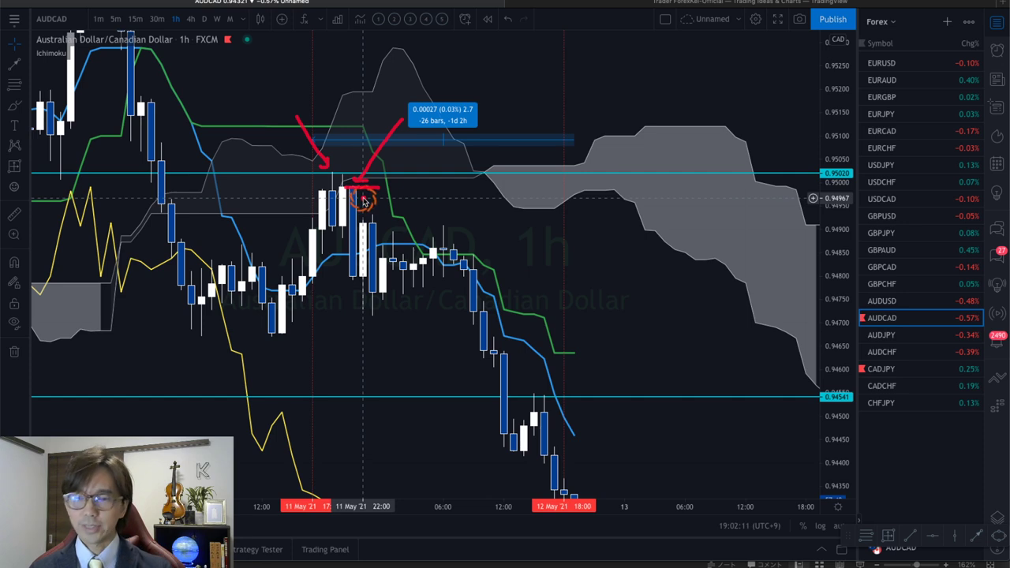
key(Escape)
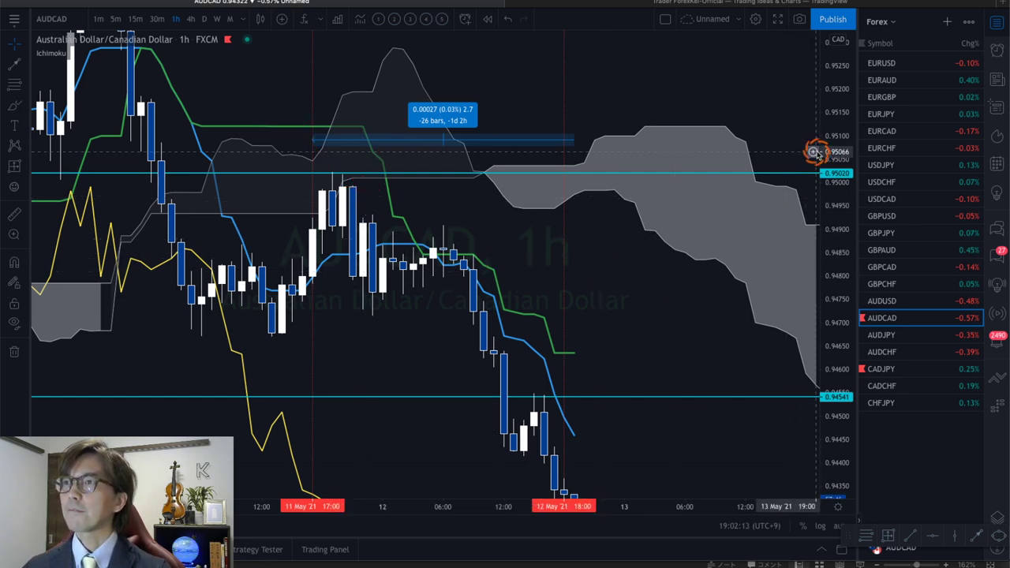
Shift the 26-bar range one bar forward and move the vertical lines to 11 May 18:00 and 12 May 19:00.
drag(847, 79, 844, 127)
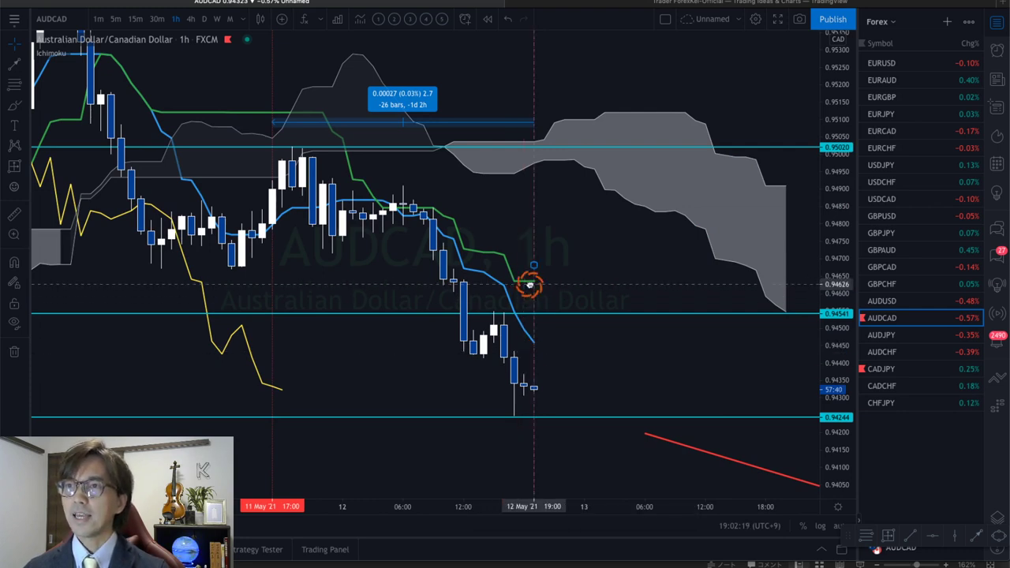
drag(450, 124, 453, 119)
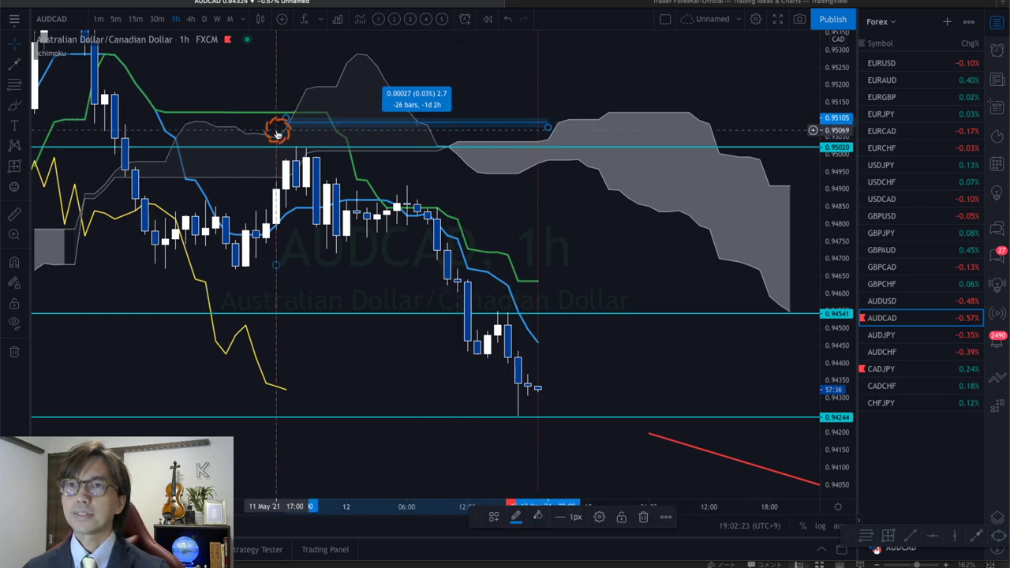
drag(277, 133, 343, 236)
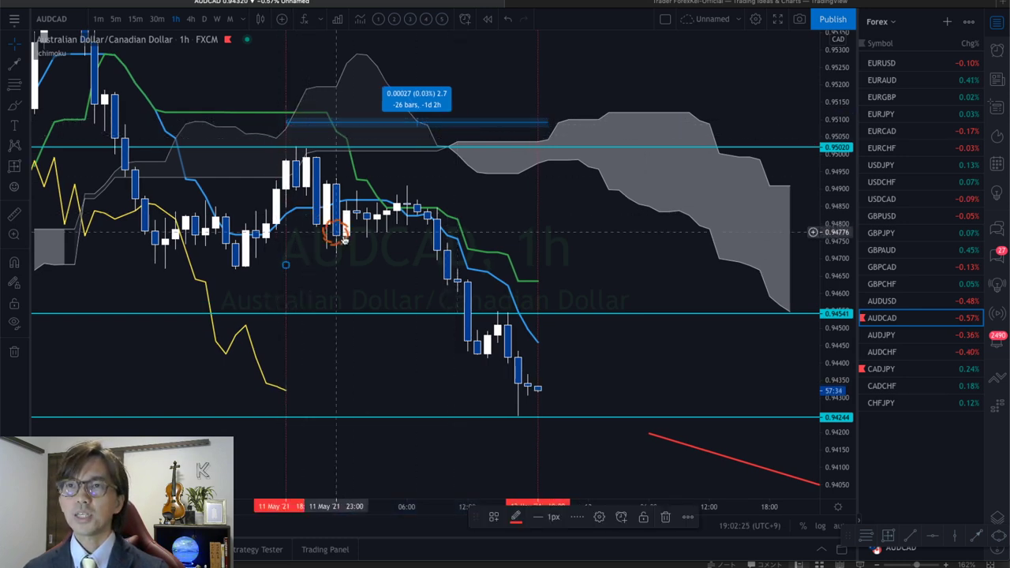
drag(836, 288, 841, 226)
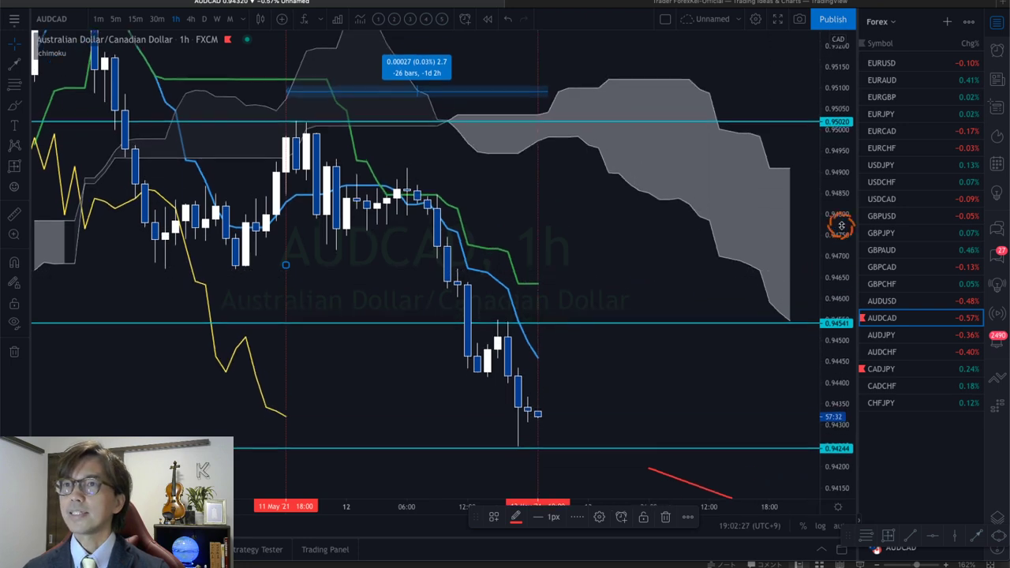
Draw three short rising strokes after the latest candle and a flat red extension at the green line's end.
drag(701, 198, 746, 255)
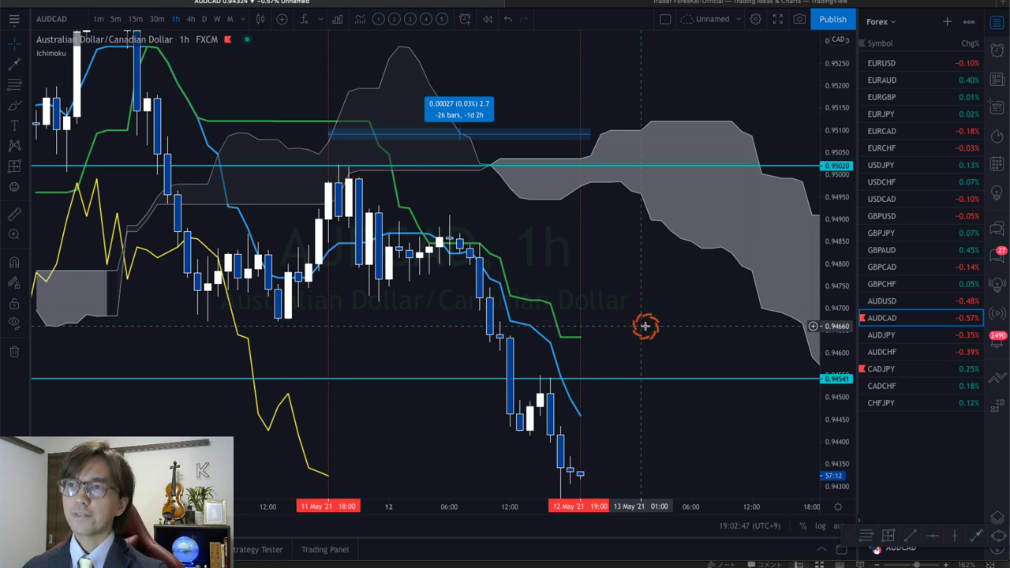
drag(835, 203, 834, 261)
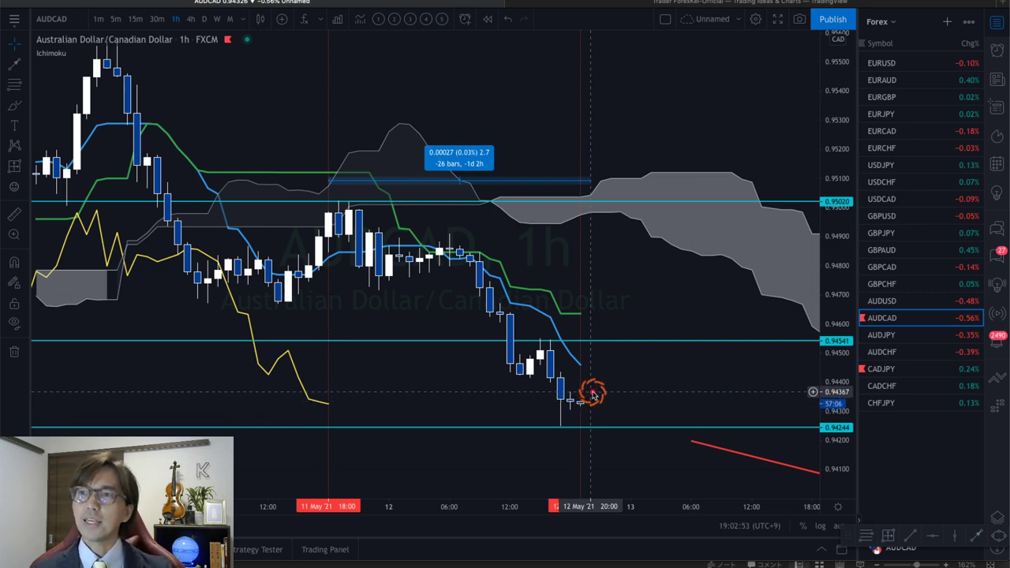
drag(592, 392, 590, 414)
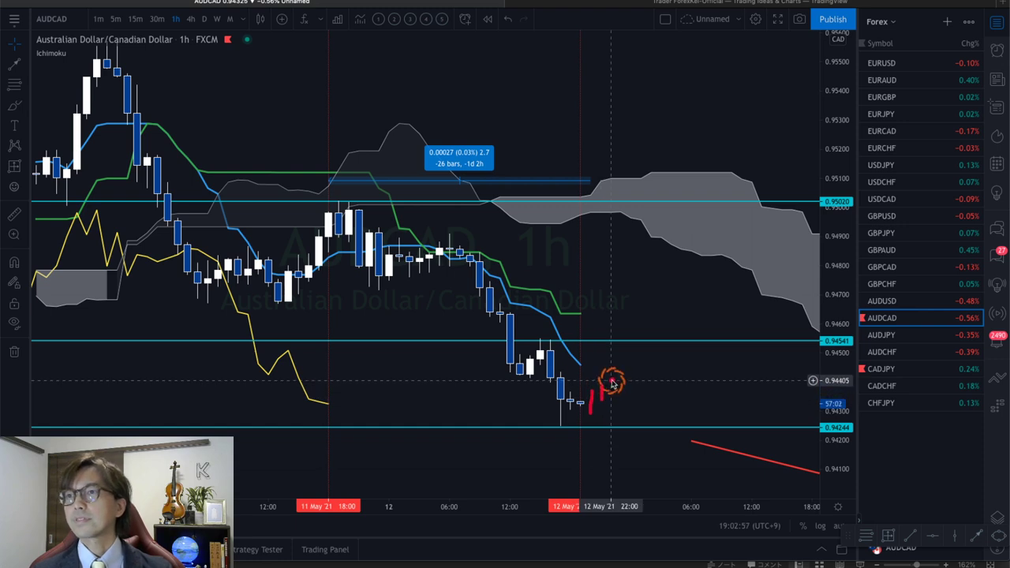
mouse_move(602, 386)
mouse_down()
mouse_move(601, 402)
mouse_move(612, 399)
mouse_up()
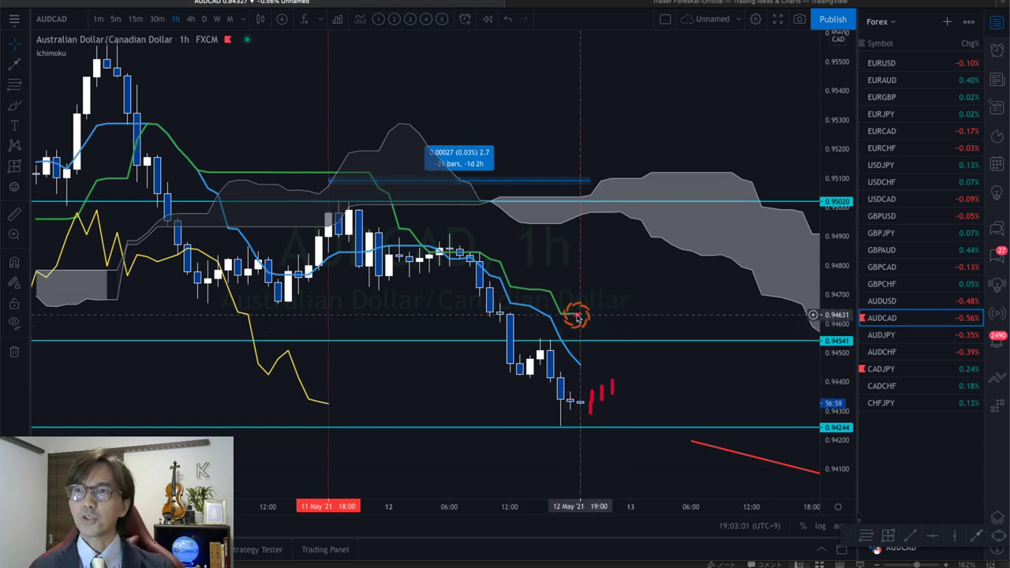
drag(577, 317, 614, 315)
Mark the tops of the peak candles with an arrow and dashes, bend the green line's extension downward, and add a fourth rising stroke.
drag(387, 146, 364, 199)
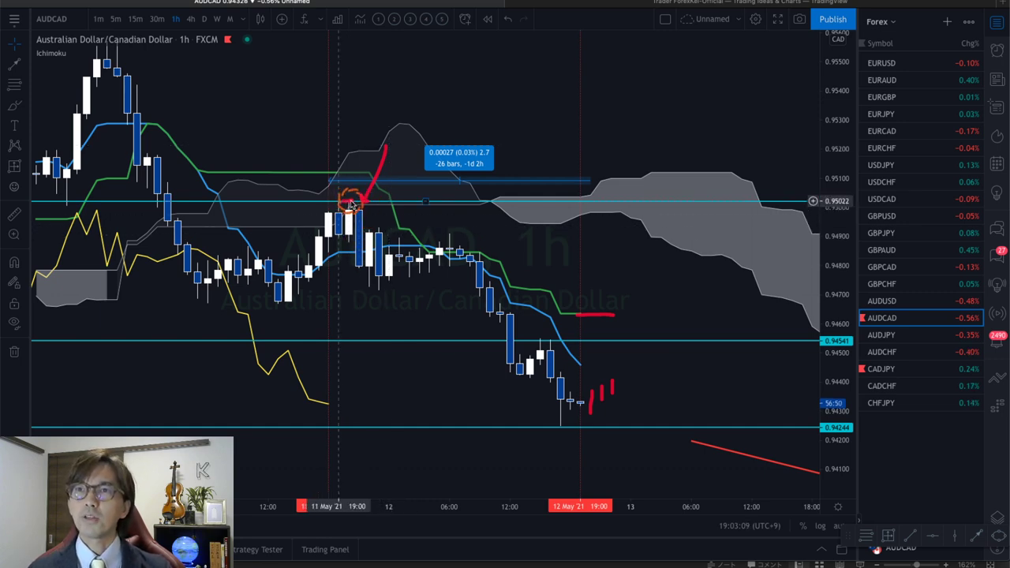
drag(354, 210, 366, 209)
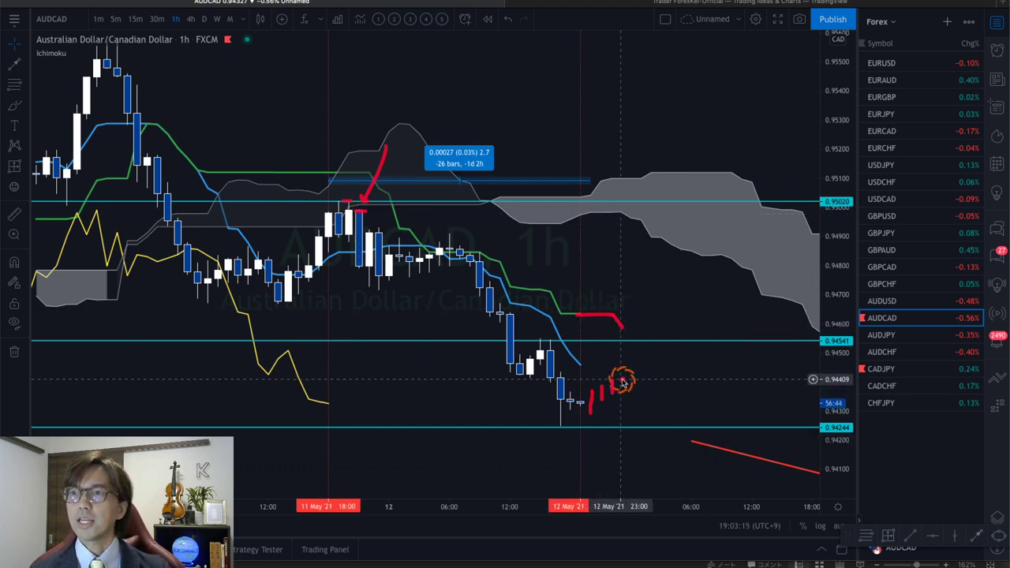
drag(622, 368, 623, 391)
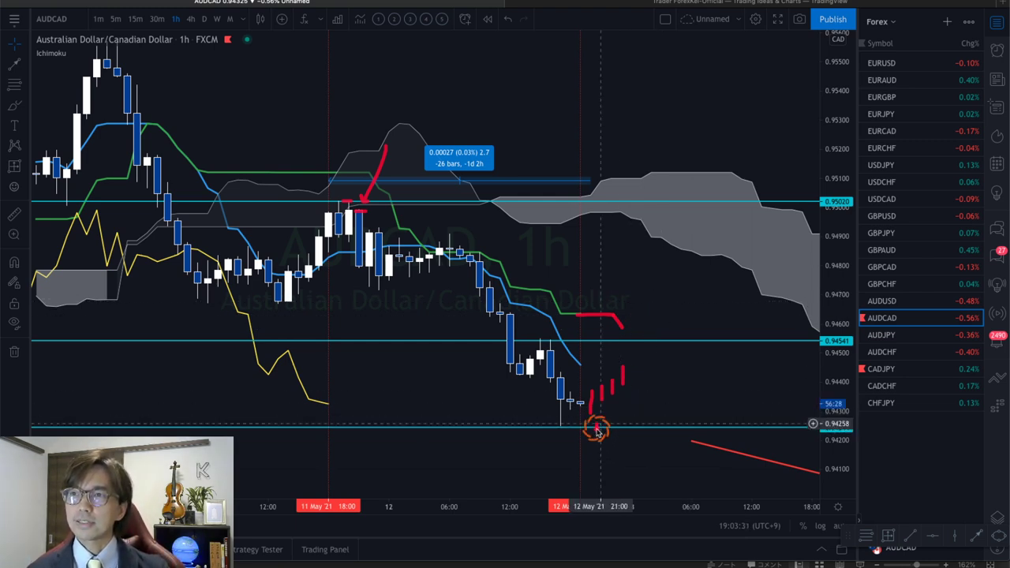
Draw downward arrows below the rising strokes and green line, an upward one from the yellow line's end, and clear all the markings.
drag(596, 423, 595, 436)
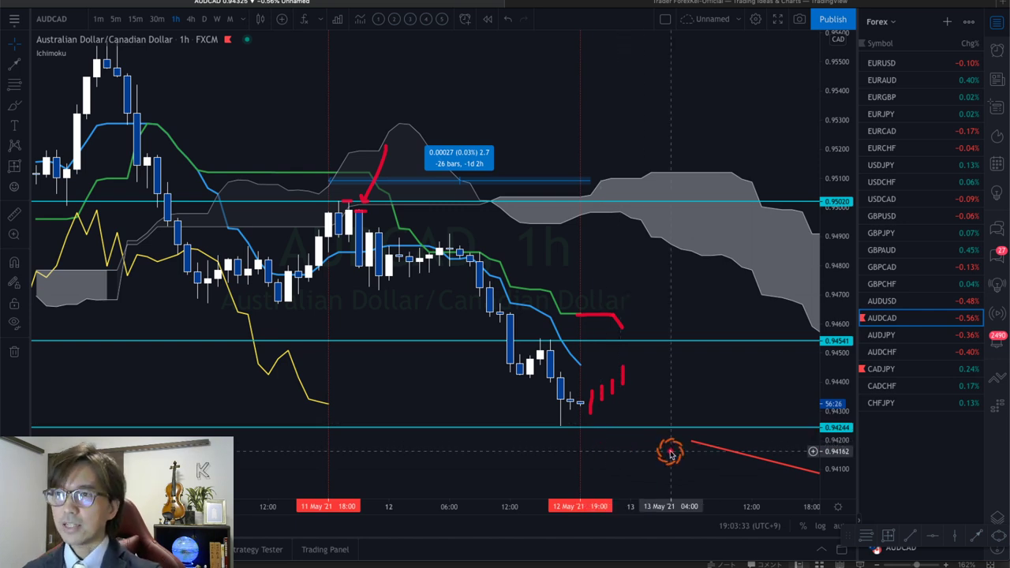
drag(592, 419, 625, 461)
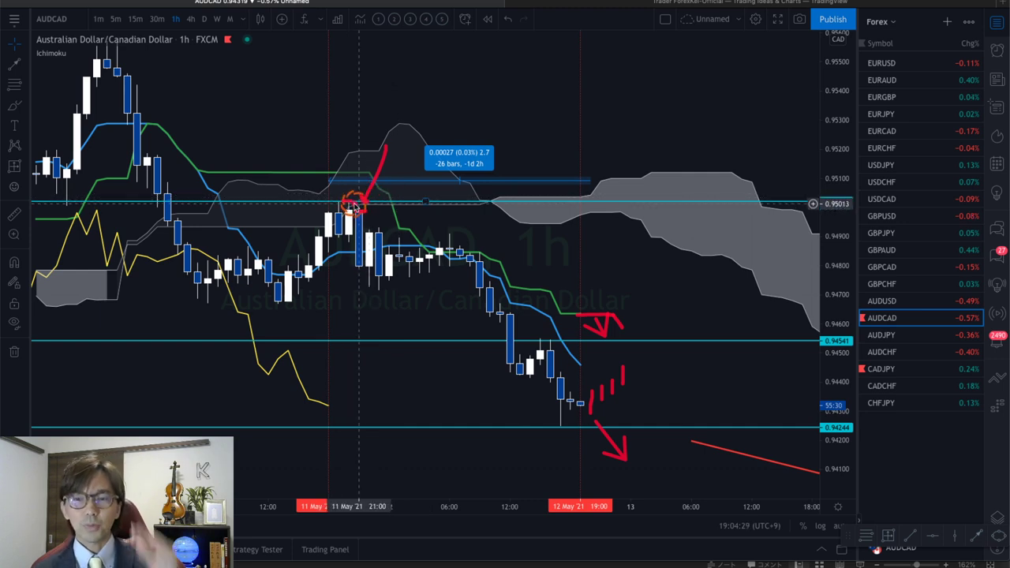
drag(357, 209, 364, 212)
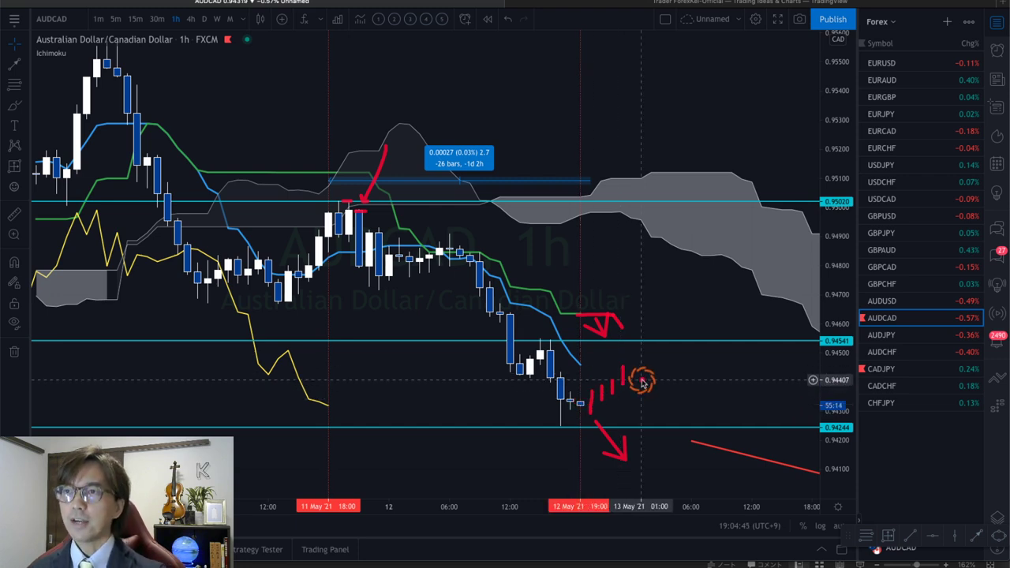
mouse_move(630, 377)
mouse_down()
mouse_move(690, 458)
mouse_move(671, 457)
mouse_up()
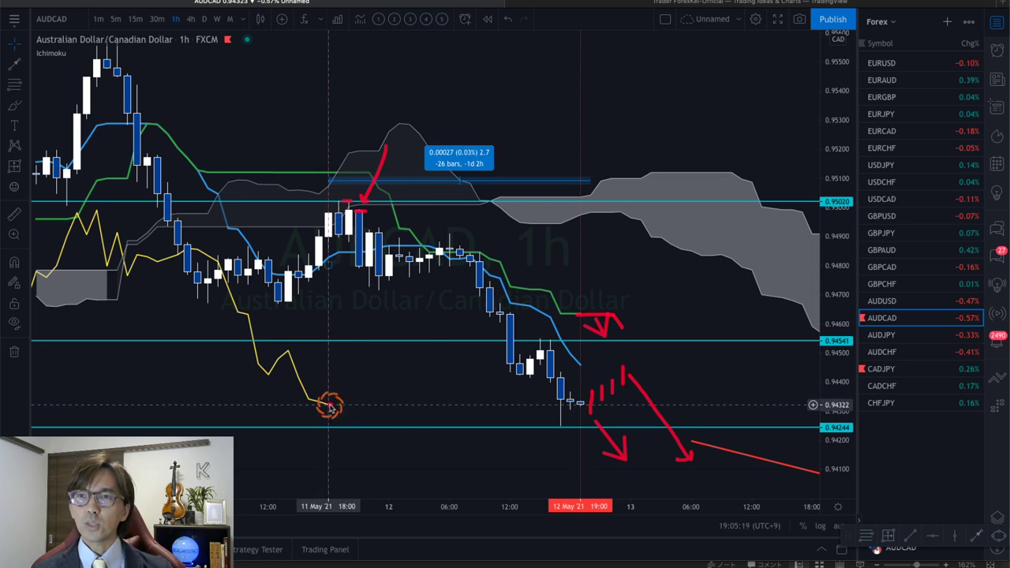
mouse_move(329, 404)
mouse_down()
mouse_move(366, 383)
mouse_move(353, 381)
mouse_up()
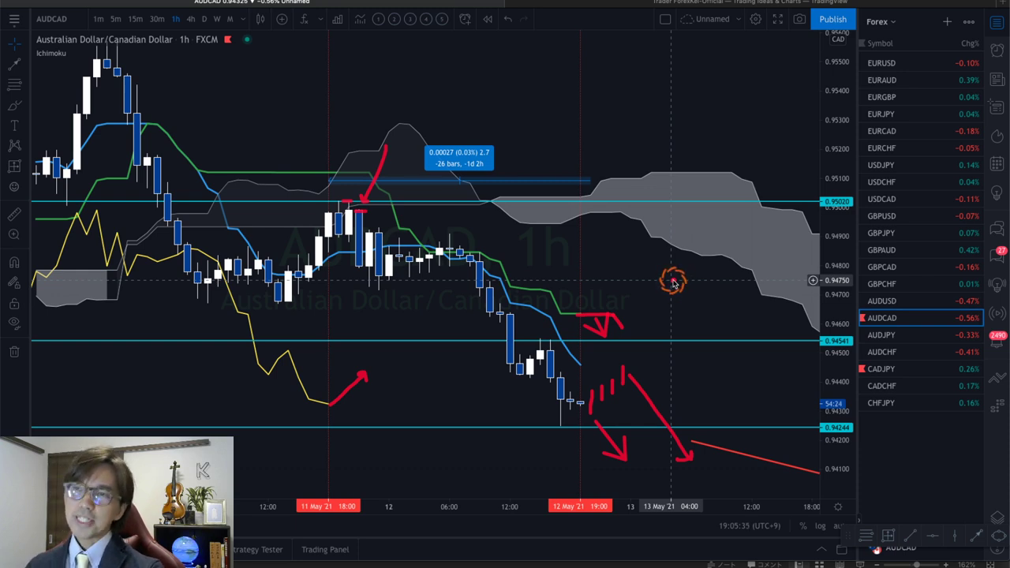
key(Escape)
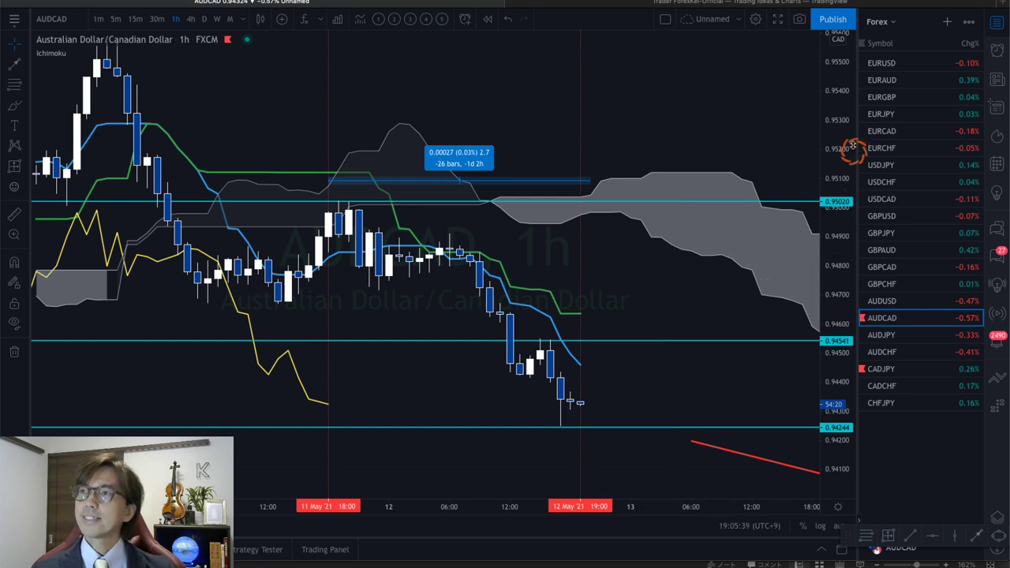
Delete the 26-bar Date and Price Range and both vertical lines from the 1-hour chart.
drag(840, 117, 838, 226)
drag(710, 293, 631, 294)
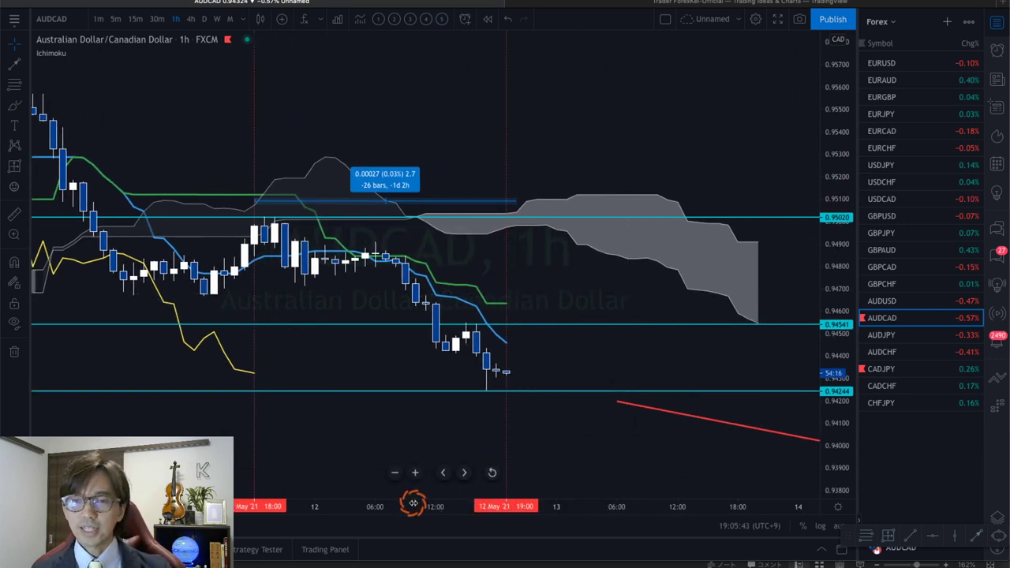
drag(412, 502, 459, 506)
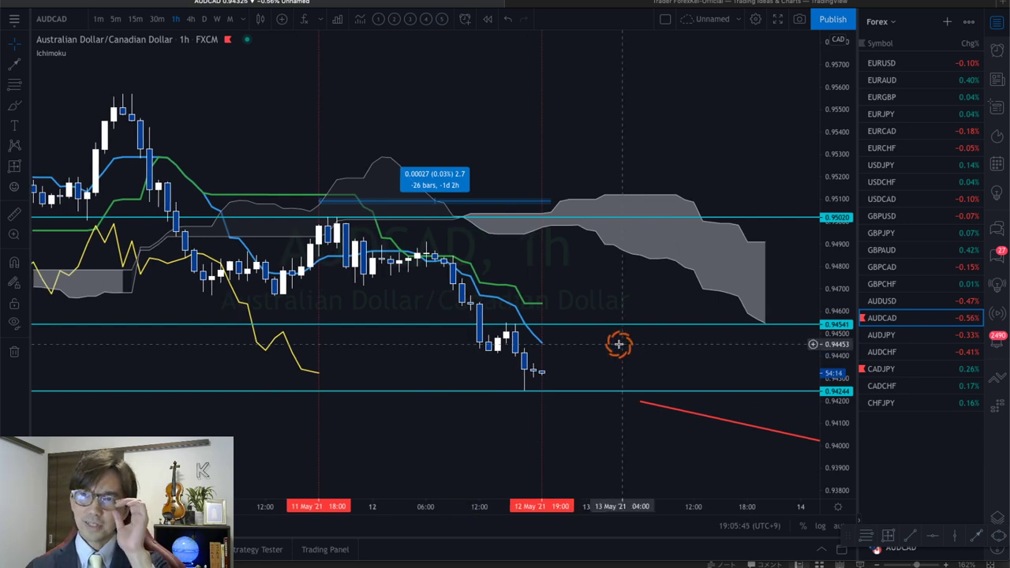
drag(552, 262, 535, 241)
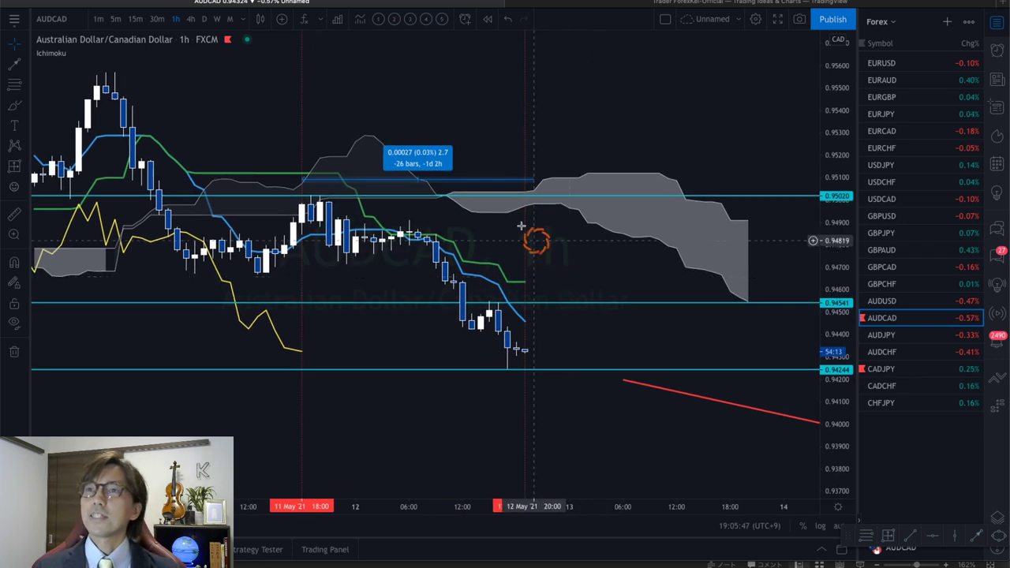
click(462, 178)
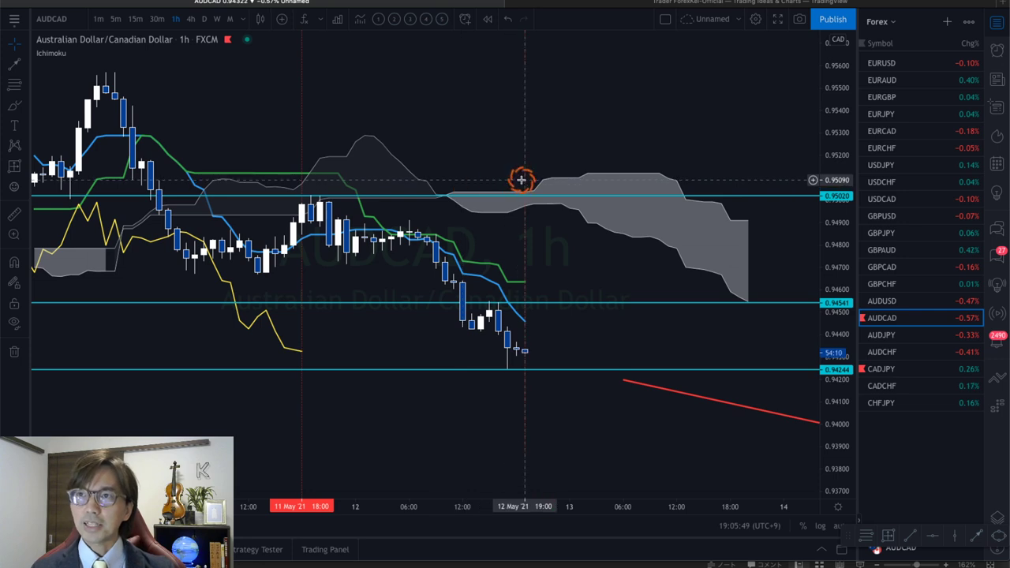
mouse_move(525, 179)
mouse_down()
mouse_move(744, 244)
mouse_move(601, 262)
mouse_move(300, 144)
mouse_move(355, 186)
mouse_up()
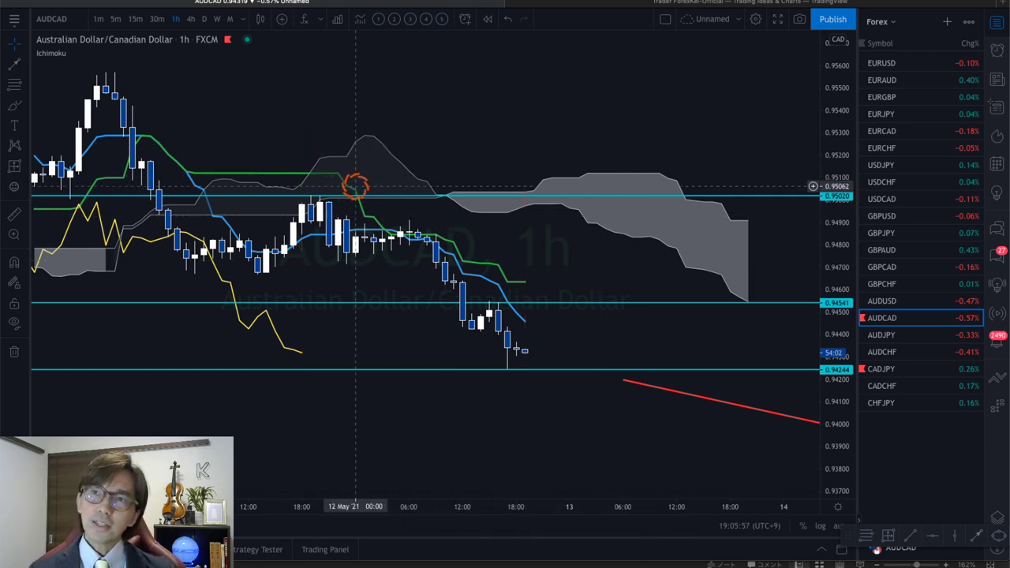
Switch the AUDCAD chart to the daily timeframe and bring the horizontal levels down to 0.92474 into view.
click(203, 19)
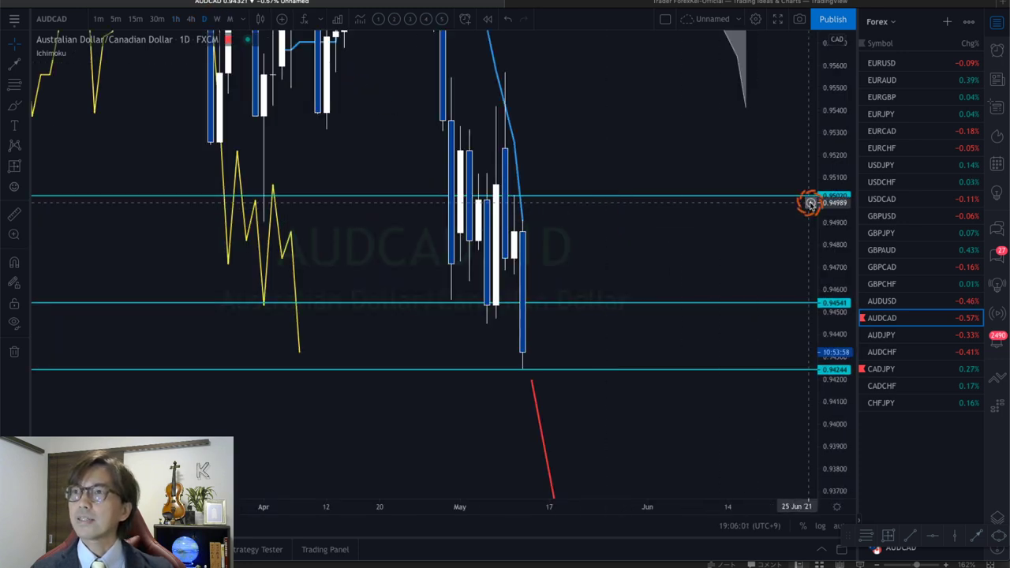
drag(818, 117, 810, 304)
drag(822, 153, 818, 221)
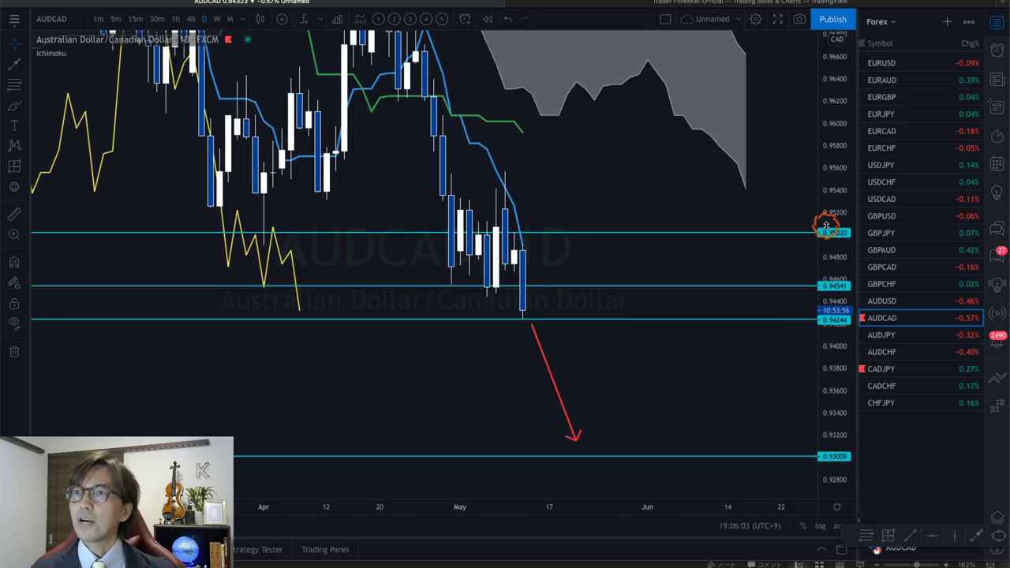
drag(829, 158, 842, 207)
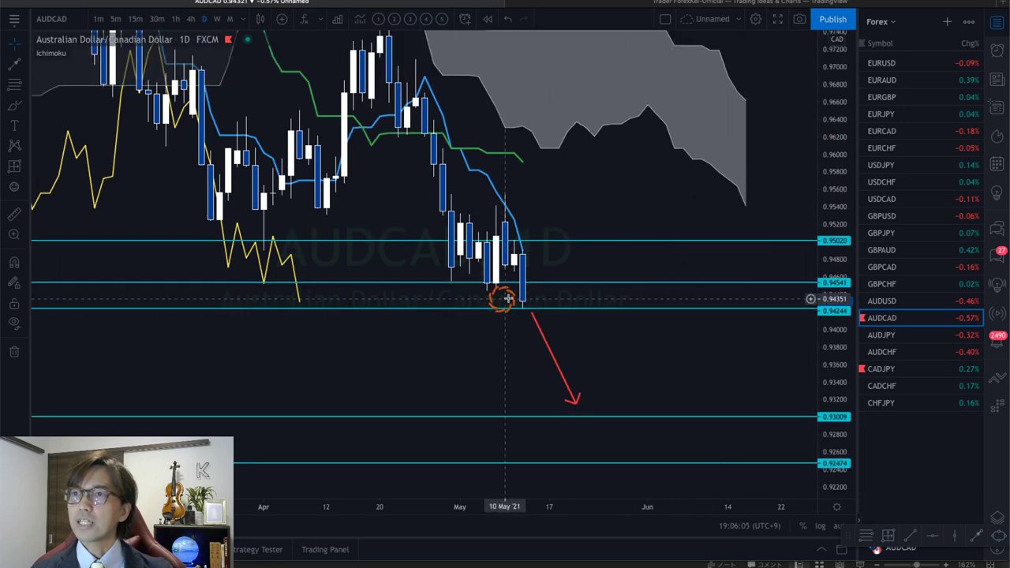
Switch the AUDCAD chart from daily to the 1-hour timeframe and enlarge the recent candles vertically.
drag(543, 165, 515, 179)
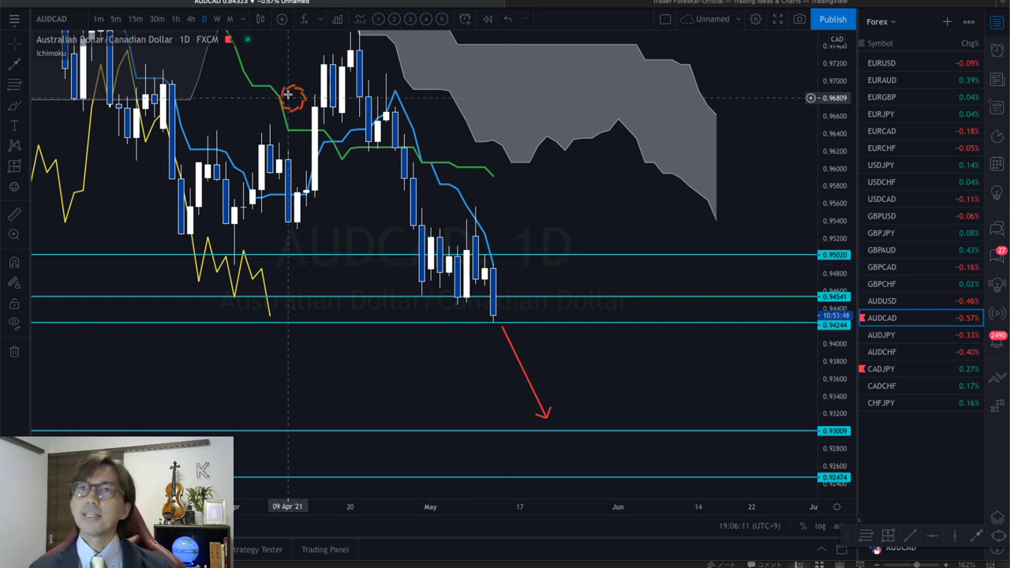
click(174, 19)
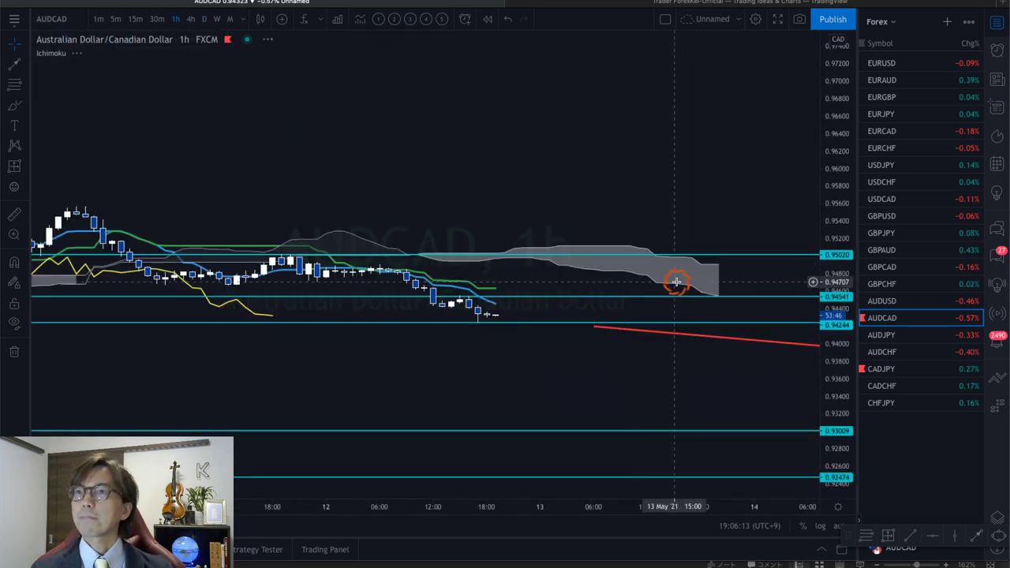
drag(807, 402, 665, 130)
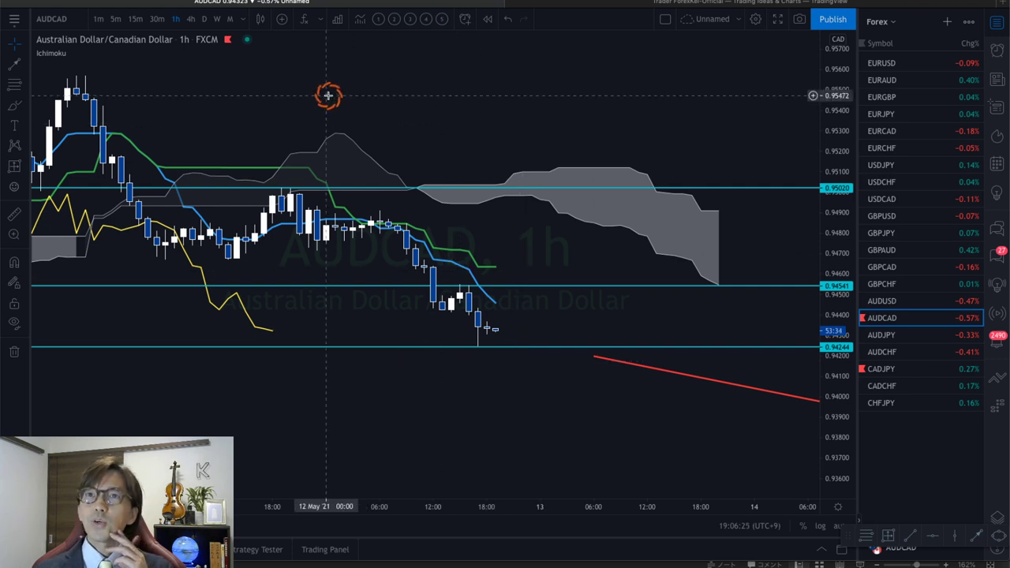
Switch AUDCAD to the 5-minute timeframe and enlarge the candles between the 0.94541 and 0.94244 levels.
click(116, 24)
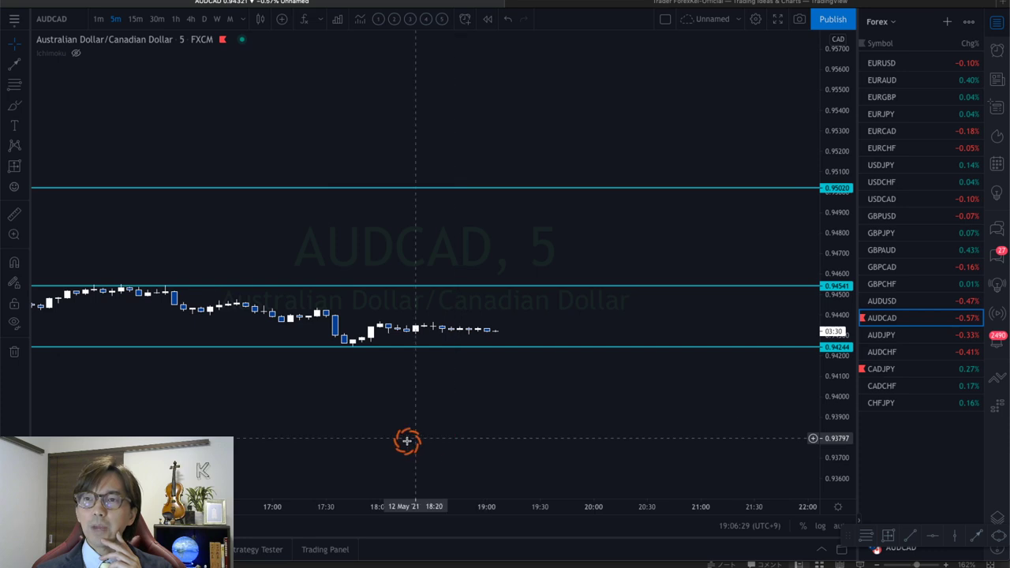
drag(300, 505, 363, 504)
drag(838, 392, 830, 174)
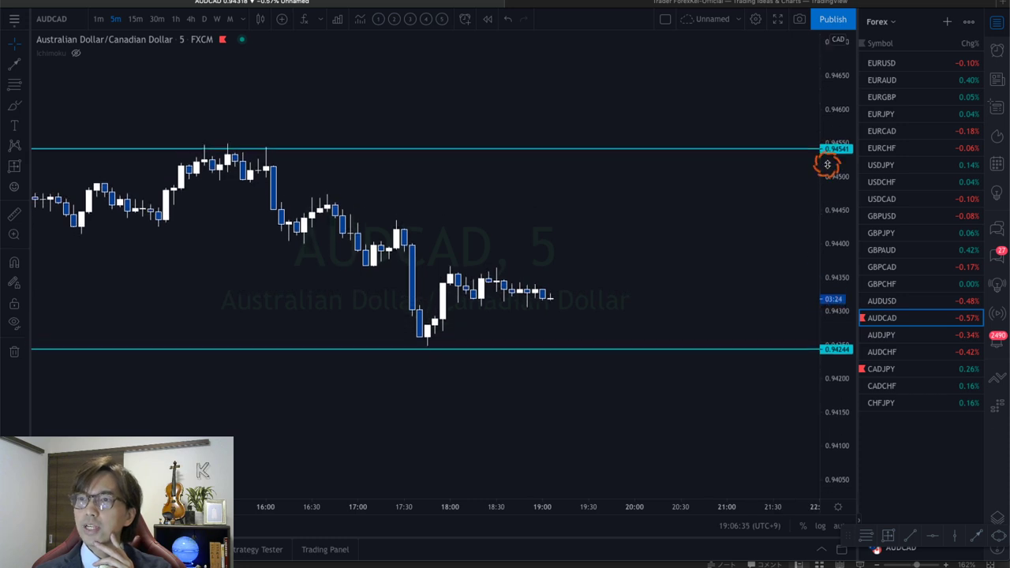
drag(645, 250, 613, 232)
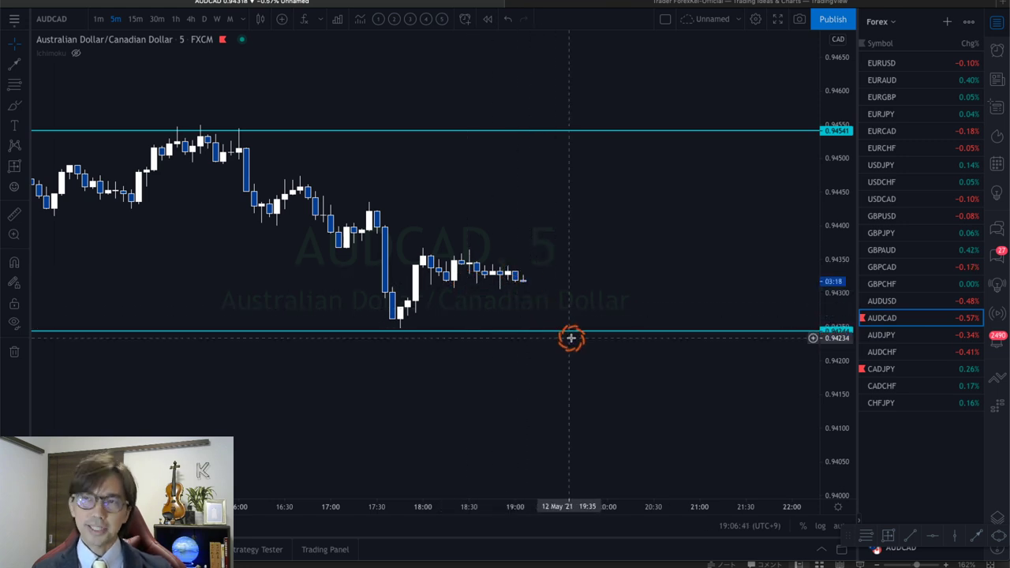
drag(834, 408, 740, 293)
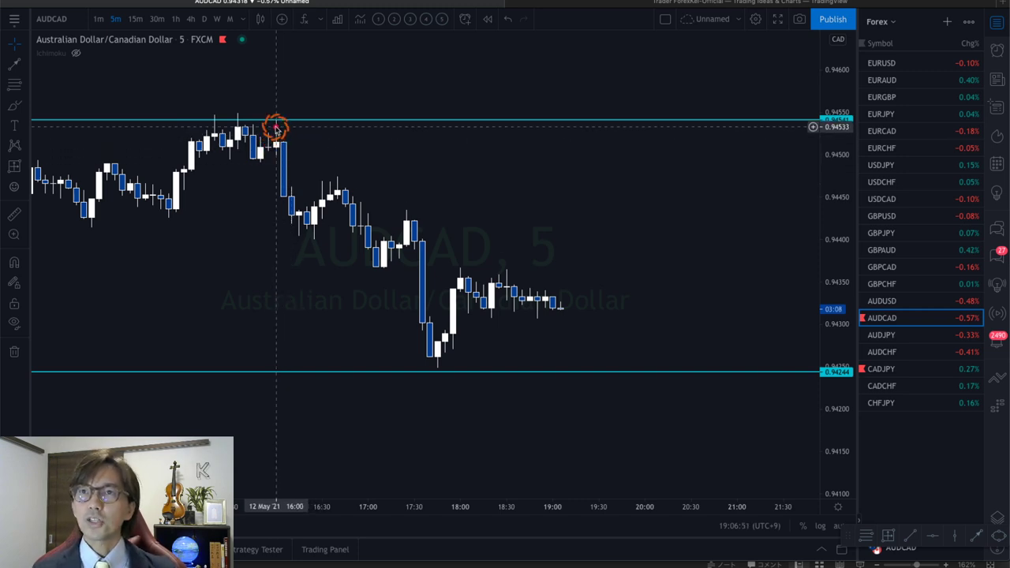
Trace the 5-minute swings with red arrows, from the fall off 0.94541 to 0.94244 through the small zigzag up to the latest candle.
mouse_move(275, 127)
mouse_down()
mouse_move(297, 221)
mouse_move(332, 195)
mouse_move(349, 204)
mouse_move(377, 262)
mouse_move(406, 225)
mouse_move(416, 241)
mouse_move(438, 367)
mouse_up()
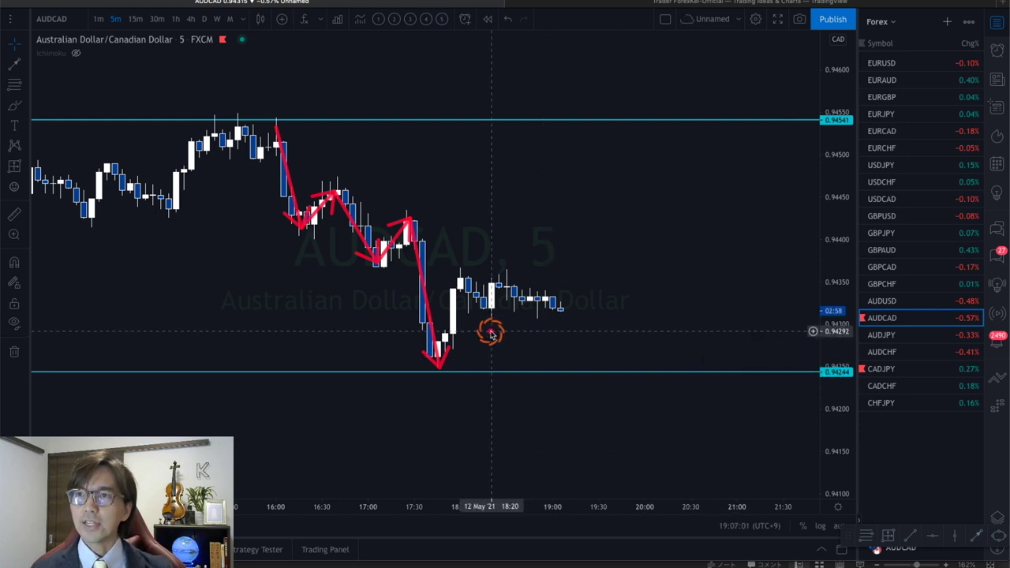
mouse_move(440, 361)
mouse_down()
mouse_move(462, 276)
mouse_move(489, 309)
mouse_move(509, 280)
mouse_move(554, 307)
mouse_up()
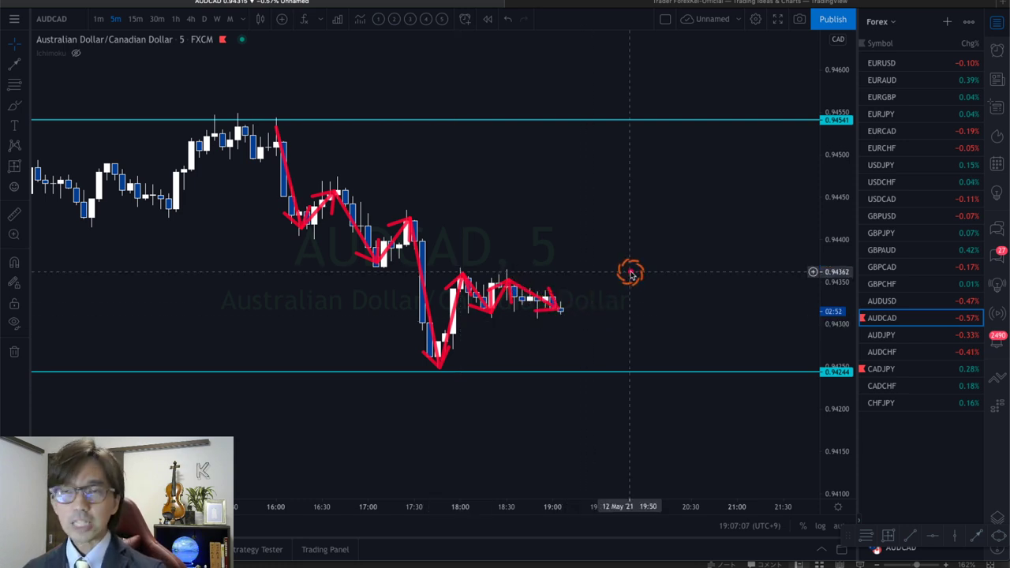
Outline the latest consolidation with a falling upper line and a flat lower line, add a downward breakout arrow, and clear the markings.
drag(441, 266, 587, 287)
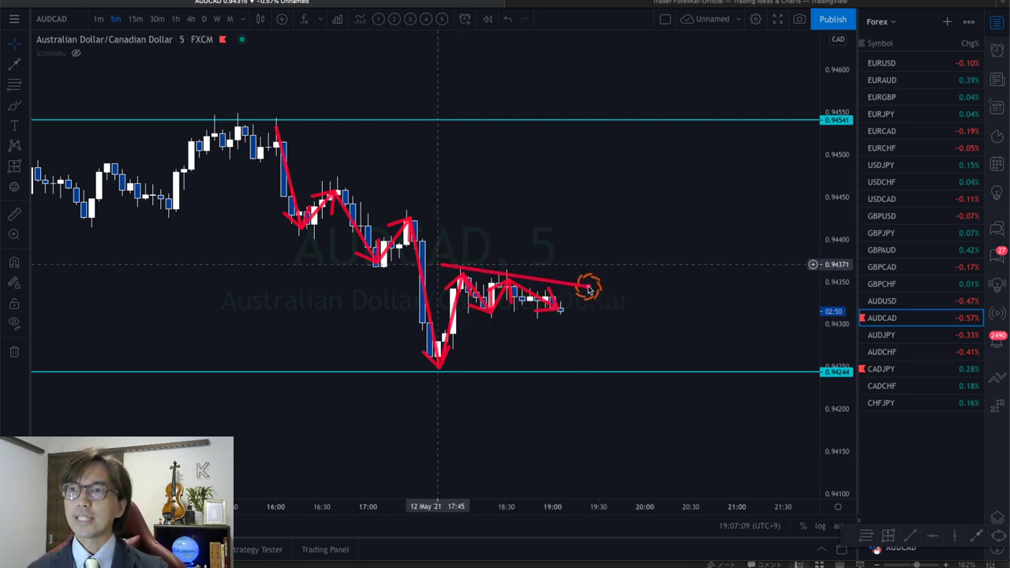
mouse_move(462, 313)
mouse_down()
mouse_move(582, 314)
mouse_move(577, 334)
mouse_move(593, 363)
mouse_up()
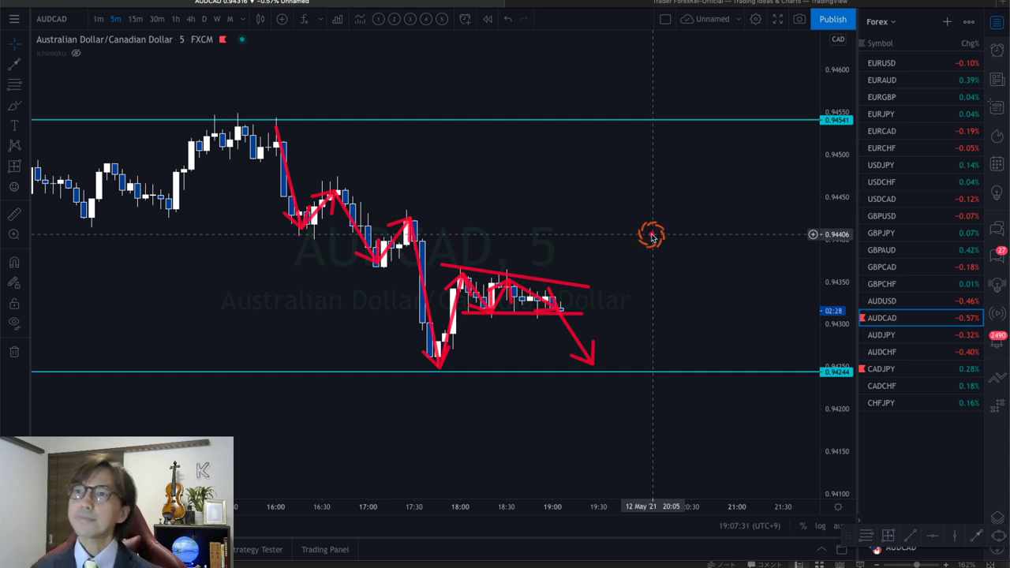
key(Escape)
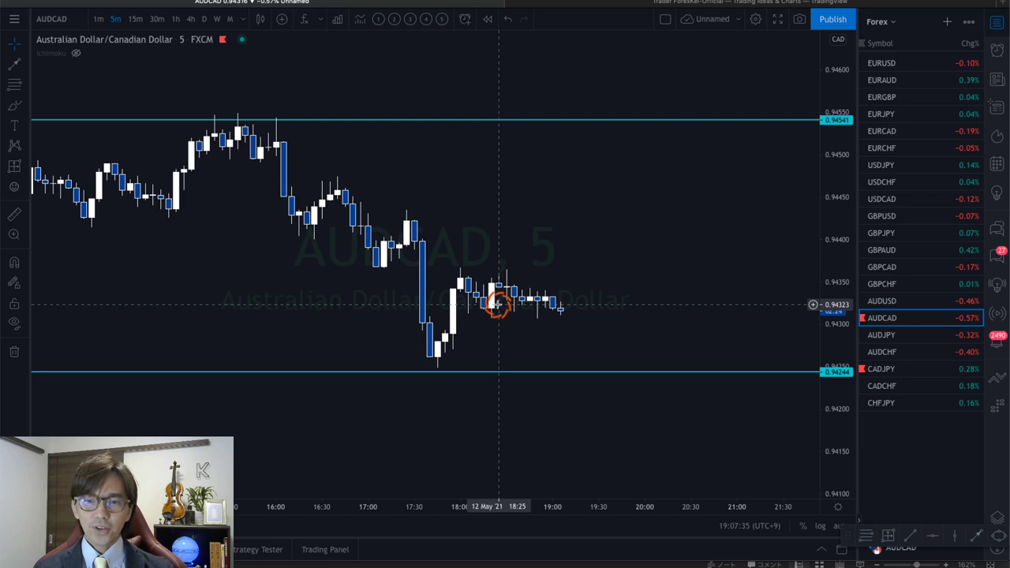
Apply the third saved indicator template with bands and an oscillator, and mark the outer bands narrowing and widening past the latest candle.
click(412, 21)
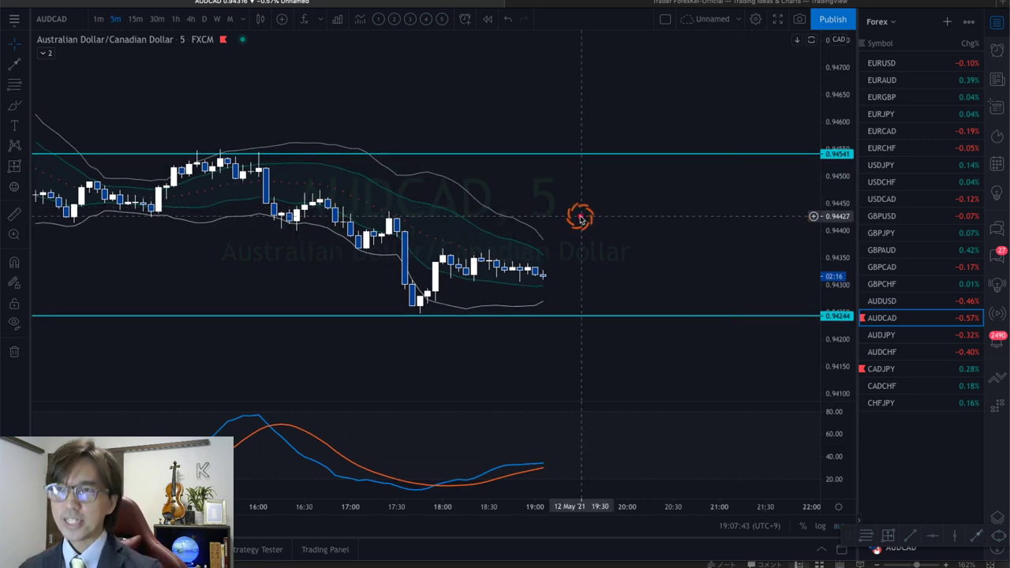
drag(496, 200, 549, 228)
drag(470, 324, 544, 314)
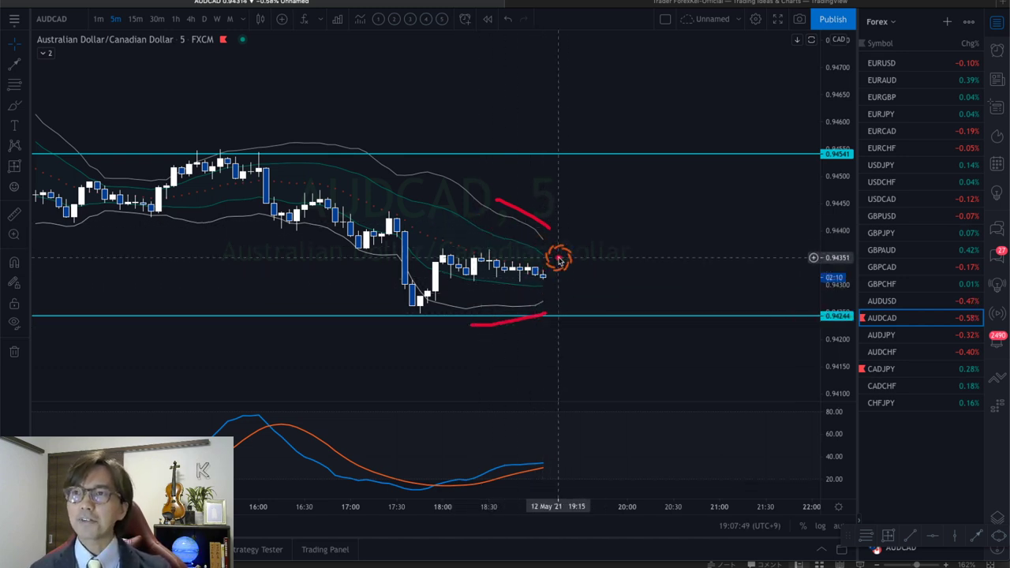
drag(544, 315, 574, 345)
drag(549, 227, 608, 187)
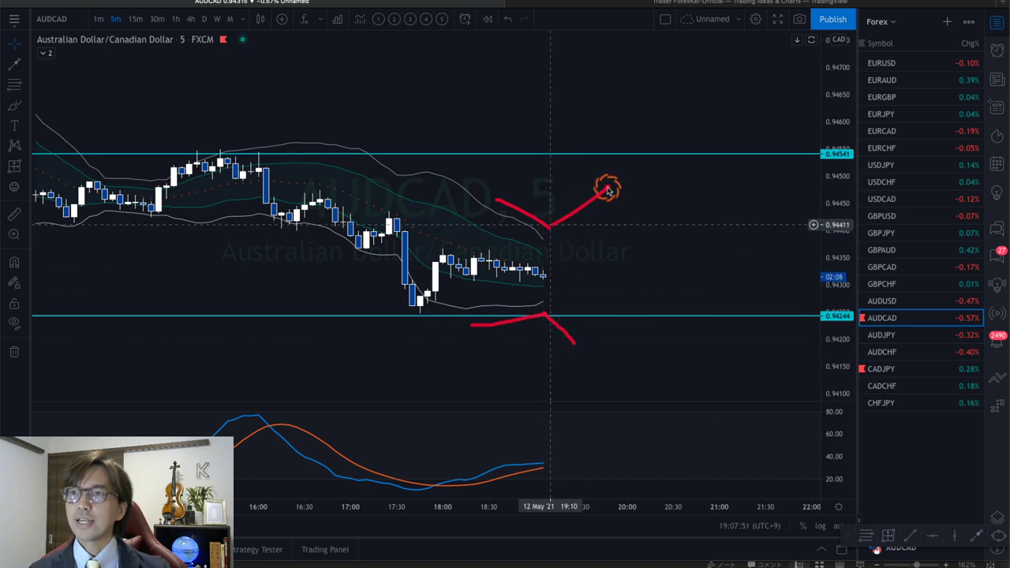
Draw a downward price arrow below the 0.94244 line and a downward turn on the oscillator lines, and clear the markings.
drag(549, 283, 582, 335)
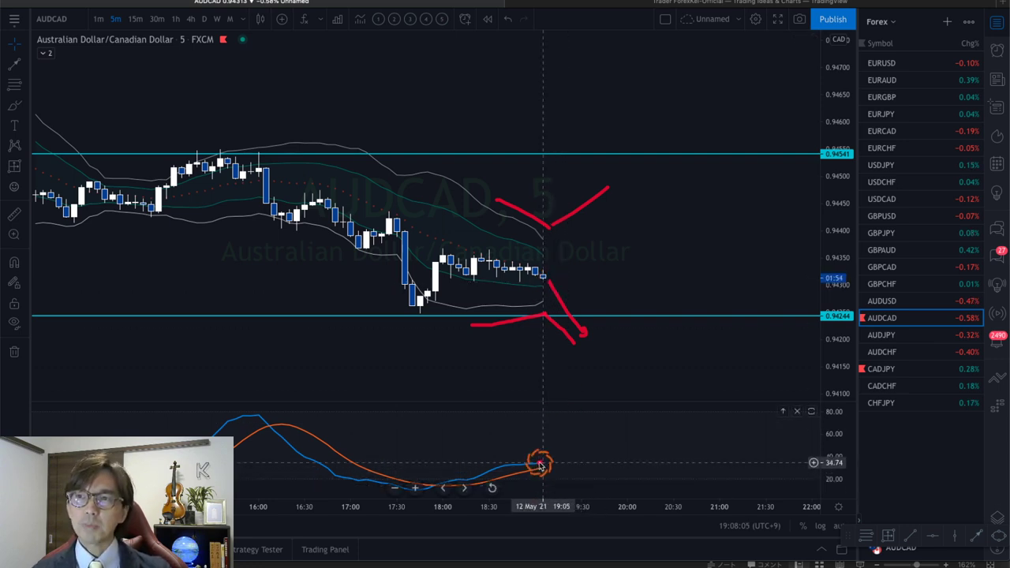
drag(537, 465, 578, 476)
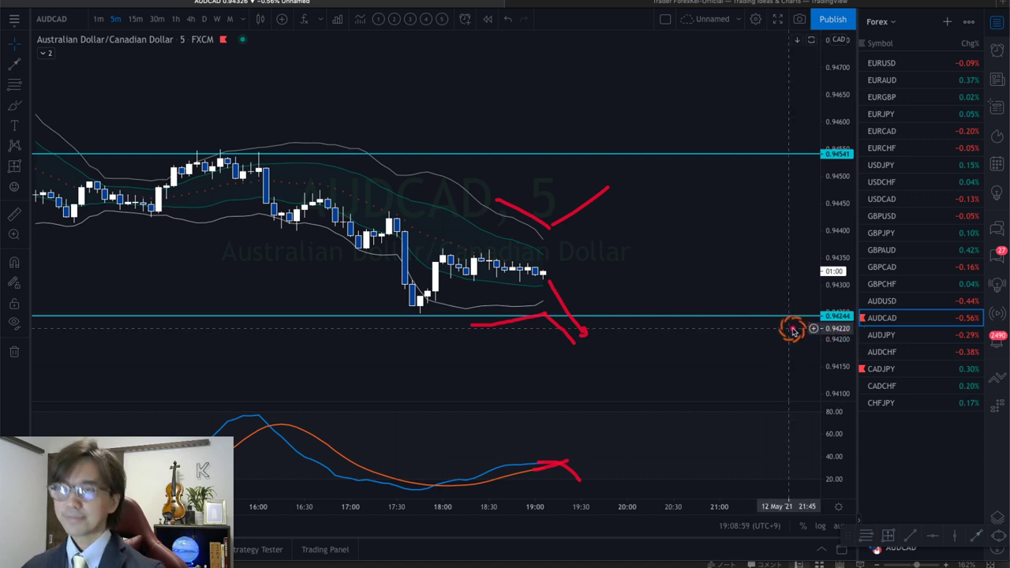
key(Escape)
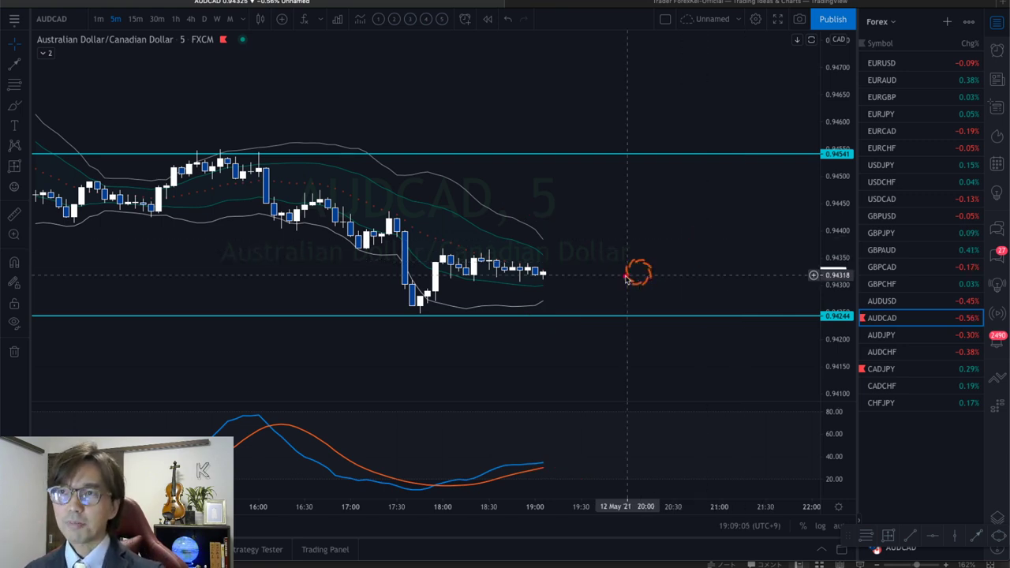
Sketch price falling to 0.94244 with rebound and breakdown arrows, clear them, and briefly mark an upward move from the latest candle.
mouse_move(548, 270)
mouse_down()
mouse_move(582, 309)
mouse_move(635, 267)
mouse_up()
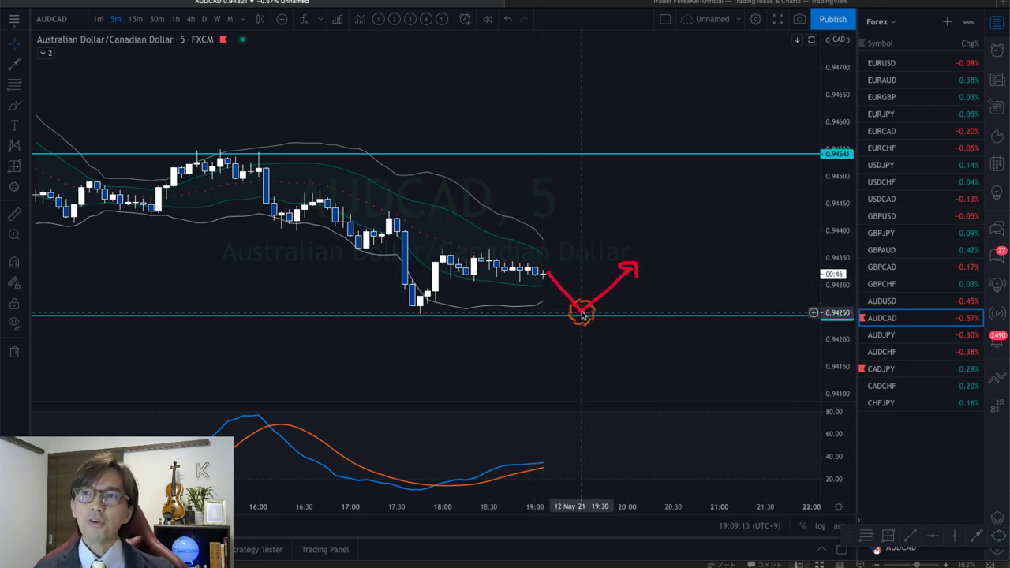
drag(582, 309, 597, 345)
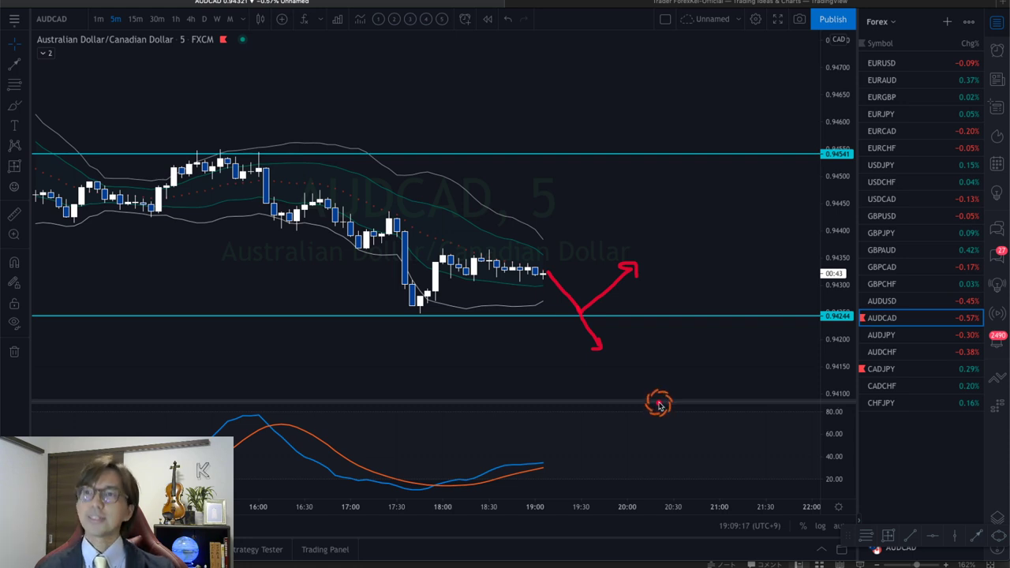
mouse_move(575, 331)
mouse_down()
mouse_move(635, 339)
mouse_move(627, 344)
mouse_up()
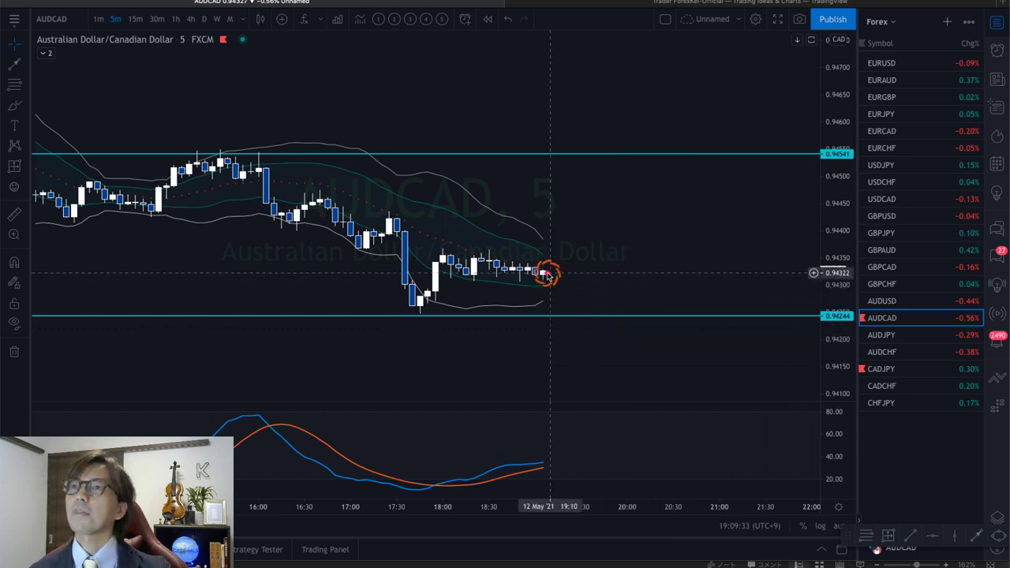
mouse_move(544, 273)
mouse_down()
mouse_move(586, 225)
mouse_move(597, 236)
mouse_up()
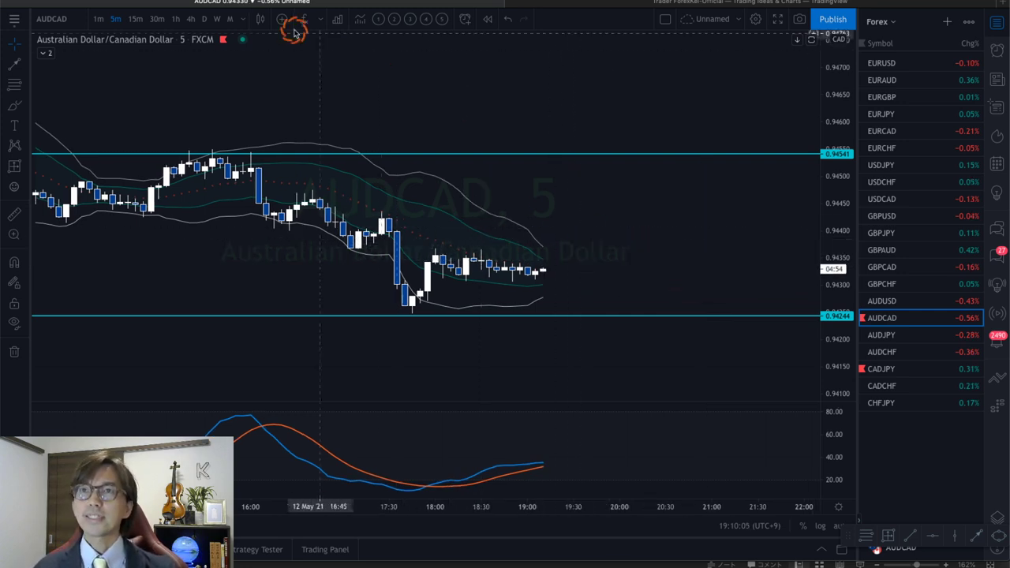
Return AUDCAD to the daily timeframe with the levels down to 0.92474 in view, and open the CADJPY chart from the watchlist.
click(204, 19)
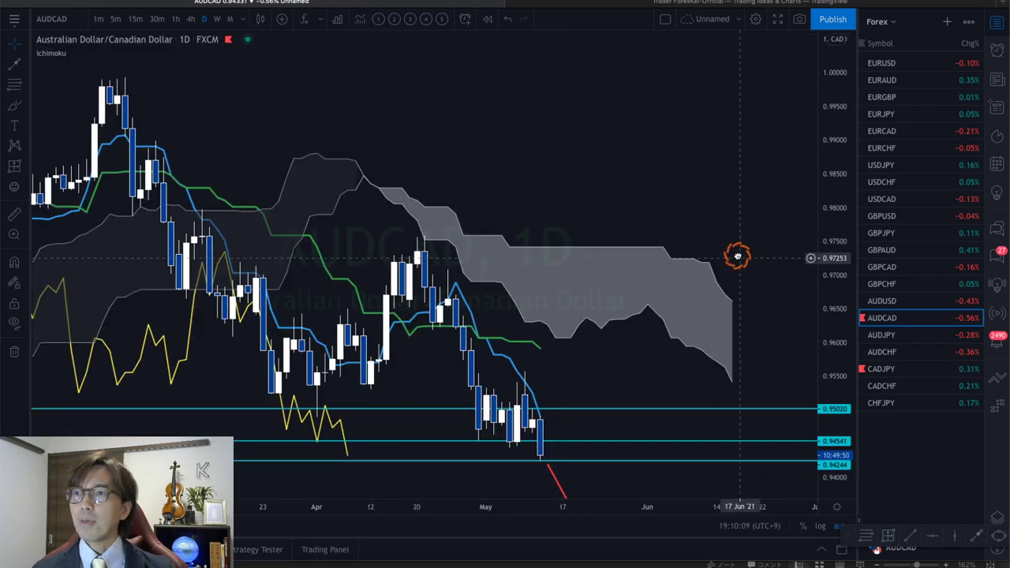
drag(832, 170, 760, 151)
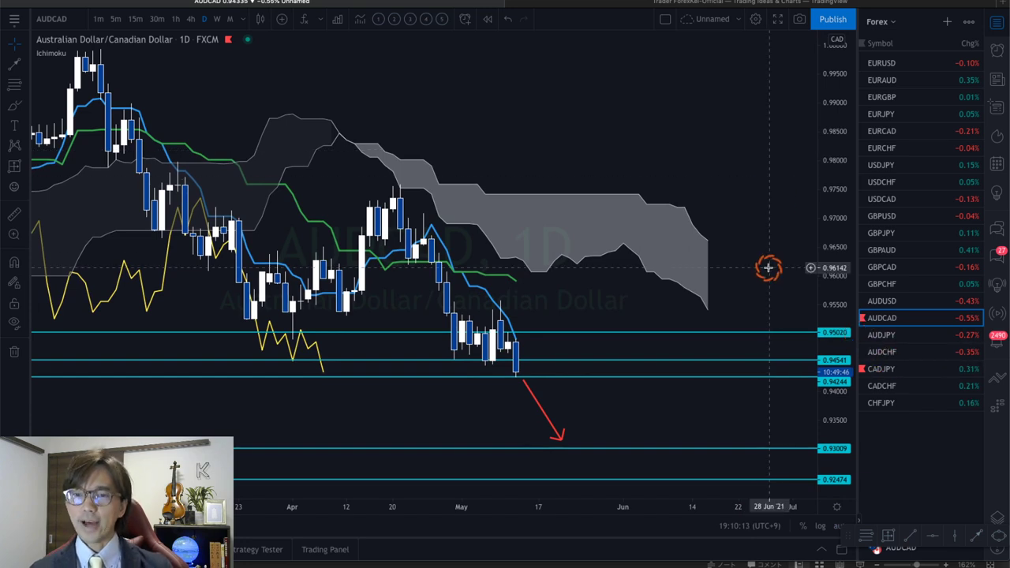
click(967, 368)
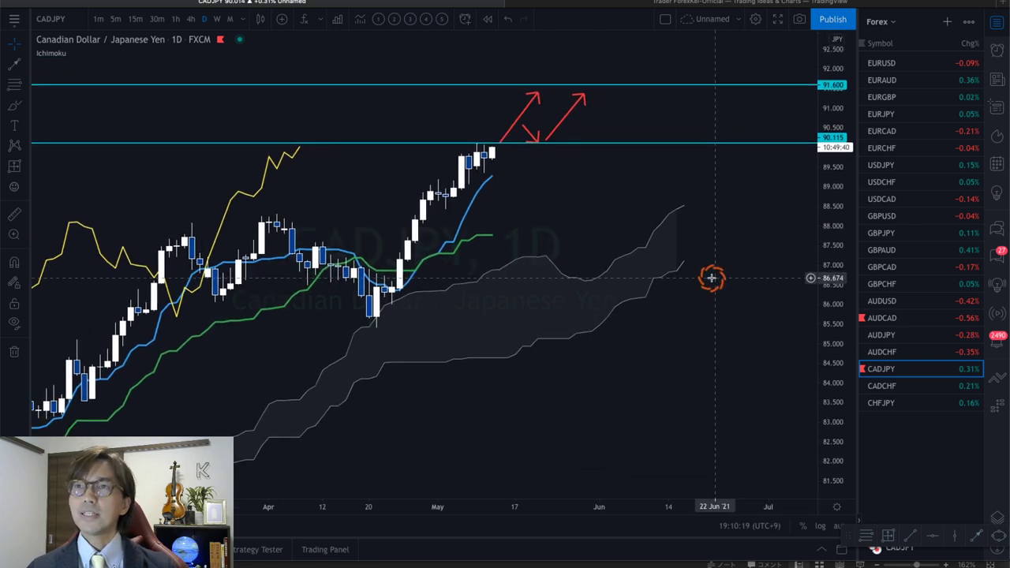
Switch to the ForexKei-Official profile page, close the AUDCAD idea, and open the published idea "CADJPY continuously bullish".
click(683, 3)
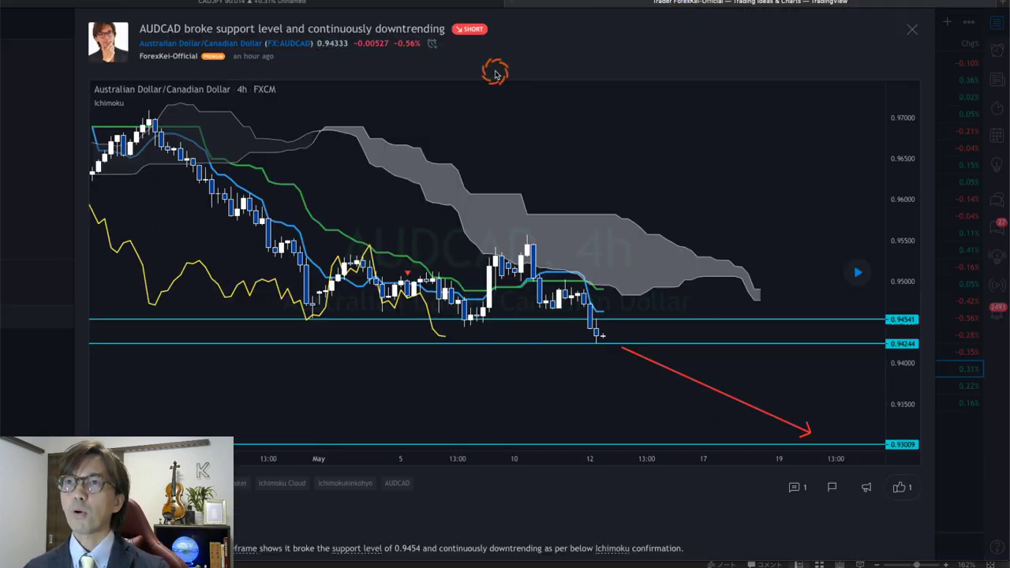
click(907, 30)
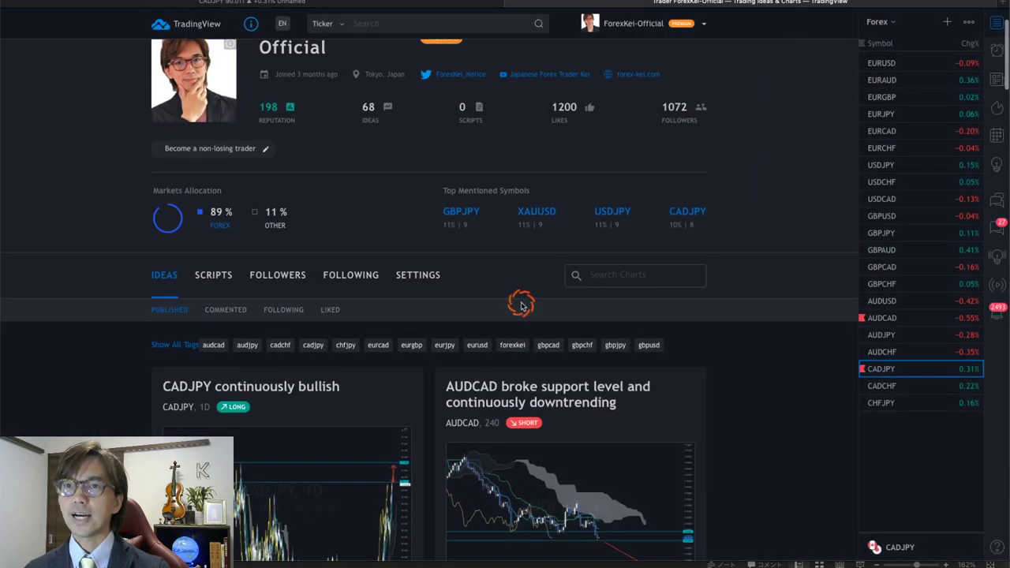
scroll(400, 379, down, 2)
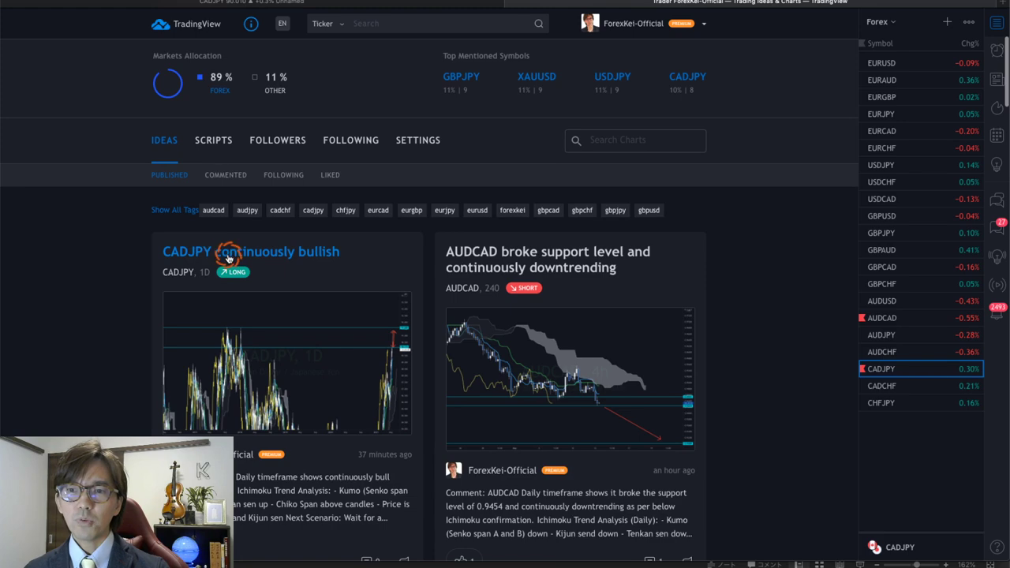
click(280, 254)
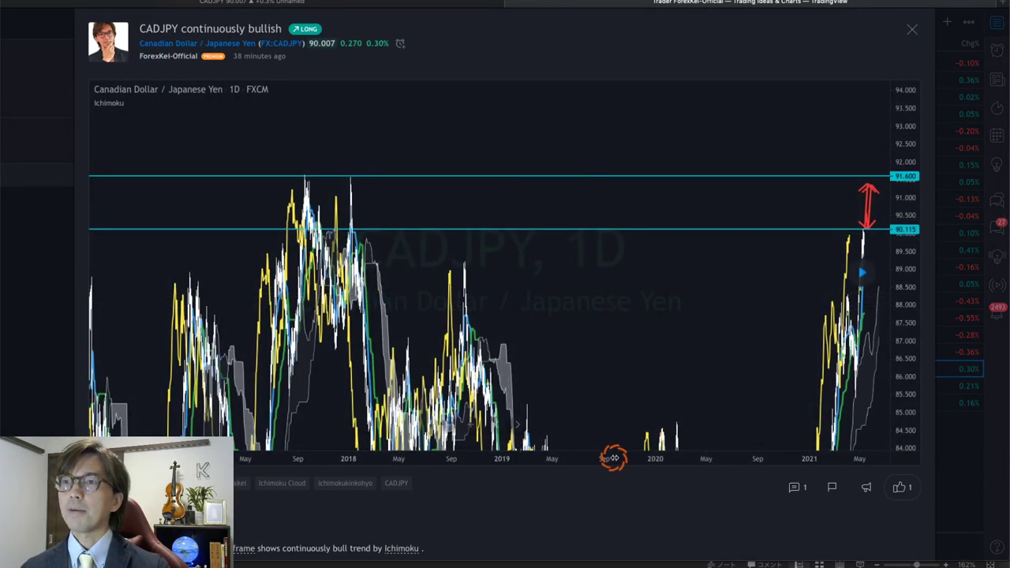
Examine the recent candles and the Ichimoku trend comment in the CADJPY idea, and close the idea.
drag(613, 457, 276, 447)
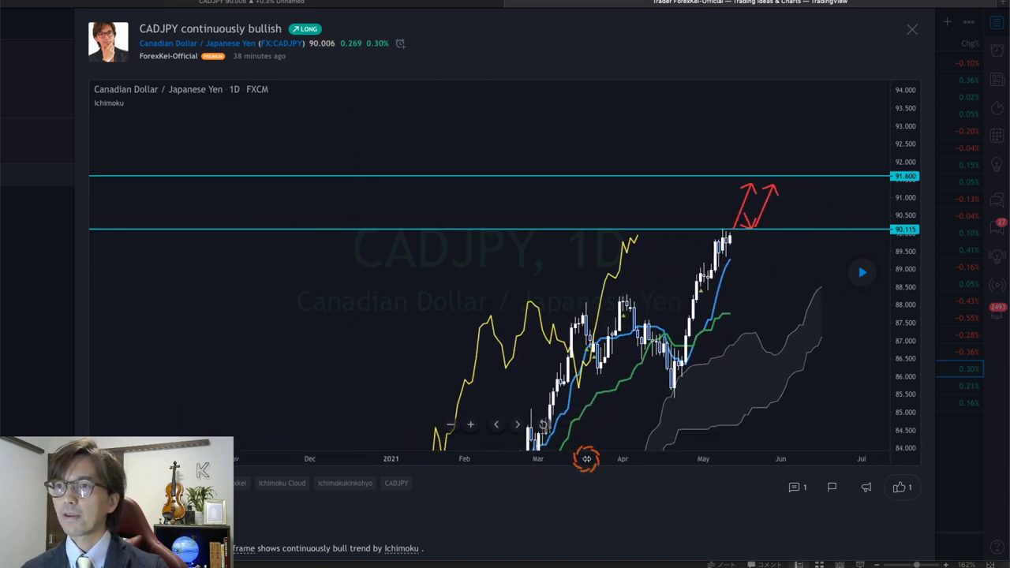
drag(586, 458, 315, 453)
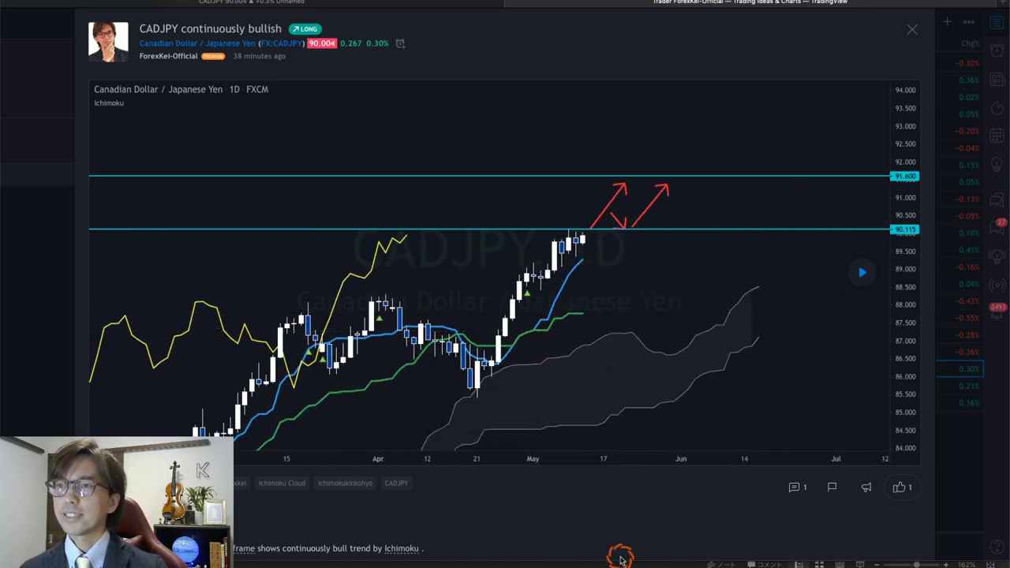
scroll(598, 494, down, 5)
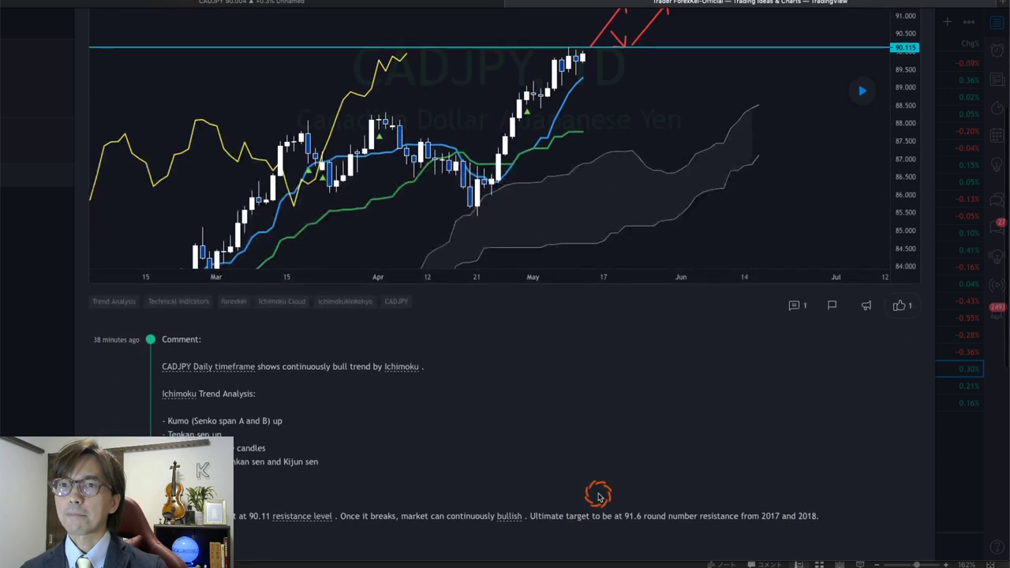
scroll(598, 496, down, 4)
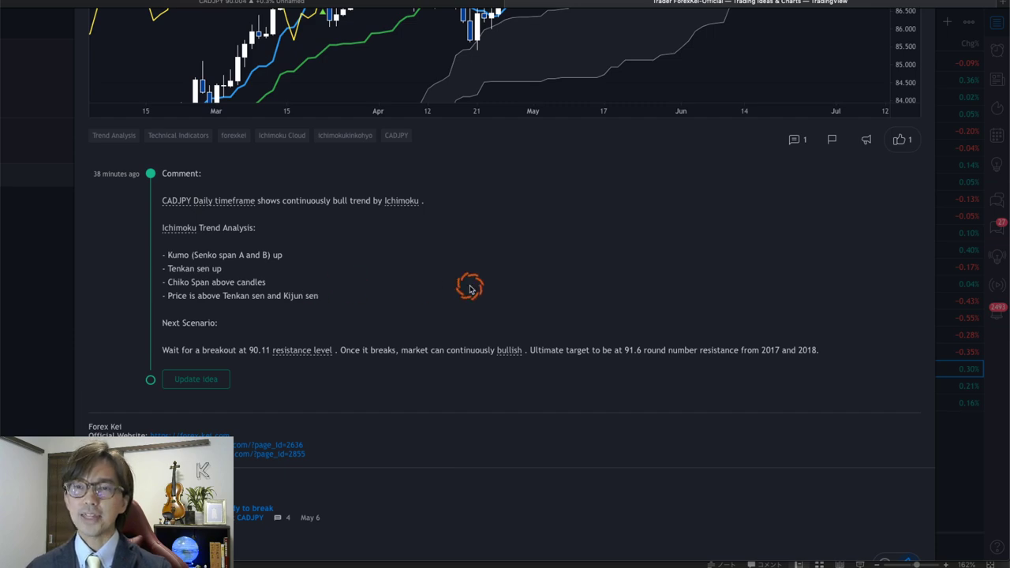
scroll(507, 295, up, 8)
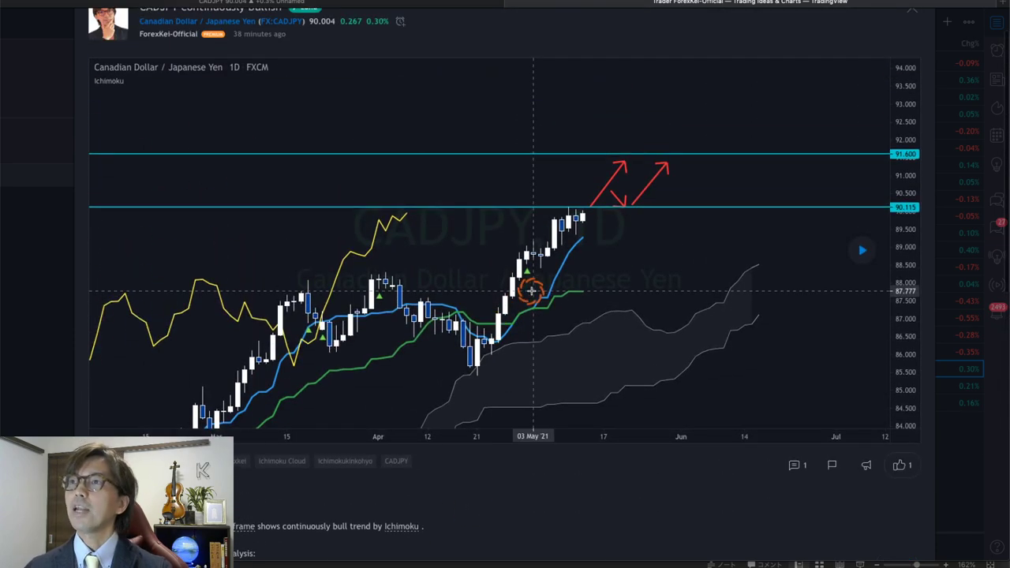
scroll(532, 290, up, 2)
click(913, 54)
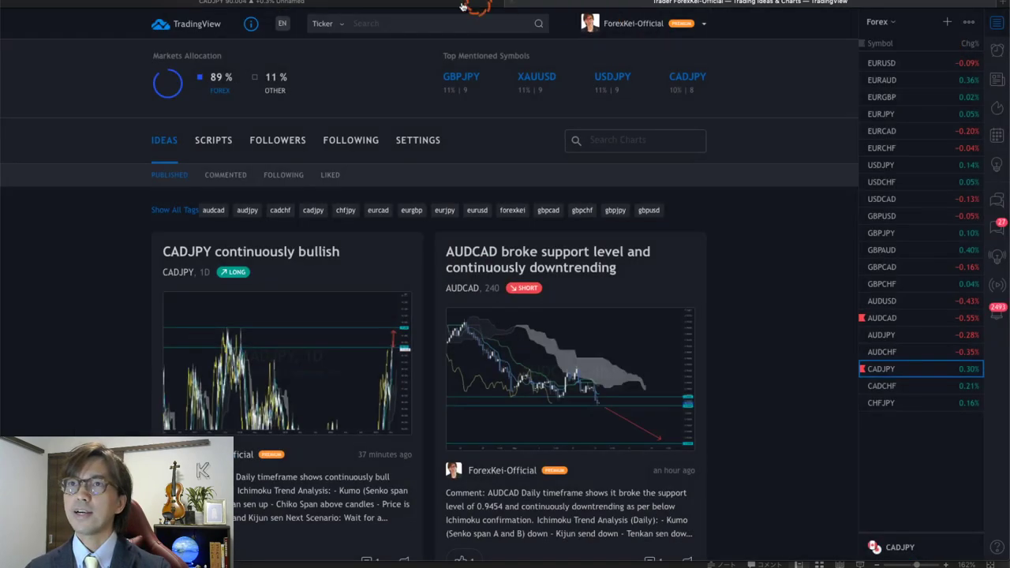
Switch back to the CADJPY daily chart and handwrite "A" above the cloud's upper line and "2" and "B" below its lower line.
click(401, 6)
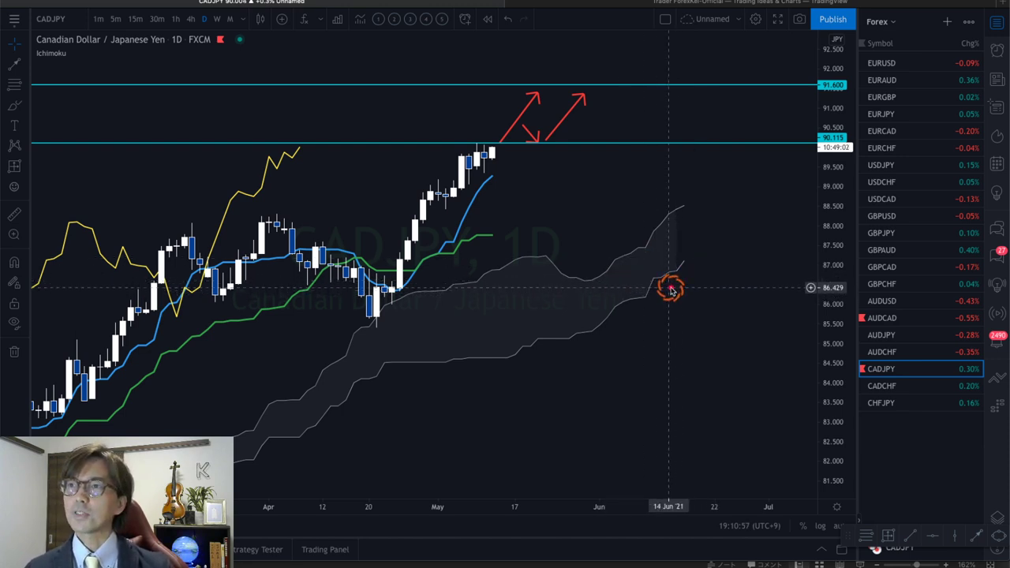
mouse_move(670, 287)
mouse_down()
mouse_move(670, 308)
mouse_move(688, 297)
mouse_move(672, 341)
mouse_up()
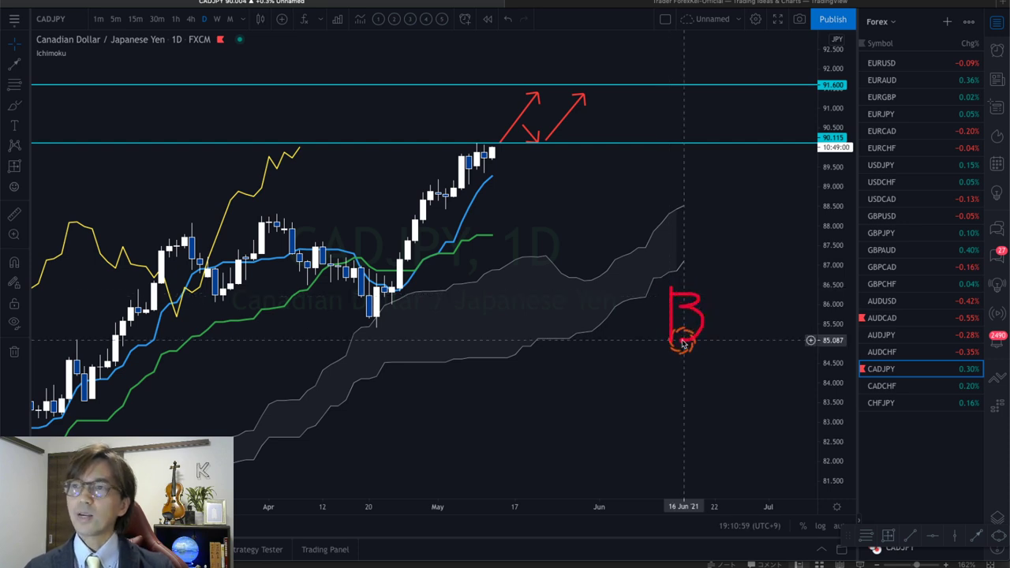
mouse_move(625, 206)
mouse_down()
mouse_move(635, 172)
mouse_move(644, 203)
mouse_move(642, 187)
mouse_up()
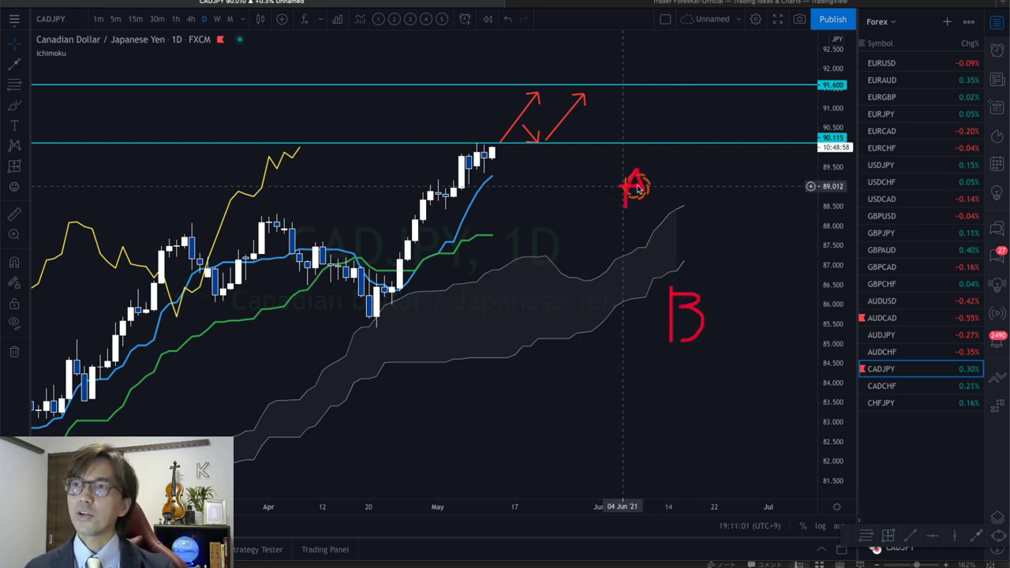
mouse_move(631, 334)
mouse_down()
mouse_move(649, 340)
mouse_move(651, 359)
mouse_up()
drag(652, 358, 654, 356)
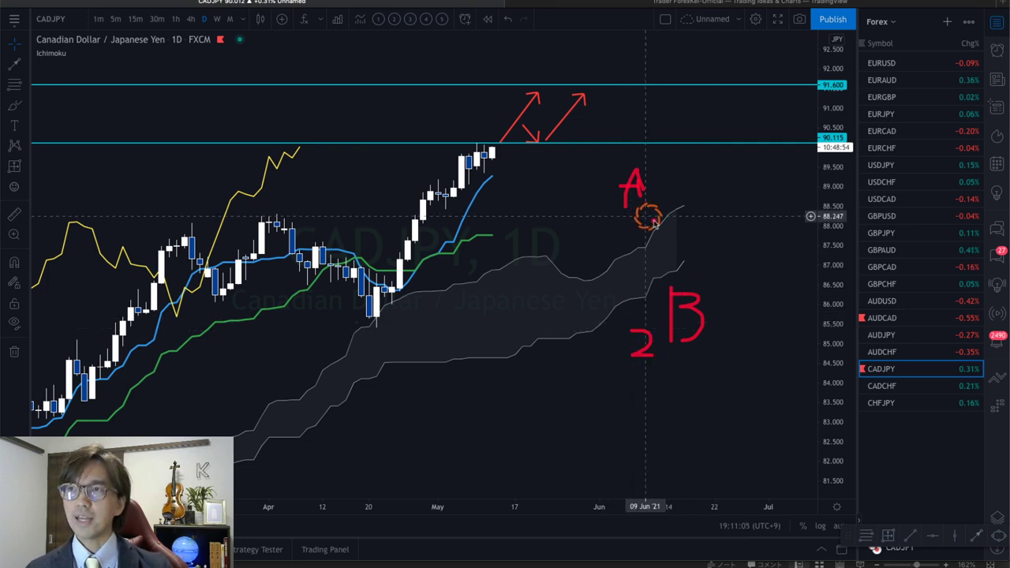
drag(604, 197, 602, 227)
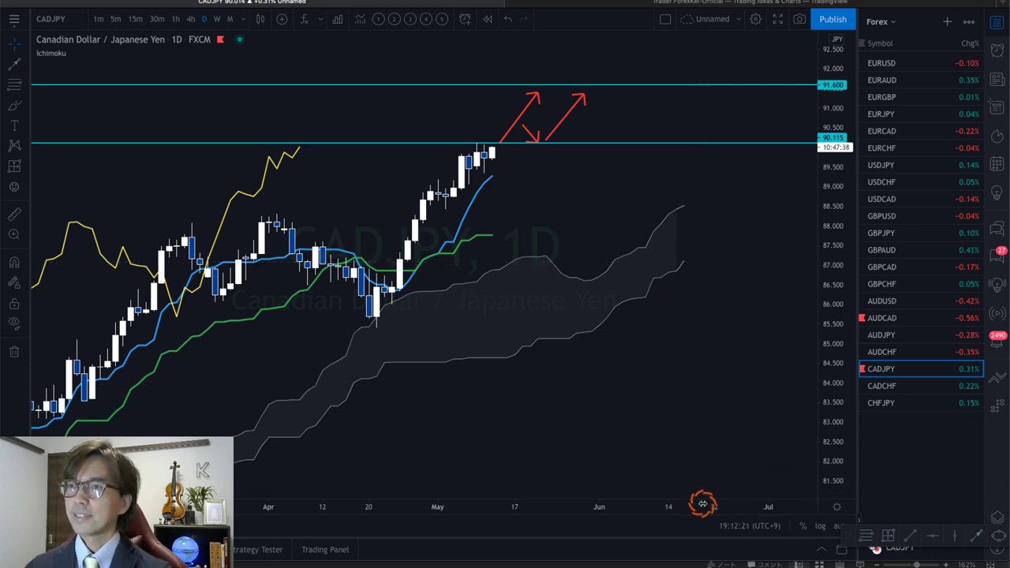
Frame the latest CADJPY daily candles with the forward cloud, and circle the leading ends of the cloud's lower and upper lines.
drag(702, 504, 647, 493)
drag(834, 399, 773, 340)
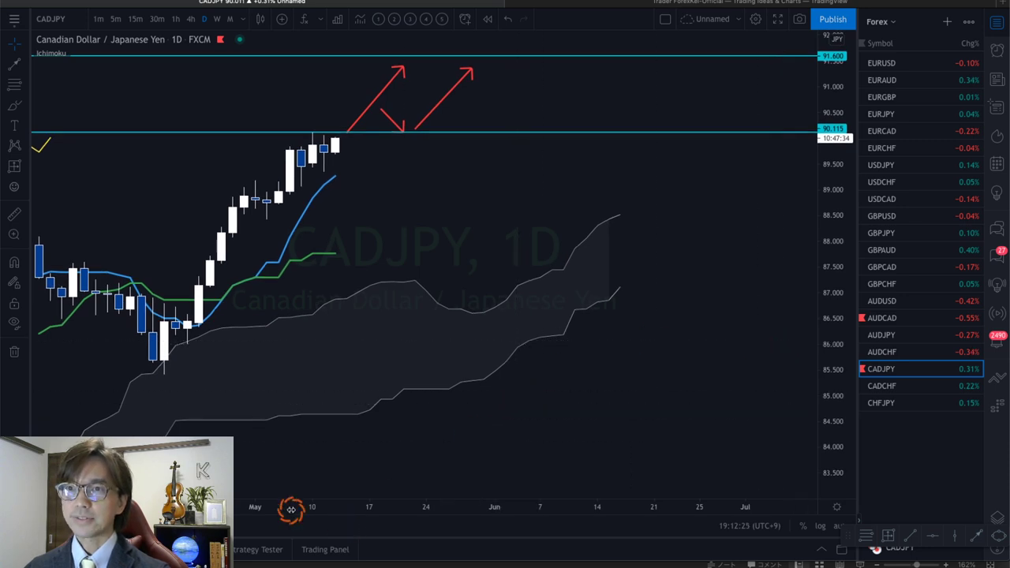
drag(291, 509, 484, 455)
drag(654, 311, 669, 299)
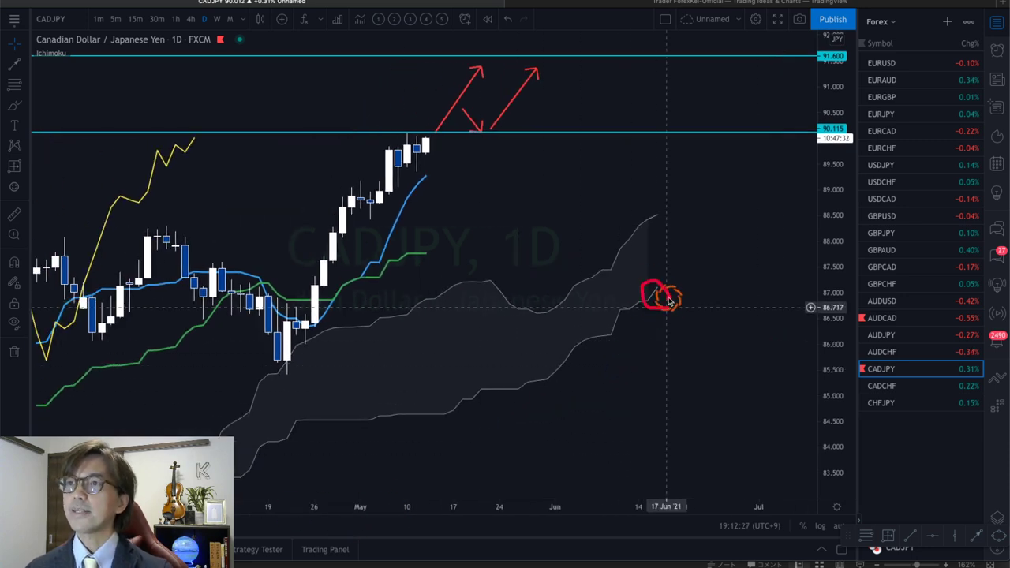
mouse_move(647, 230)
mouse_down()
mouse_move(676, 219)
mouse_move(649, 234)
mouse_up()
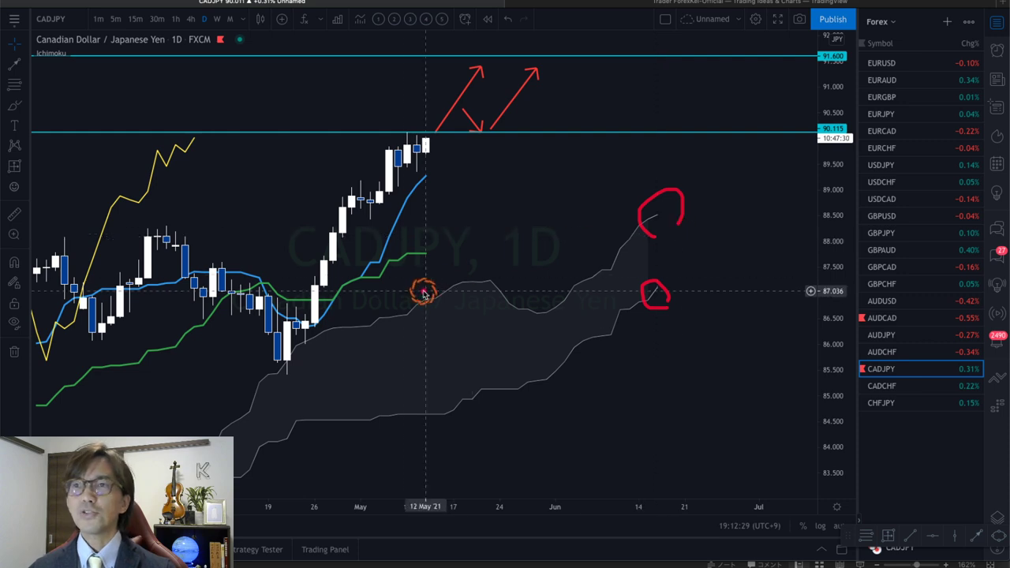
Draw a flat arrow under the green line, a rising arrow along the blue line, and a circle around the yellow line's end.
mouse_move(383, 273)
mouse_down()
mouse_move(437, 276)
mouse_move(430, 286)
mouse_up()
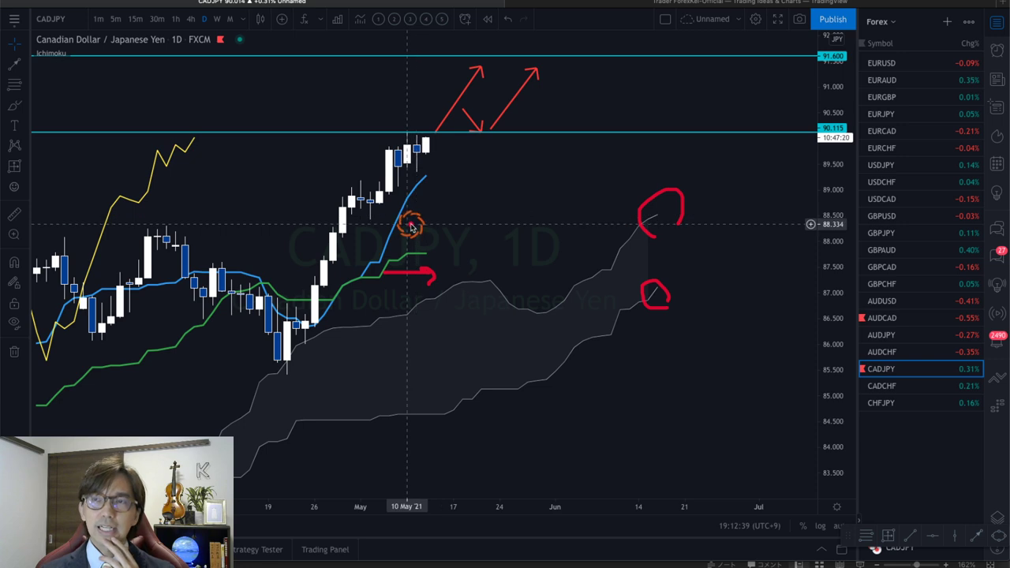
mouse_move(410, 227)
mouse_down()
mouse_move(439, 181)
mouse_move(444, 199)
mouse_up()
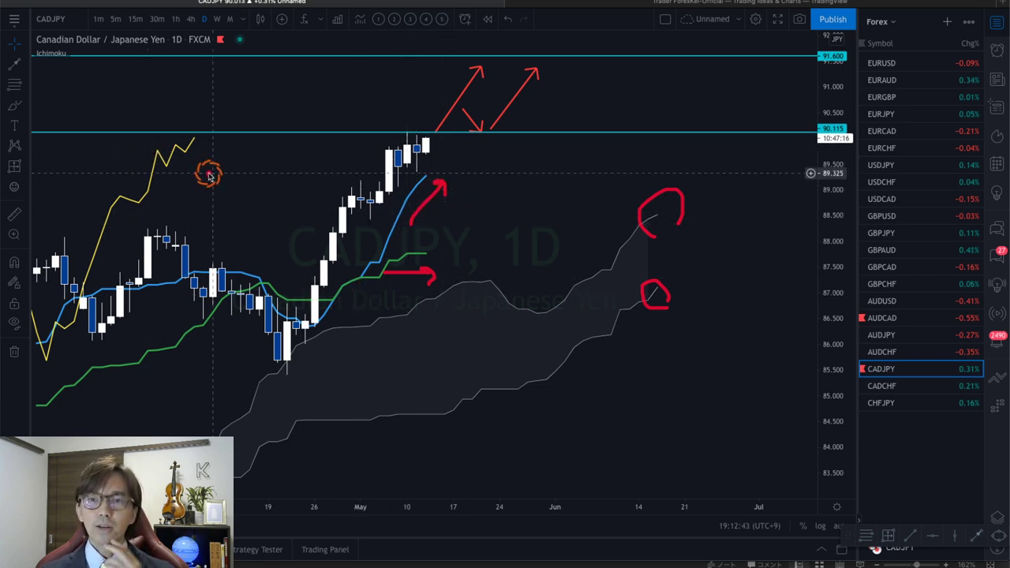
mouse_move(208, 174)
mouse_down()
mouse_move(175, 103)
mouse_move(200, 154)
mouse_up()
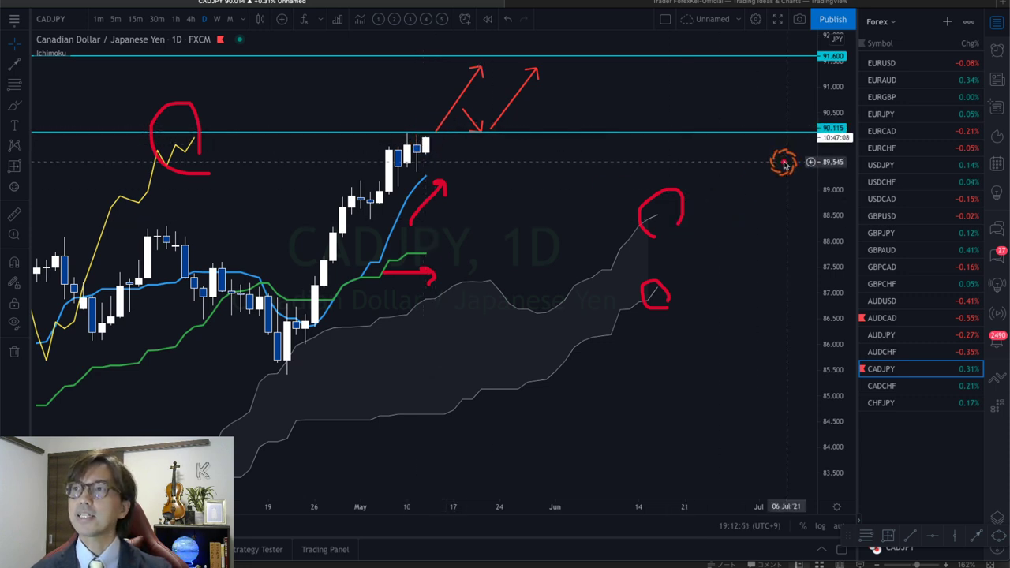
Point a freehand arrow at the 90.115 level's price label, and clear all freehand marks from the daily chart.
mouse_move(777, 82)
mouse_down()
mouse_move(812, 111)
mouse_move(808, 103)
mouse_up()
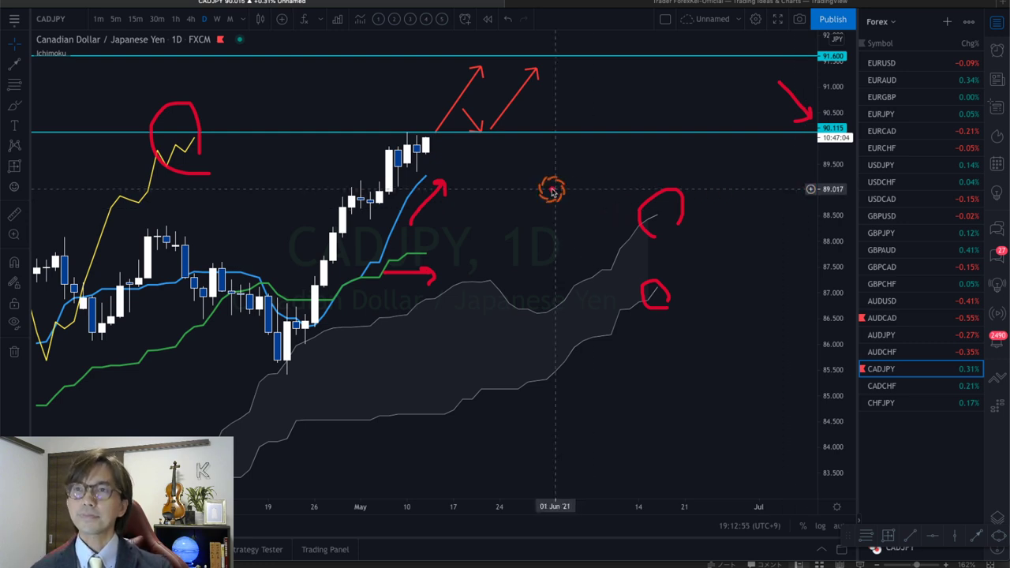
key(Escape)
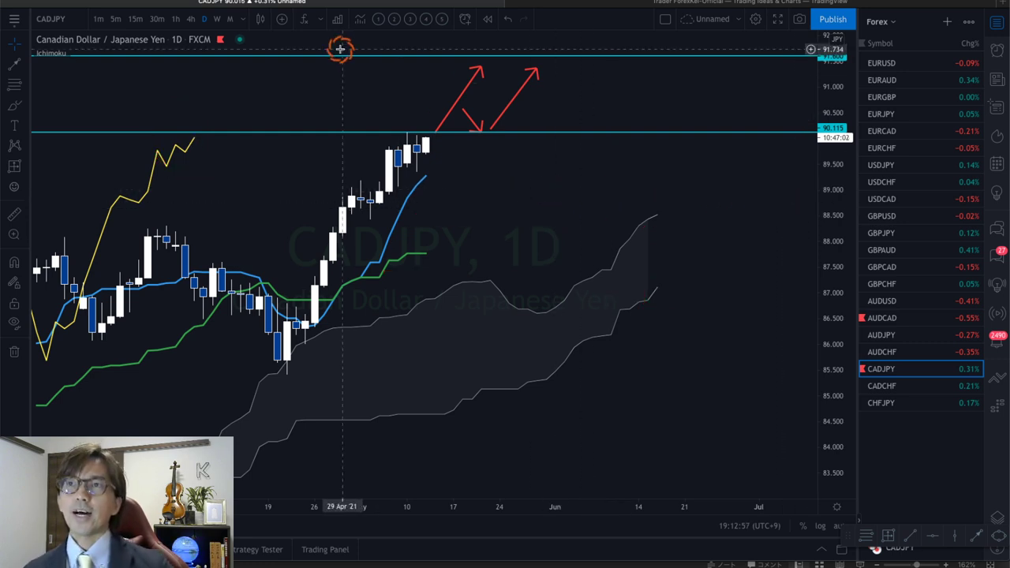
drag(470, 119, 480, 130)
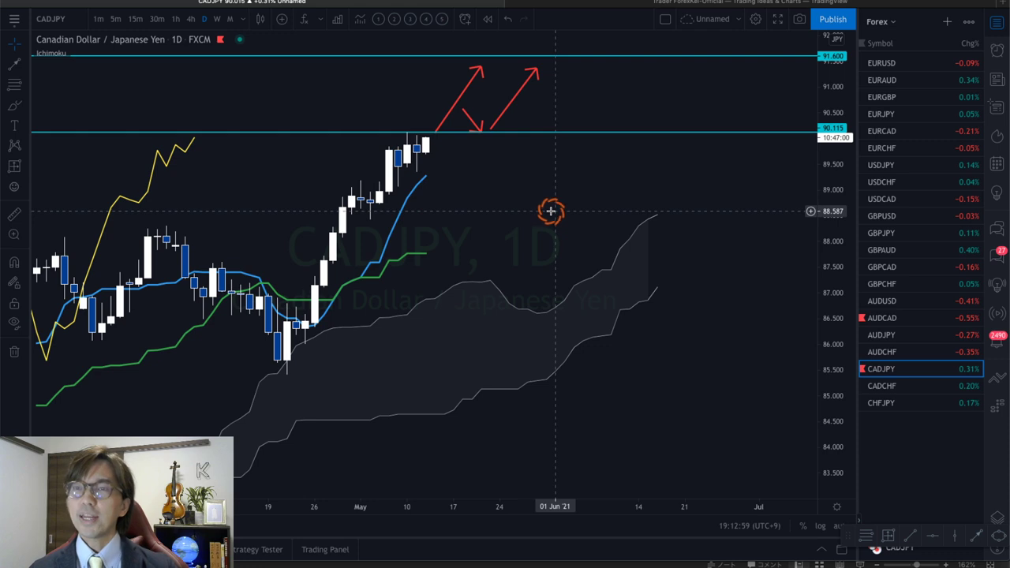
Switch CADJPY to the 4-hour timeframe with automatic price scaling, and frame the candles, the 90.115 level and the full forward cloud.
click(194, 18)
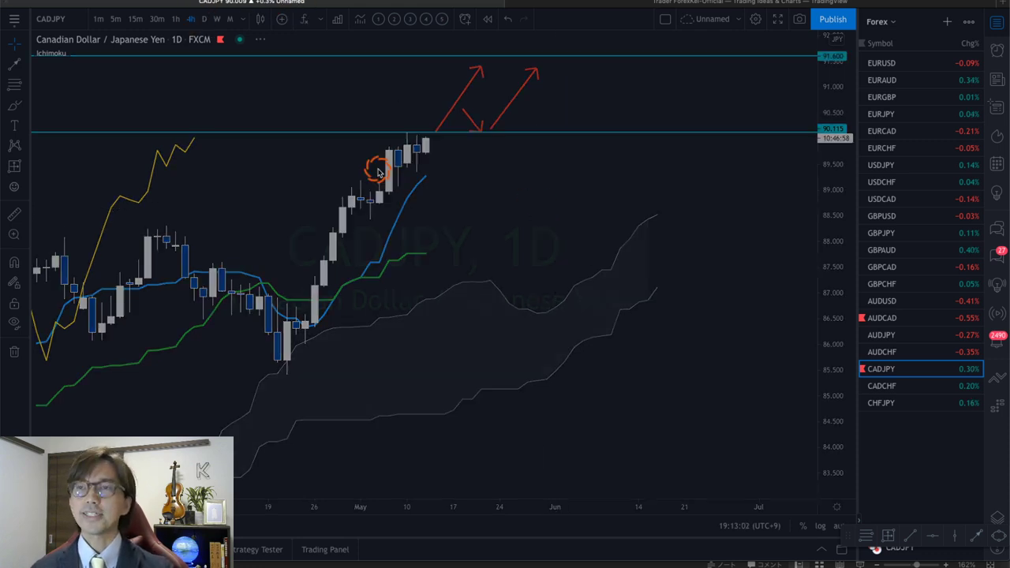
click(841, 524)
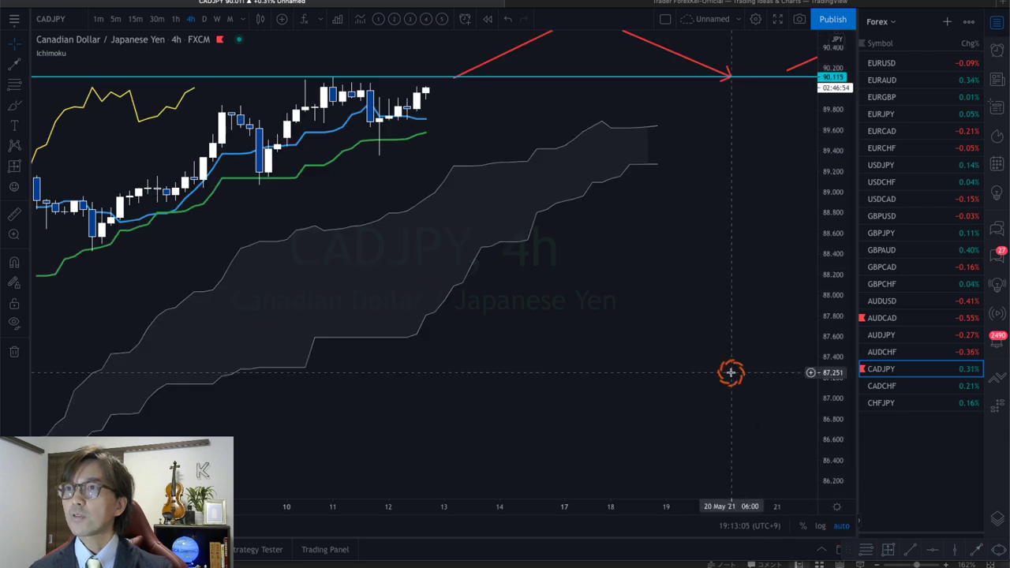
drag(811, 299, 698, 307)
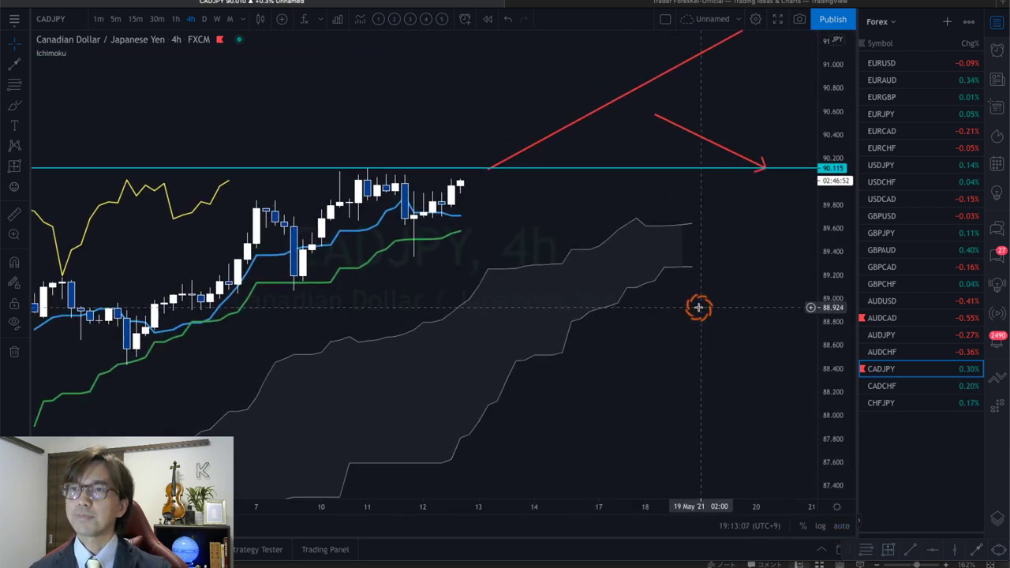
drag(327, 505, 553, 366)
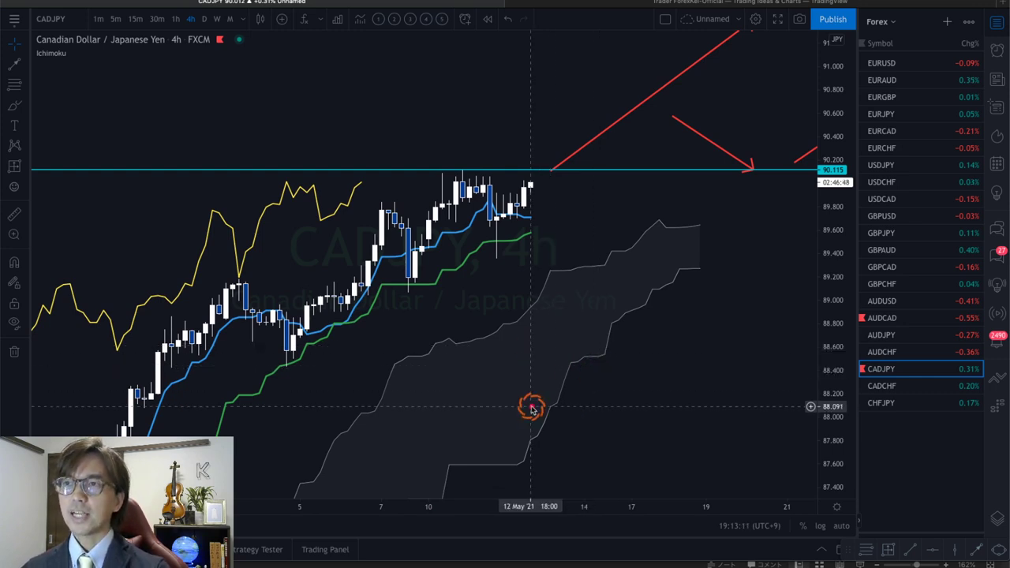
Draw a long rising arrow through the 4-hour cloud, a short flat arrow beneath its lower edge, and a circle at its upper edge's end.
mouse_move(417, 456)
mouse_down()
mouse_move(624, 264)
mouse_move(655, 255)
mouse_up()
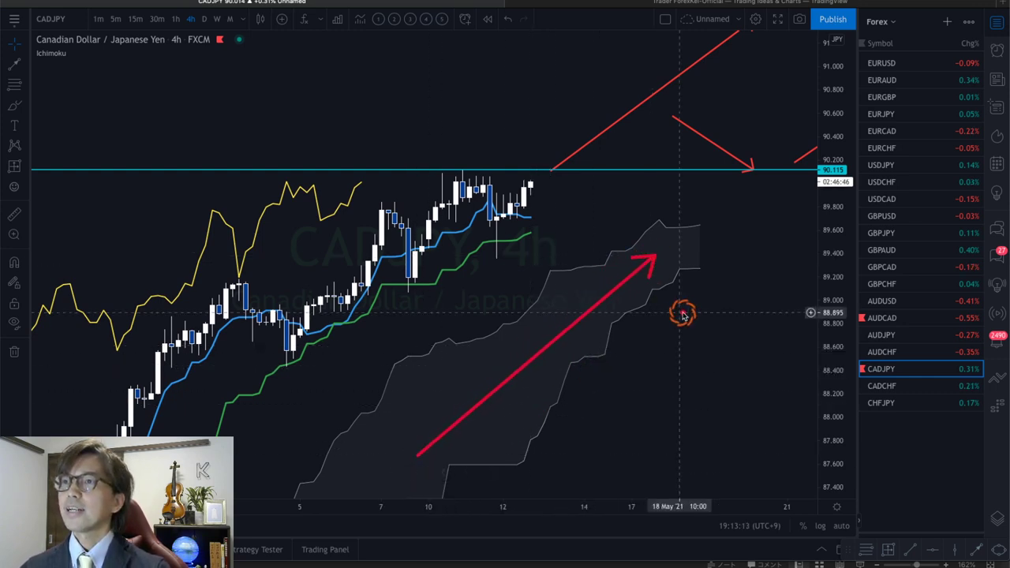
drag(665, 304, 696, 304)
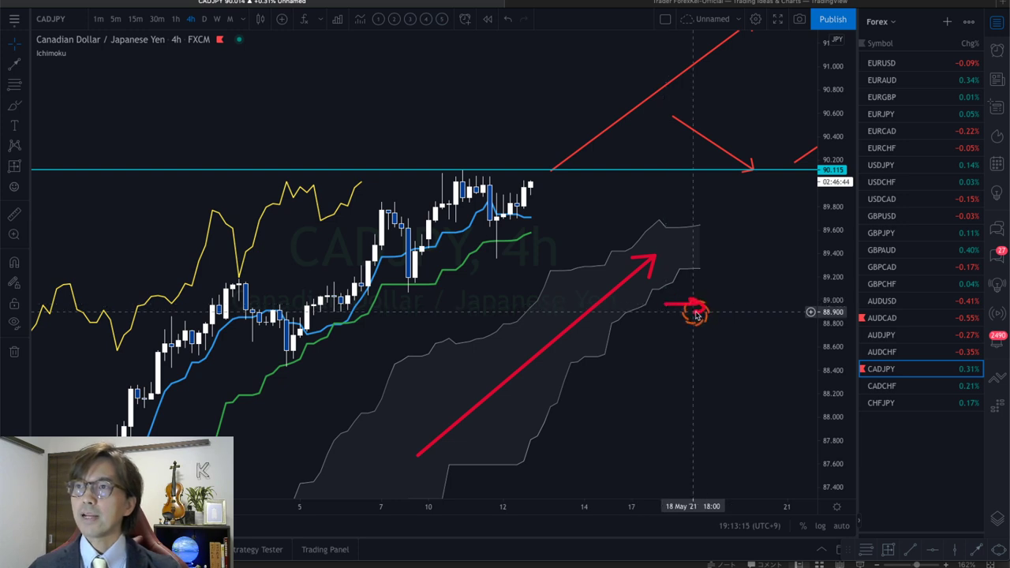
mouse_move(705, 241)
mouse_down()
mouse_move(690, 228)
mouse_move(705, 224)
mouse_move(702, 241)
mouse_up()
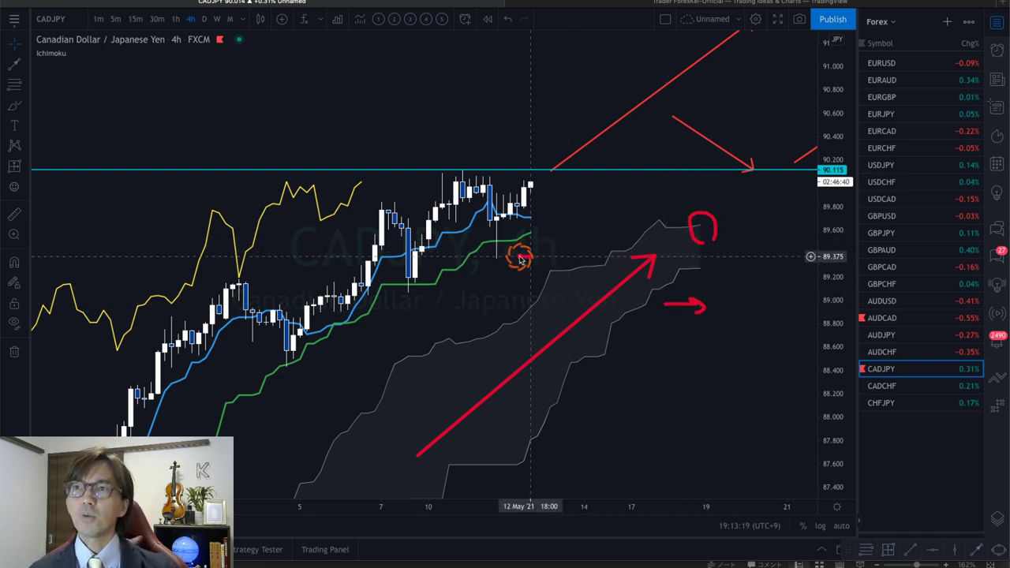
Circle the ends of the green and yellow lines, sketch an upward breakout arrow from the latest candle through 90.115, and clear the freehand marks.
mouse_move(520, 259)
mouse_down()
mouse_move(532, 221)
mouse_move(541, 264)
mouse_up()
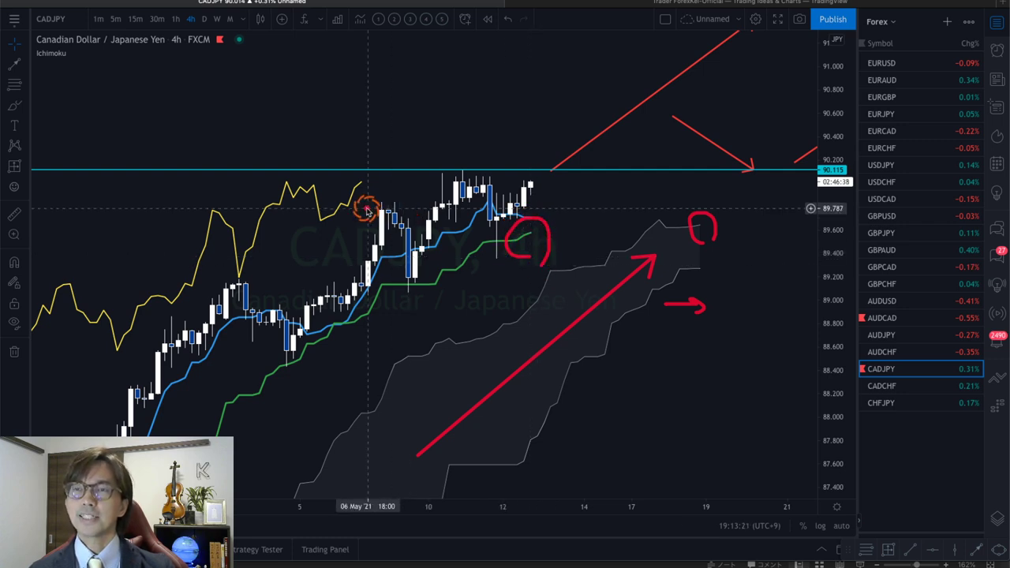
mouse_move(367, 209)
mouse_down()
mouse_move(341, 160)
mouse_move(380, 205)
mouse_up()
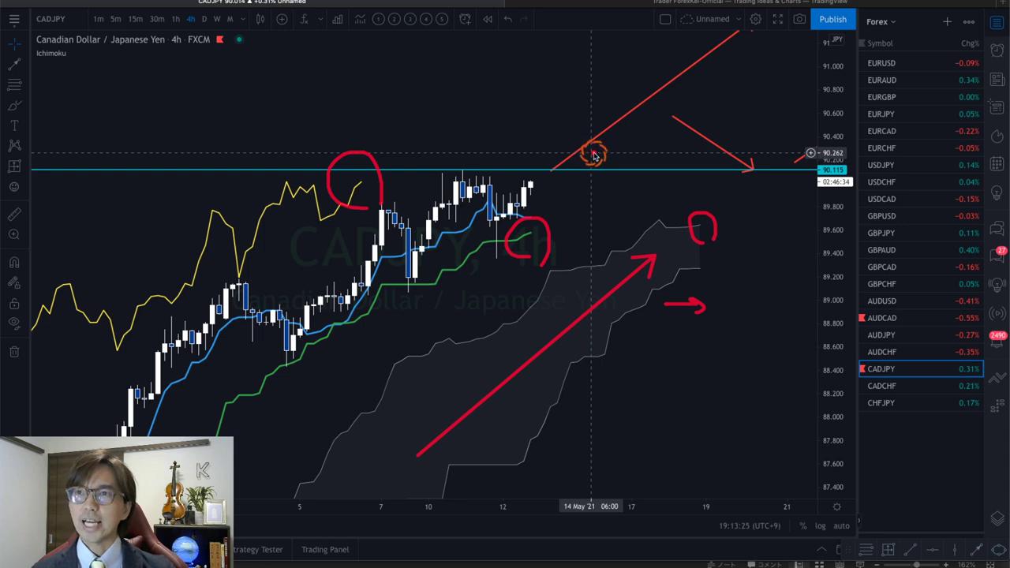
mouse_move(532, 189)
mouse_down()
mouse_move(523, 198)
mouse_move(552, 124)
mouse_move(579, 145)
mouse_up()
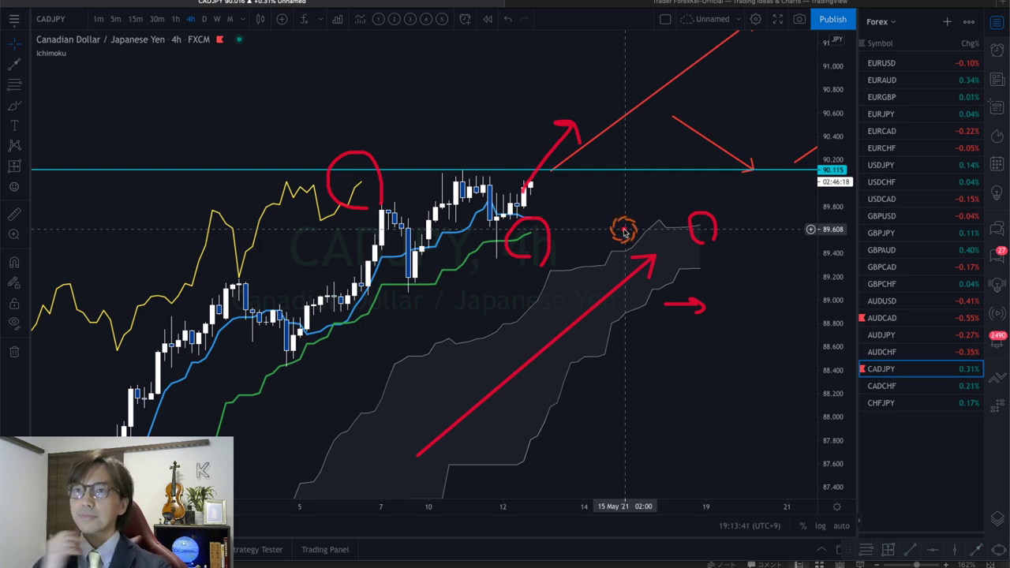
key(Escape)
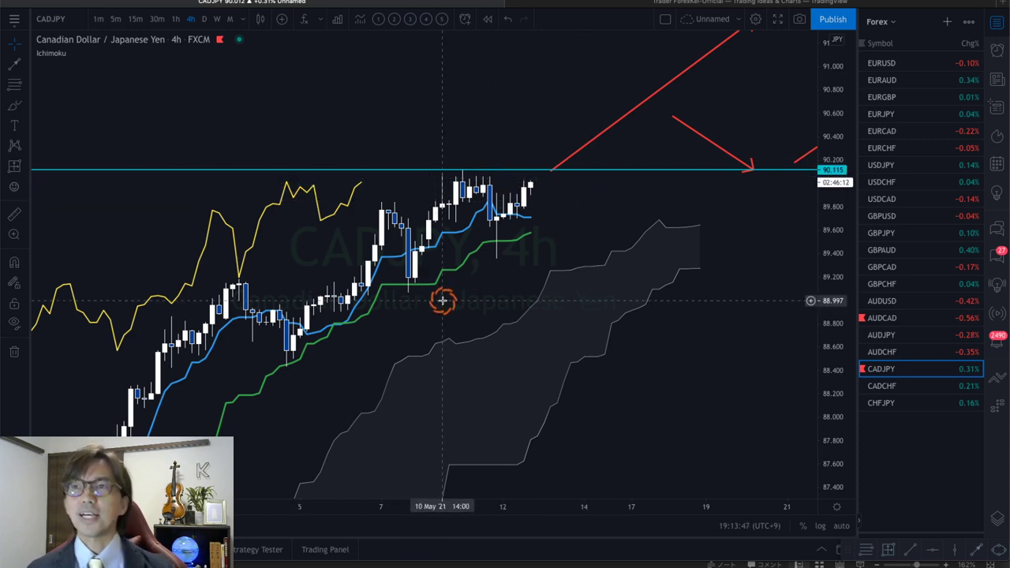
Draw a horizontal trend line along the recent highs at about 90.112, starting 05 May 18:00 and spanning about 39 bars.
click(23, 69)
click(59, 68)
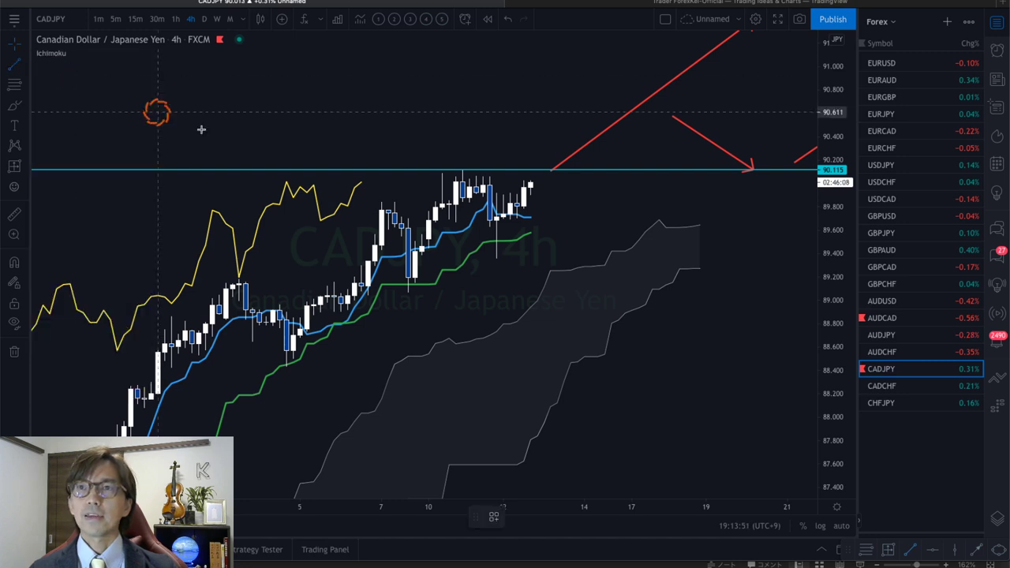
click(327, 171)
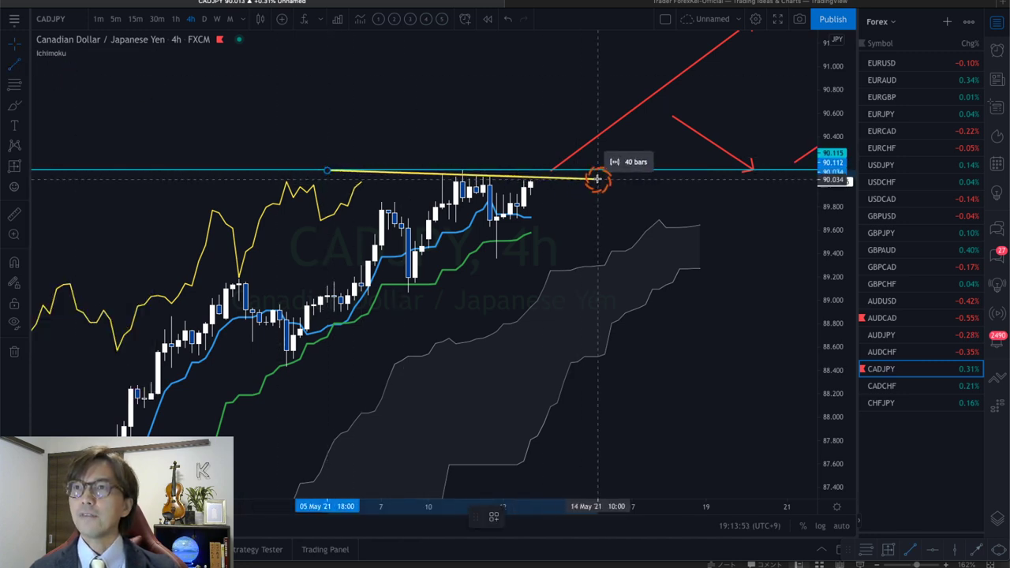
click(590, 170)
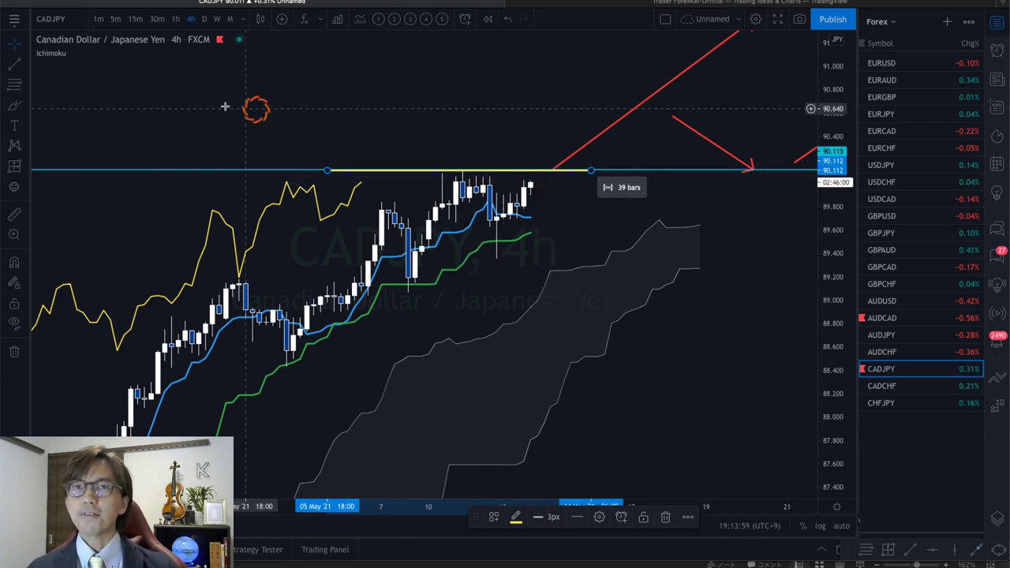
Draw a rising trend line under the lows from about 88.377 on 04 May 10:00 to about 90.063, spanning about 51 bars.
click(14, 63)
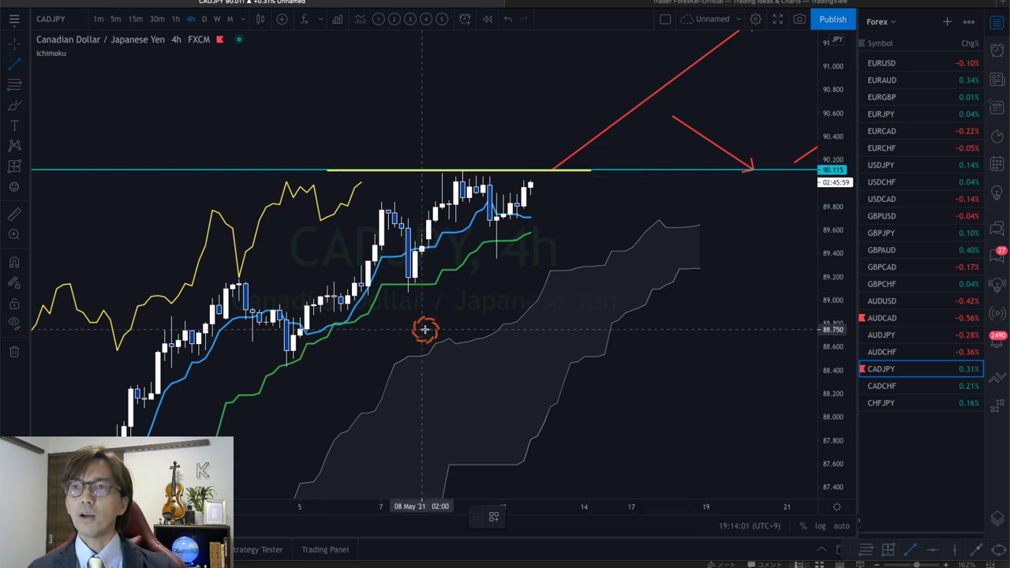
click(271, 372)
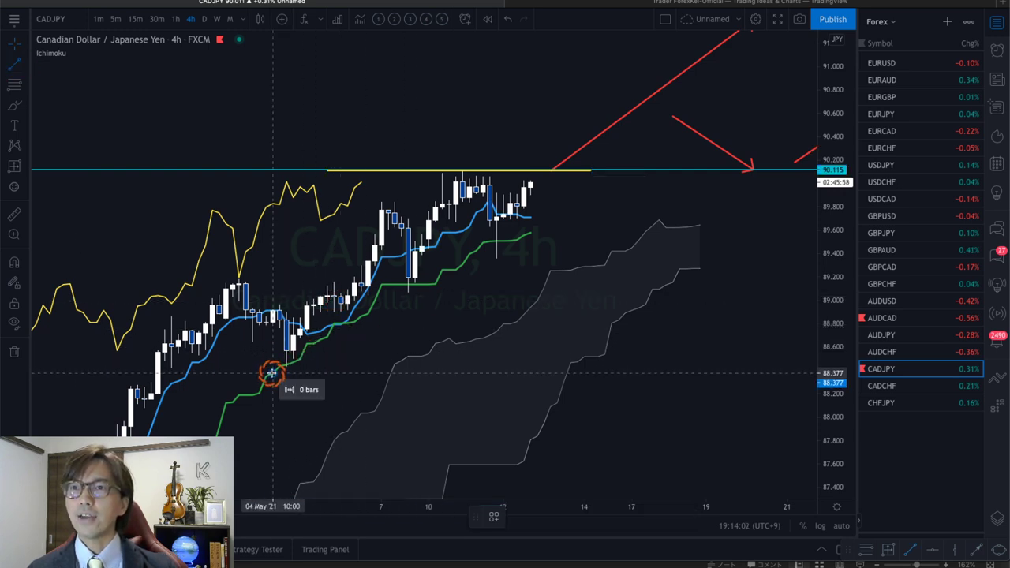
click(615, 175)
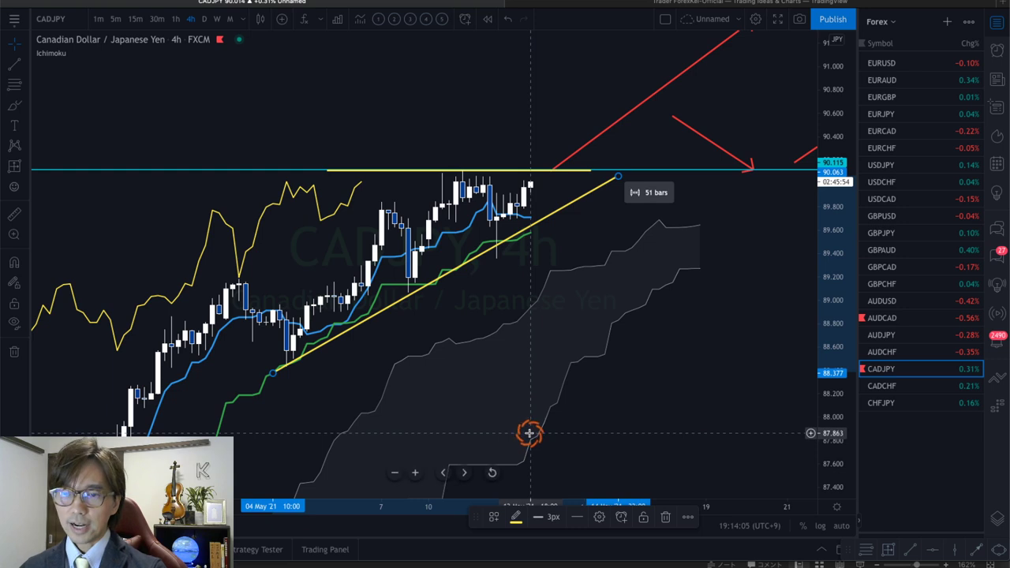
Mark the three candle lows touching the rising trend line with freehand arrows.
click(414, 455)
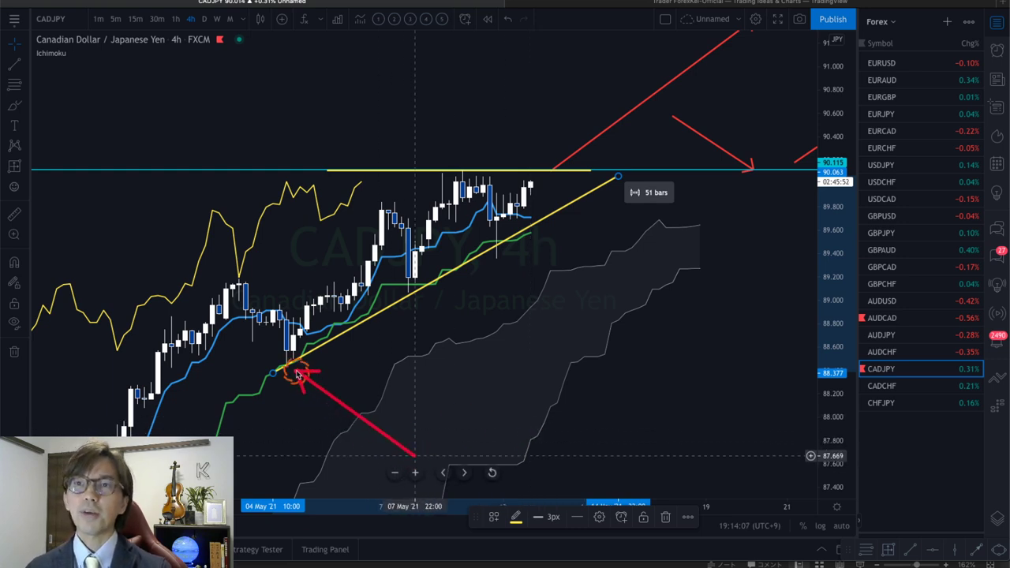
click(298, 372)
click(483, 404)
click(423, 300)
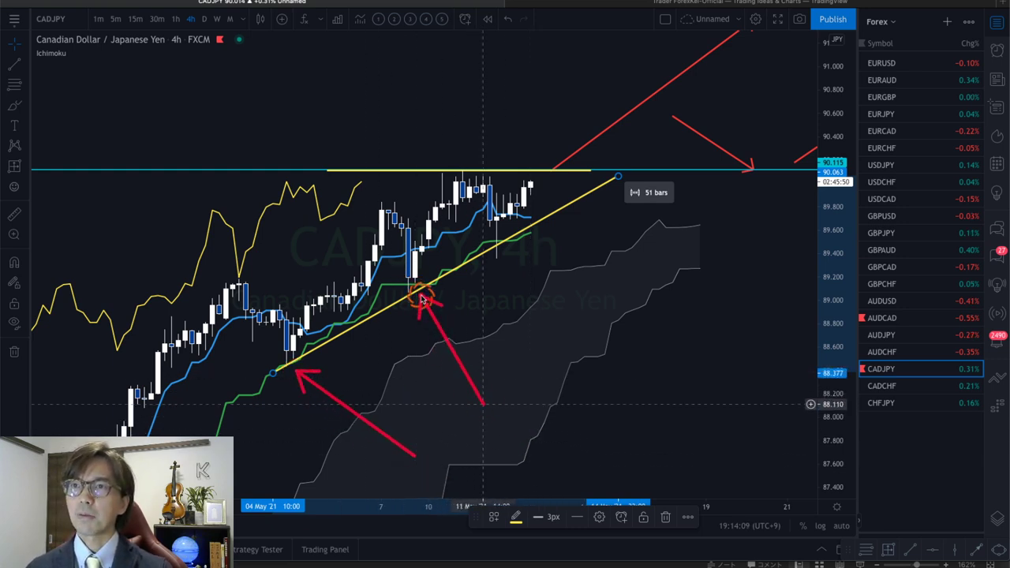
click(623, 359)
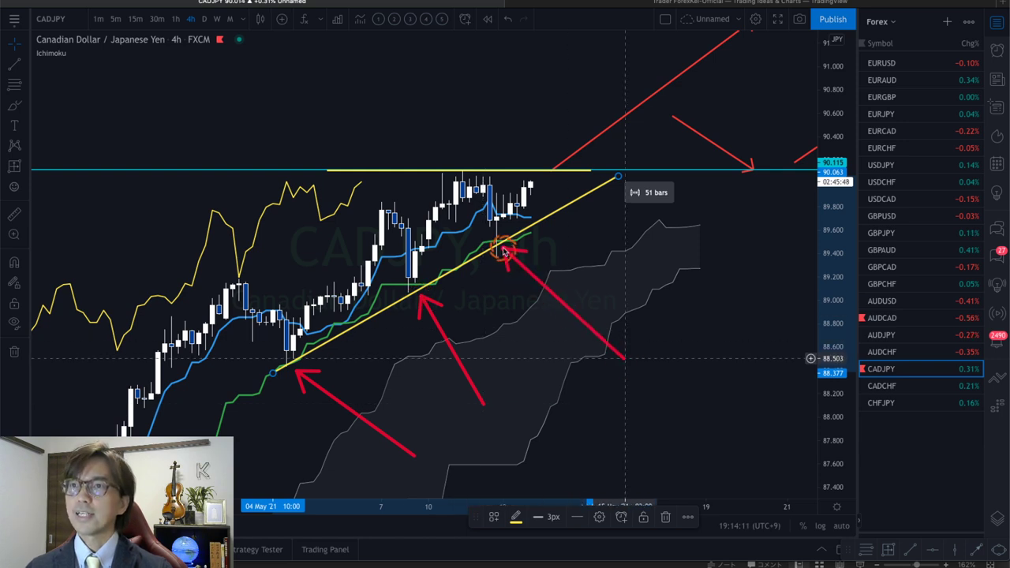
click(505, 249)
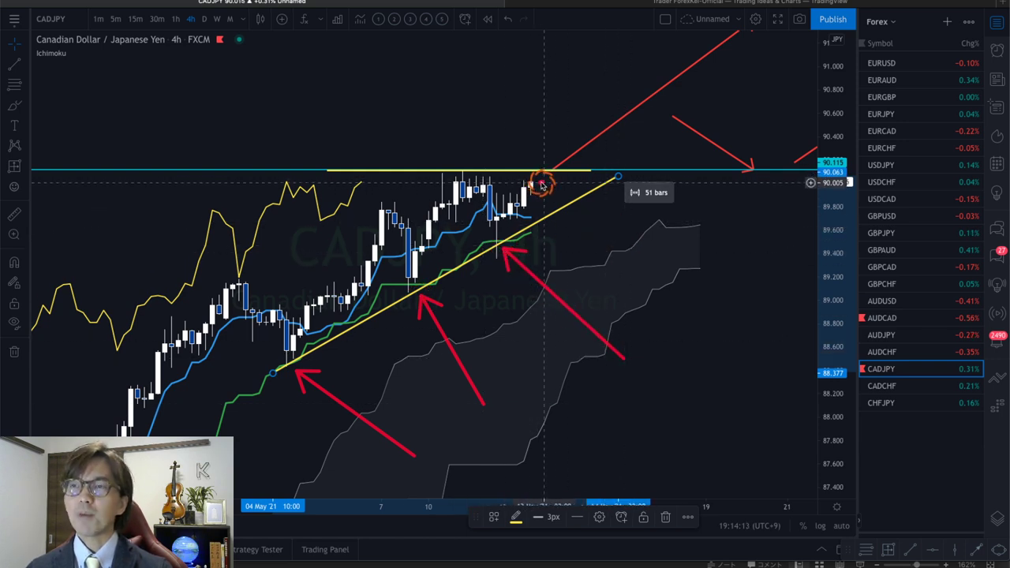
Sketch a pullback arrow to the rising trend line, a breakout arrow above 90.115 and a retest arrow, and clear the freehand marks.
click(537, 157)
click(552, 201)
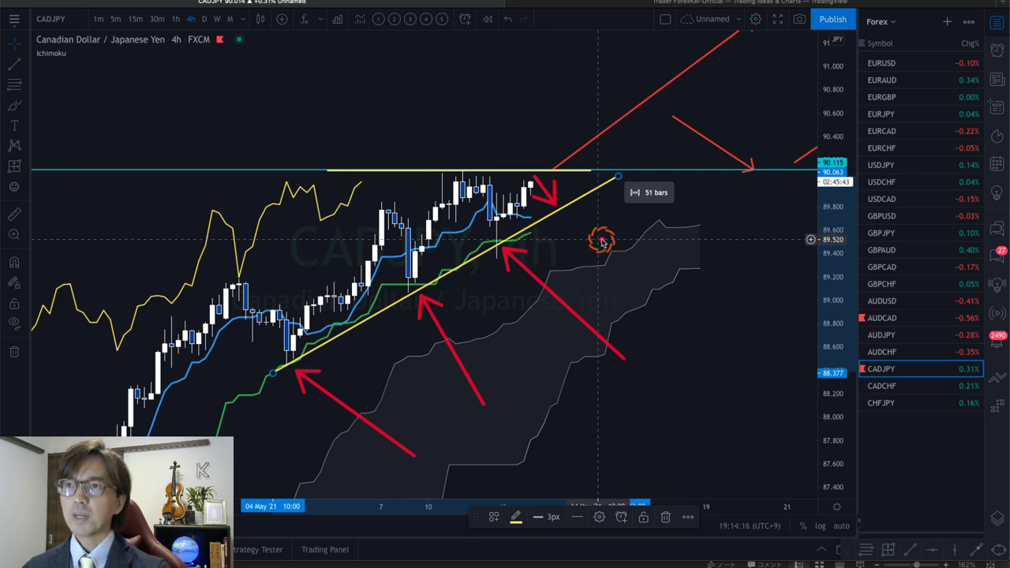
click(527, 233)
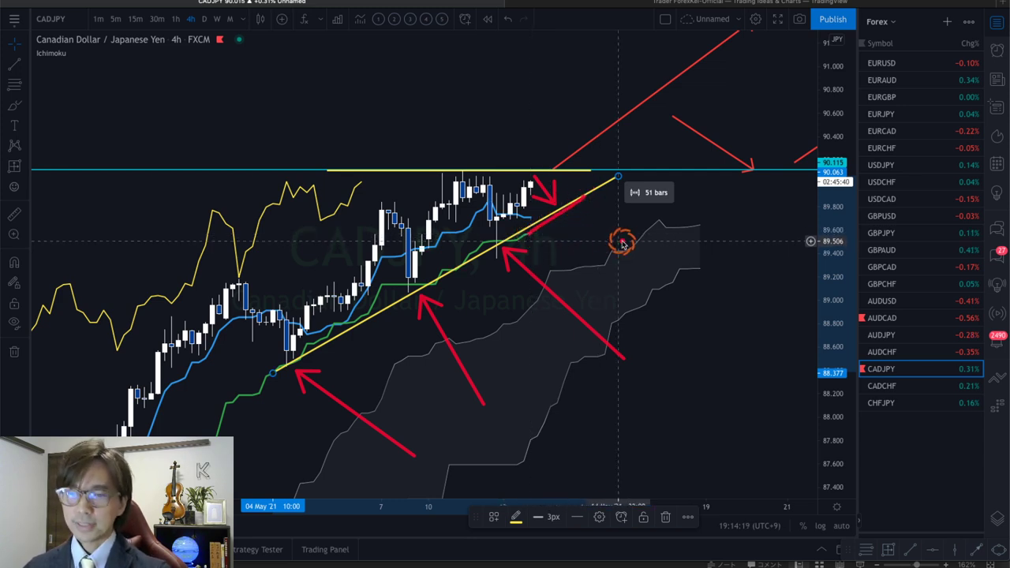
click(620, 117)
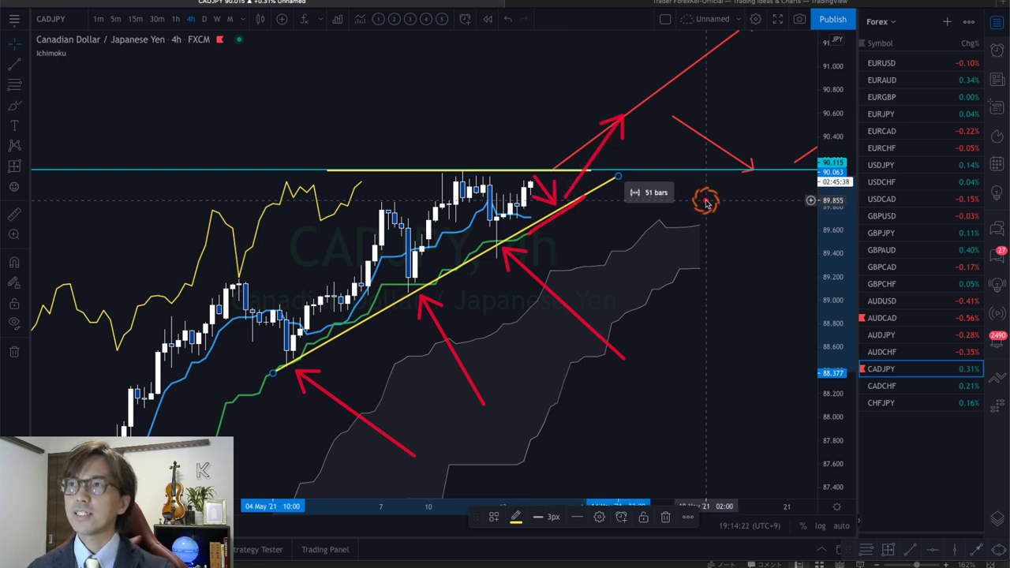
click(773, 96)
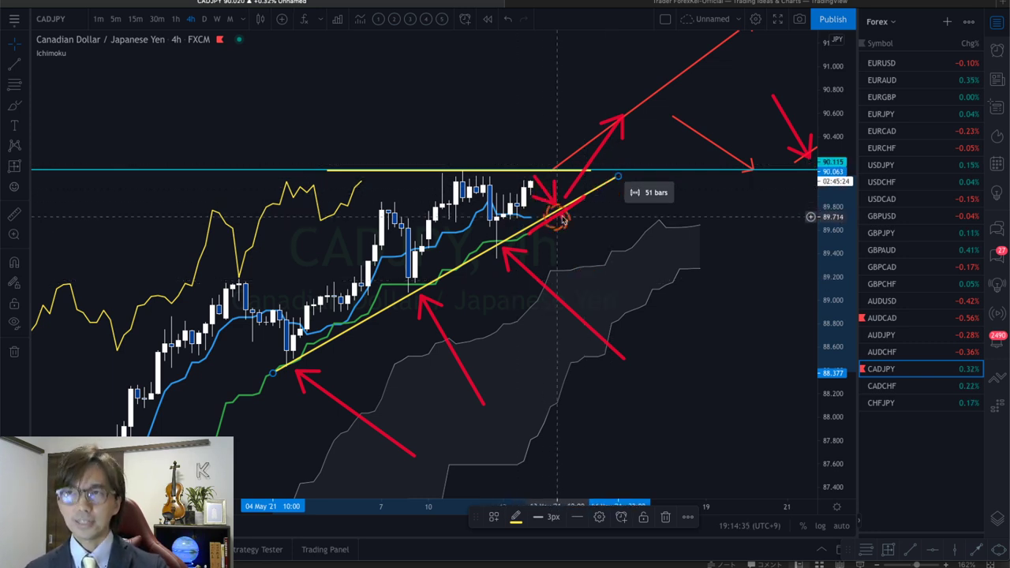
click(636, 232)
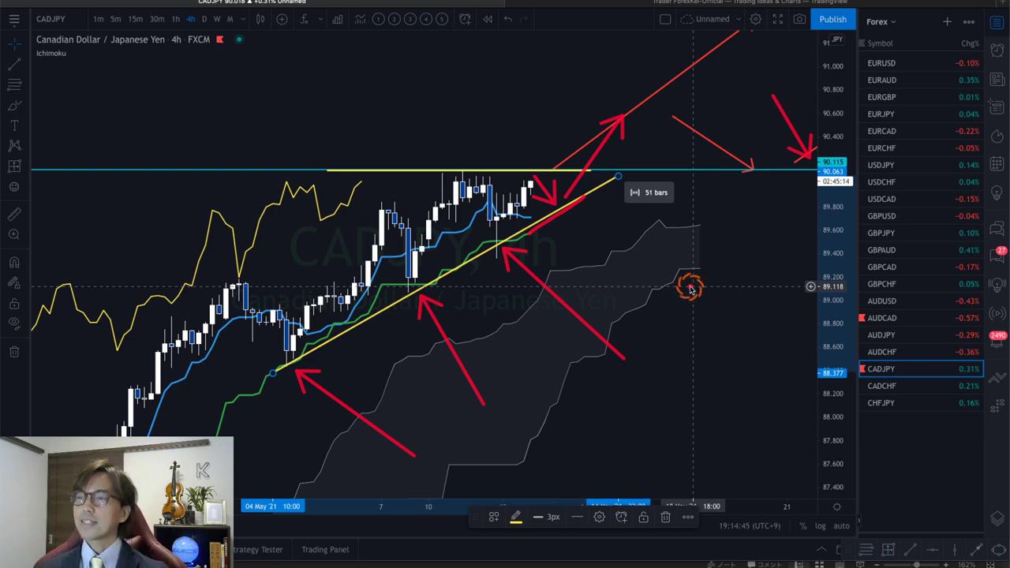
key(Escape)
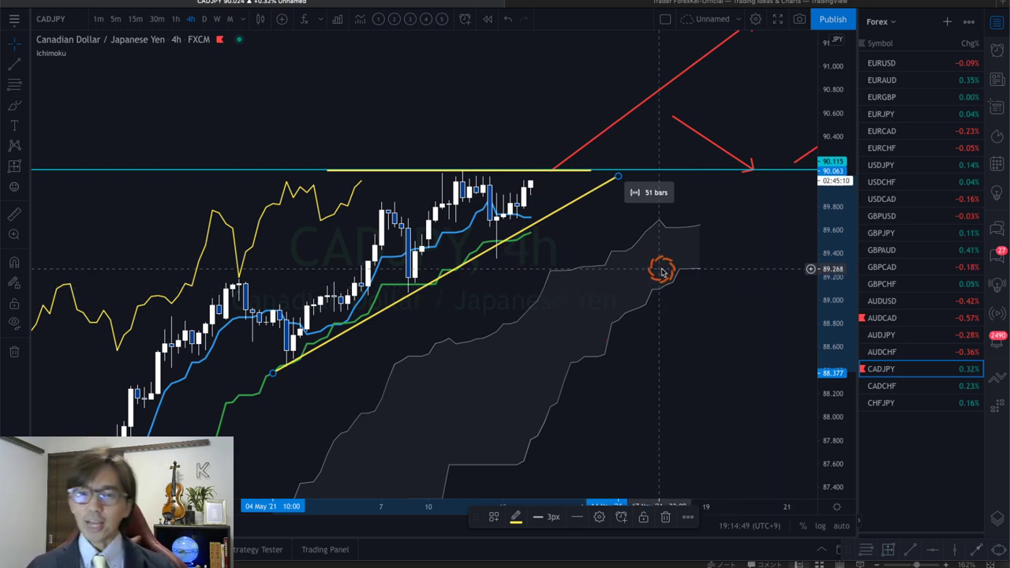
Switch the CADJPY chart to the 1-hour timeframe and enlarge the recent candles between 90.115 and the rising trend line.
click(175, 19)
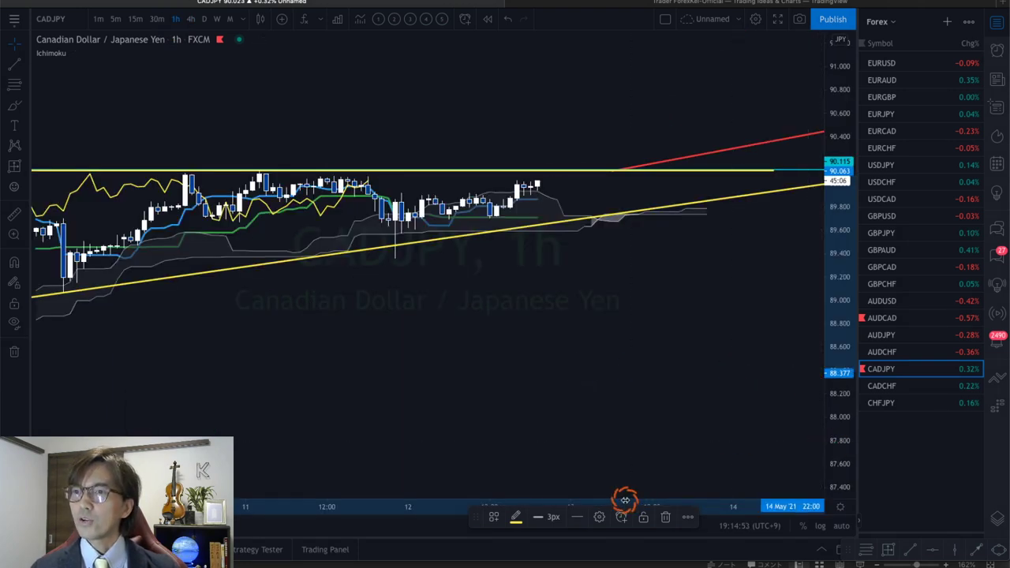
drag(350, 505, 552, 509)
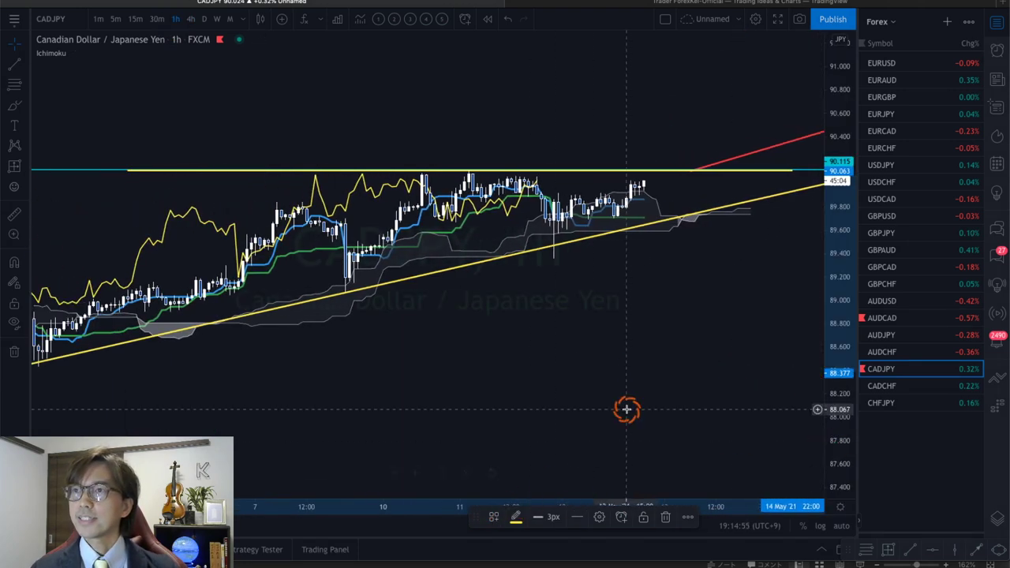
drag(838, 443, 847, 322)
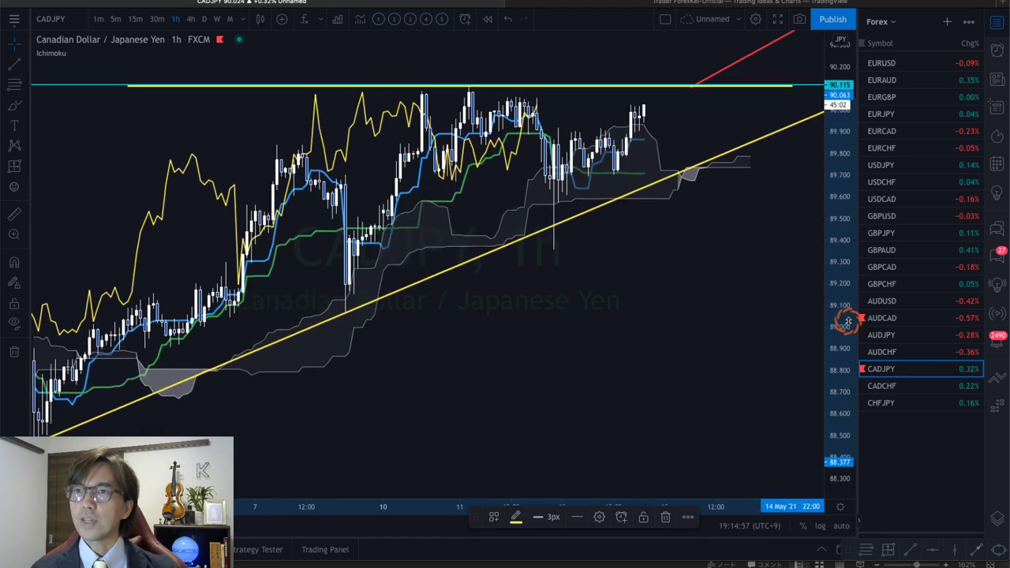
drag(568, 342, 510, 419)
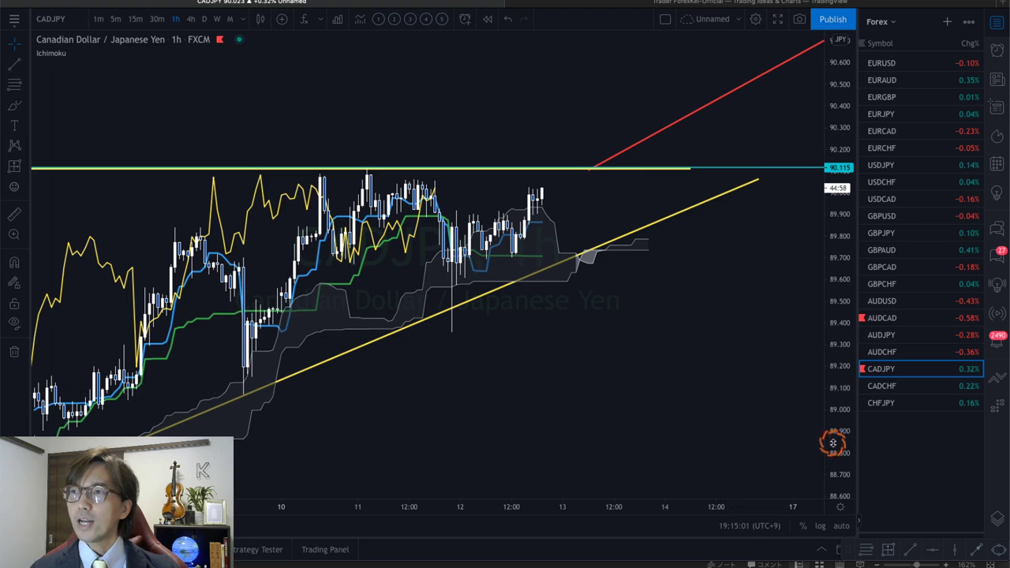
drag(832, 444, 839, 333)
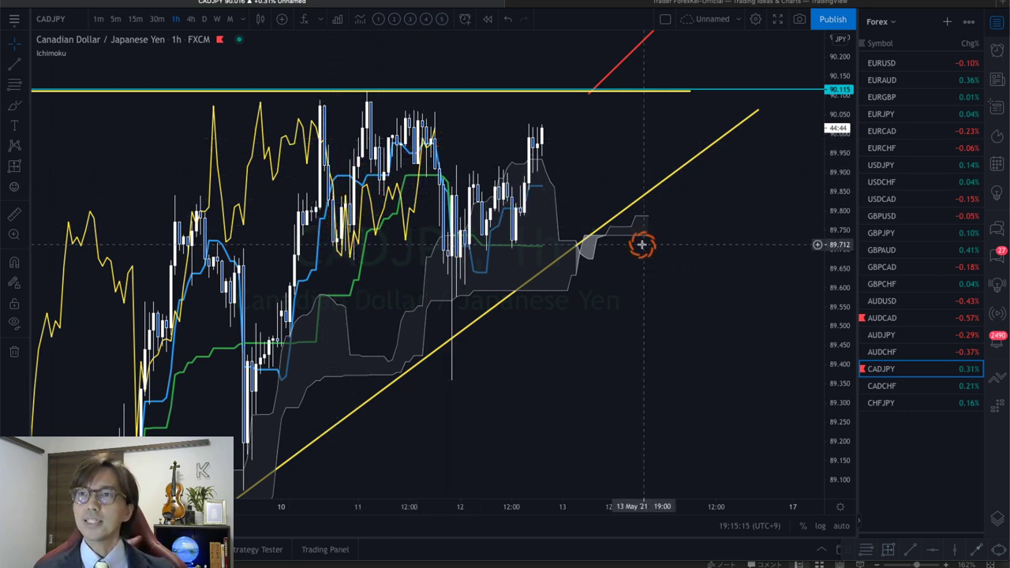
scroll(541, 496, up, 3)
scroll(475, 380, left, 3)
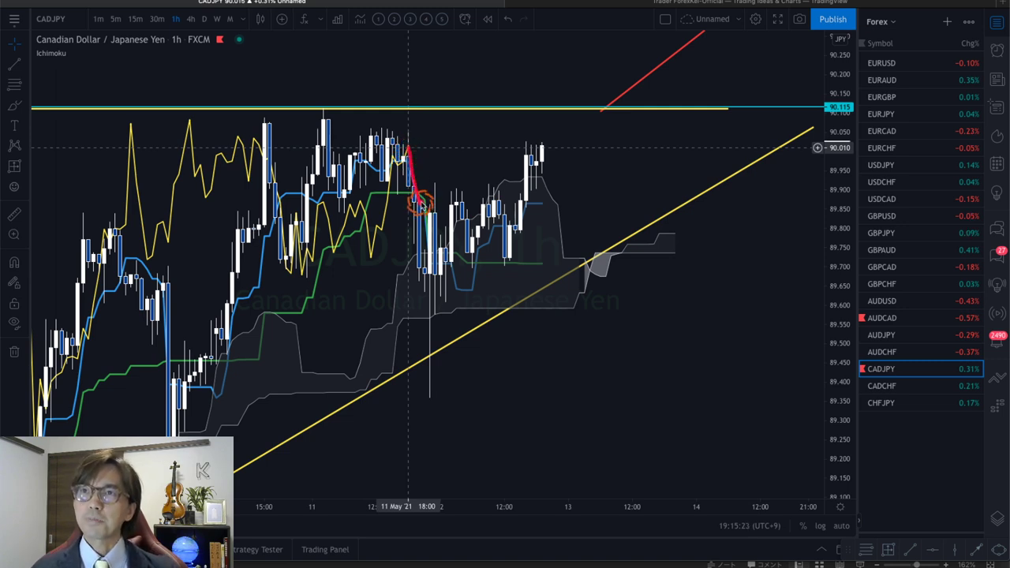
Sketch matching fall and rise arrows from the yellow line's end and the latest candle, add a pullback-and-rebound path off the trend line, and clear the marks.
drag(542, 150, 565, 198)
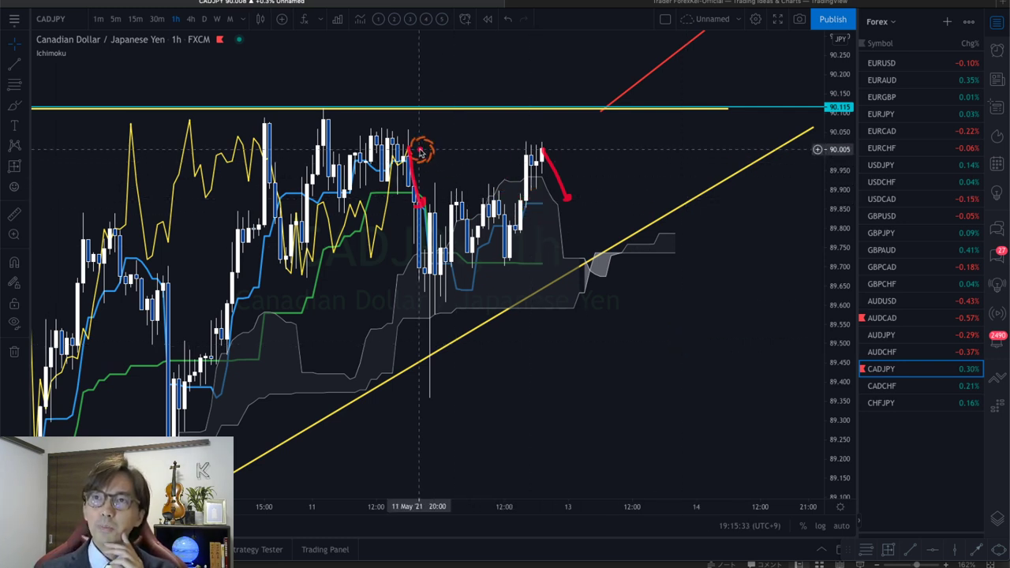
drag(428, 130, 430, 132)
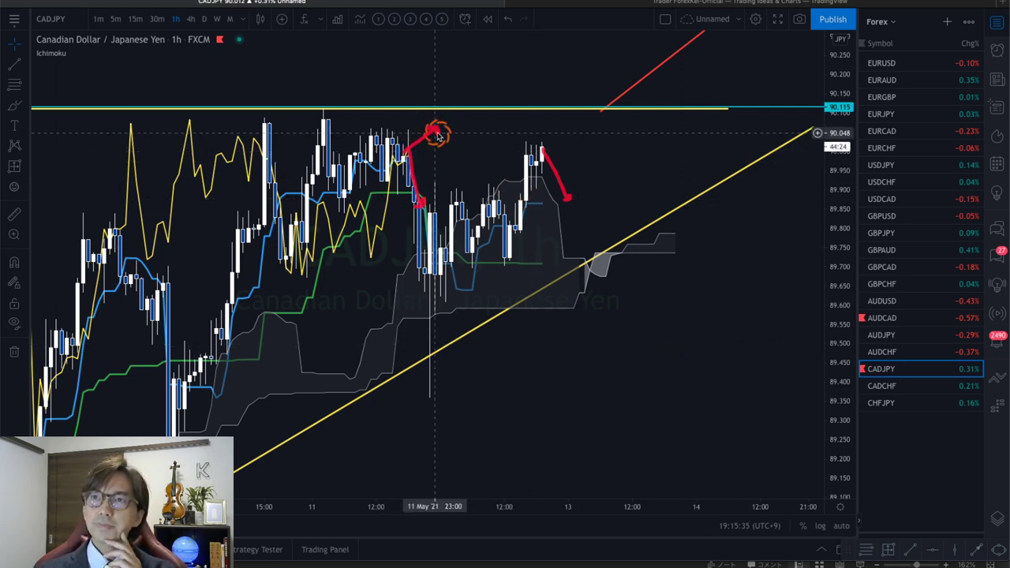
mouse_move(541, 146)
mouse_down()
mouse_move(552, 131)
mouse_move(576, 135)
mouse_move(557, 138)
mouse_move(608, 63)
mouse_move(623, 59)
mouse_up()
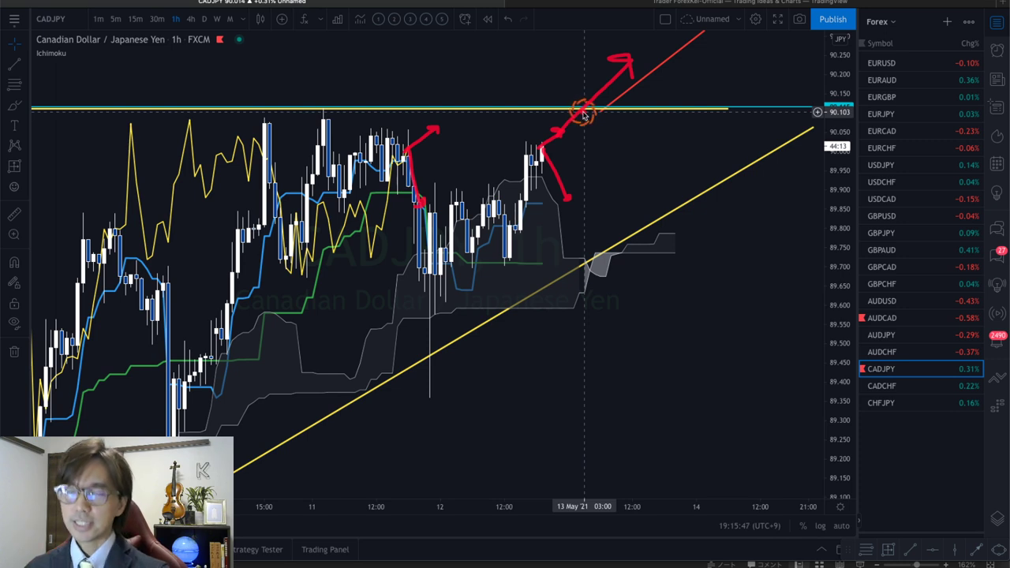
mouse_move(582, 114)
mouse_down()
mouse_move(654, 214)
mouse_move(666, 207)
mouse_up()
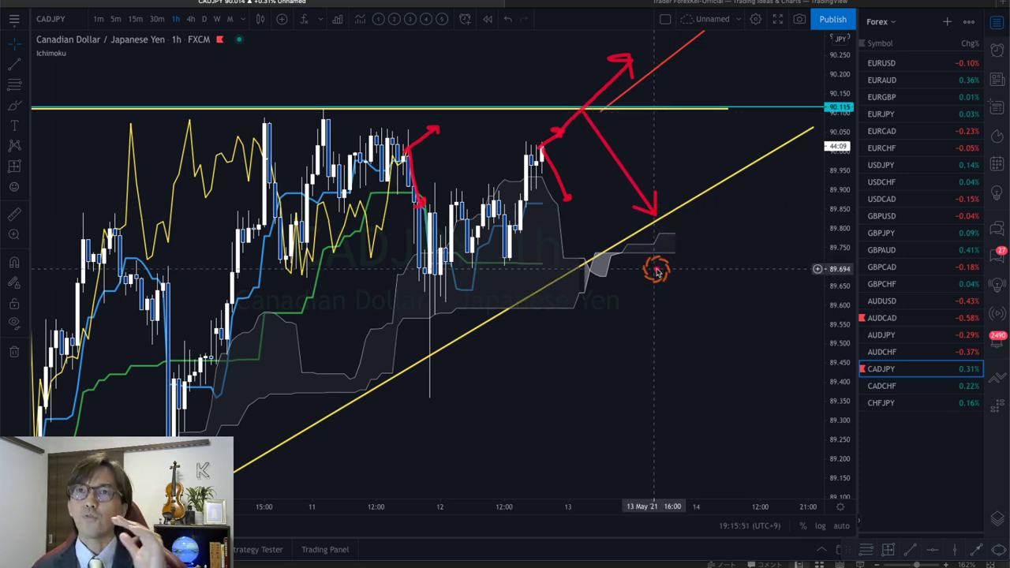
mouse_move(668, 209)
mouse_down()
mouse_move(684, 162)
mouse_move(775, 35)
mouse_up()
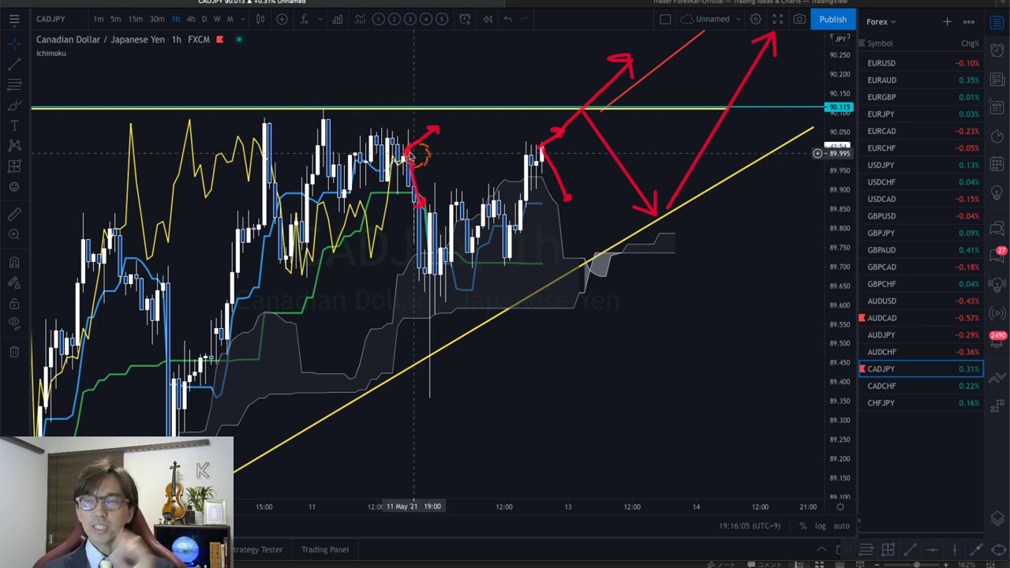
drag(426, 134, 436, 129)
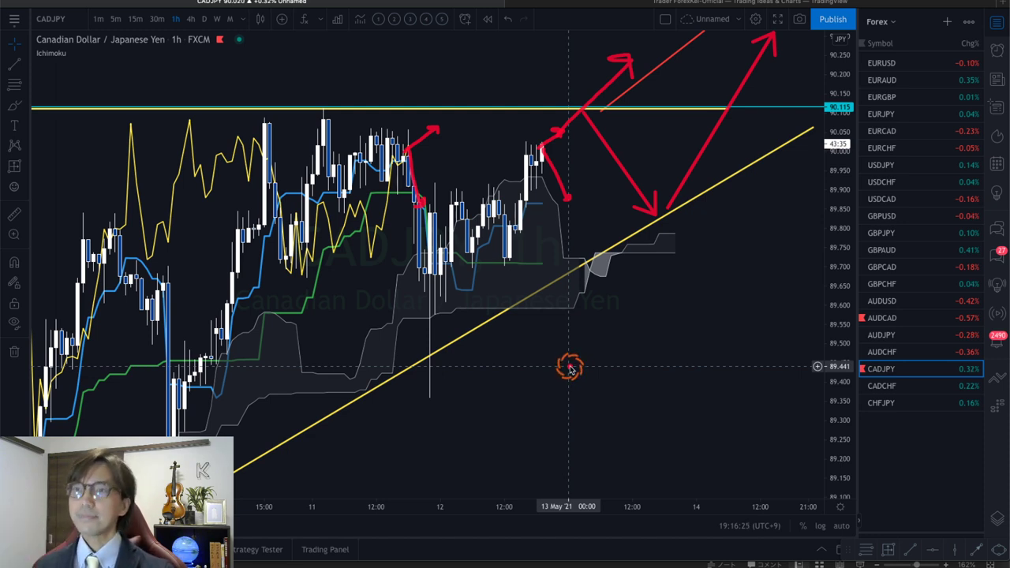
key(Escape)
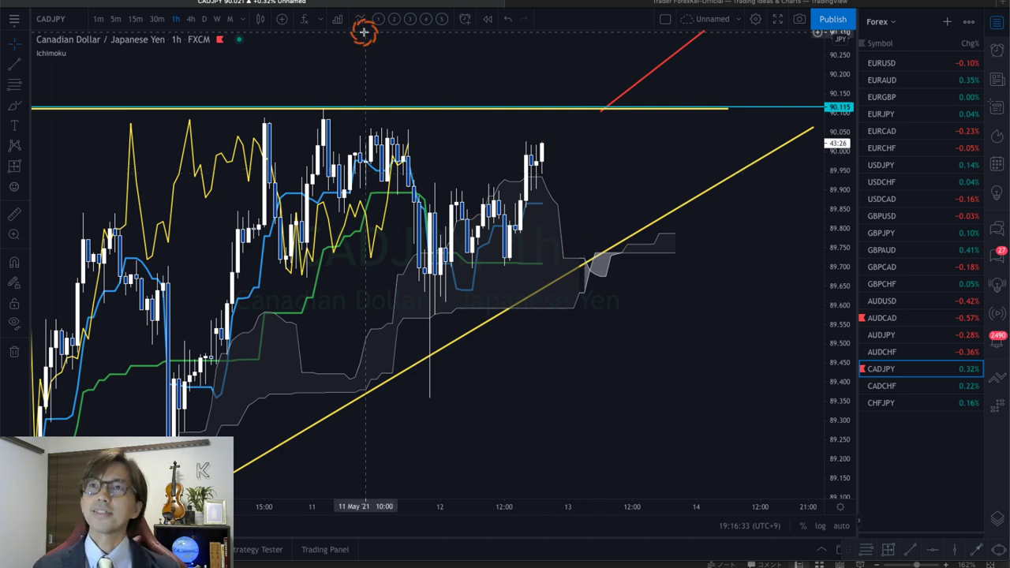
Replace the Ichimoku indicator with the Sessions indicator and show the whole 12 May session box on the 5-minute timeframe.
click(426, 24)
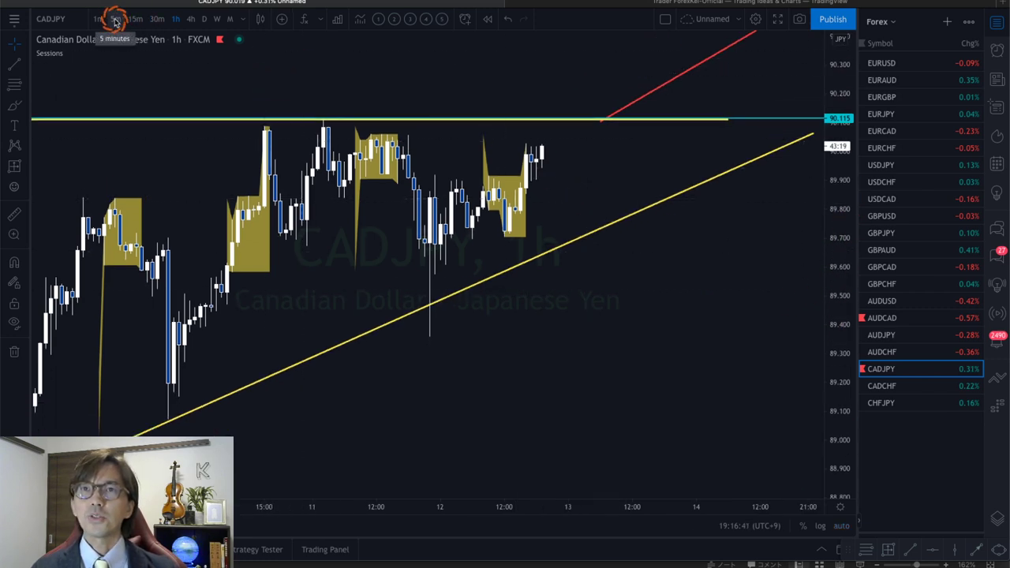
click(115, 18)
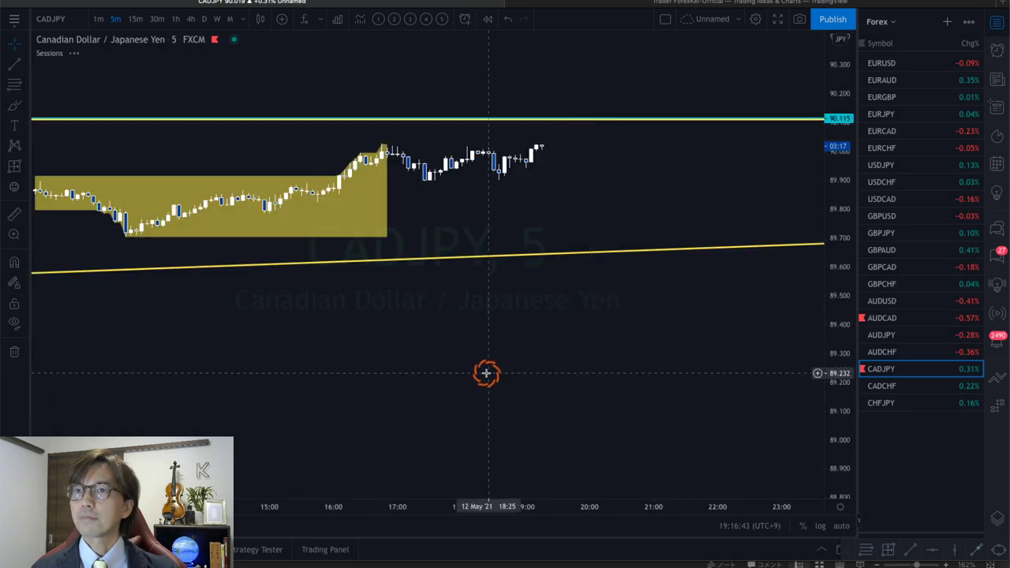
drag(244, 505, 499, 502)
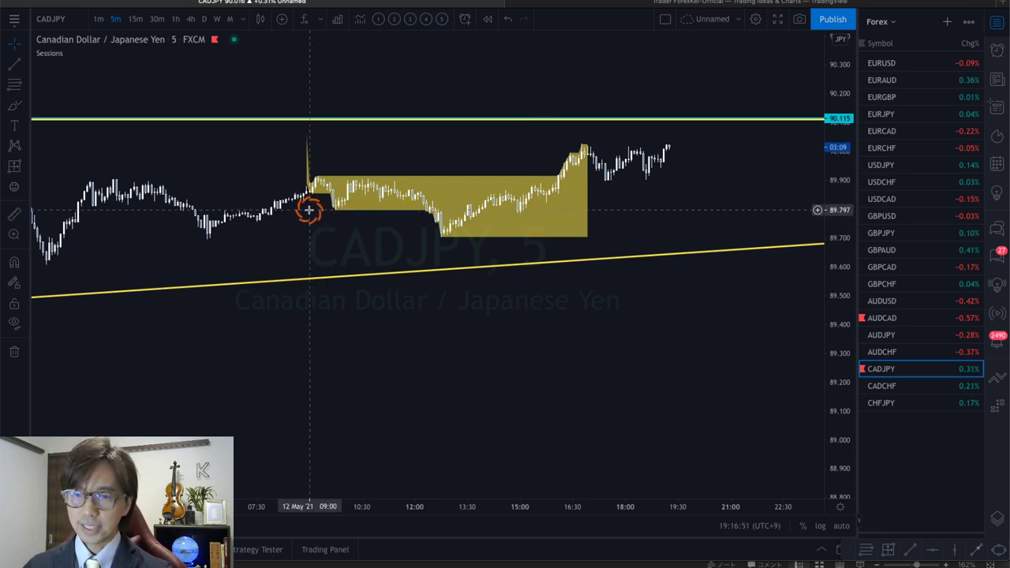
Frame the session box with vertical lines at 12 May 09:00 and 16:55 and horizontal lines at 90.033 and 89.705.
drag(309, 209, 586, 226)
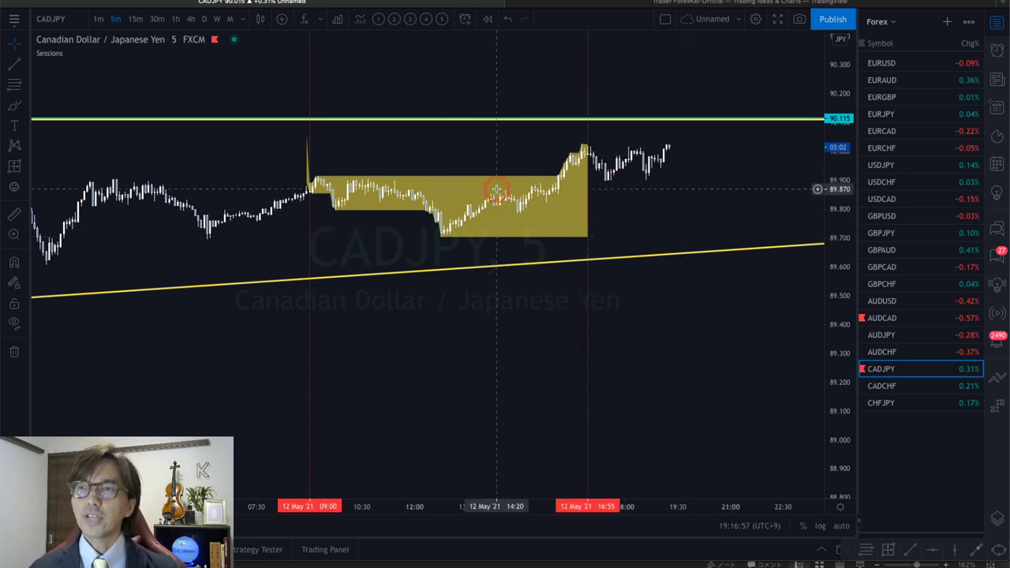
click(471, 142)
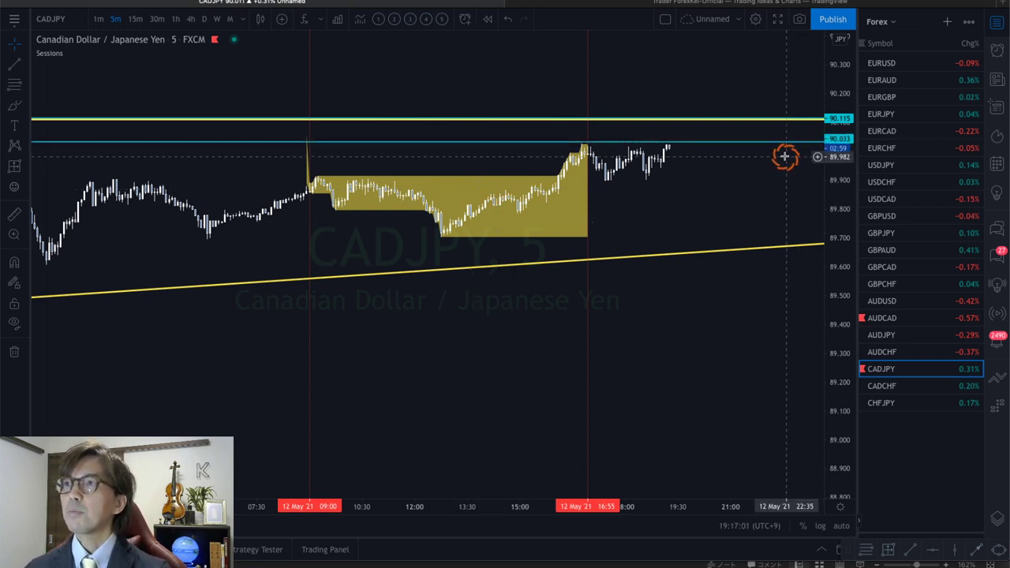
click(485, 237)
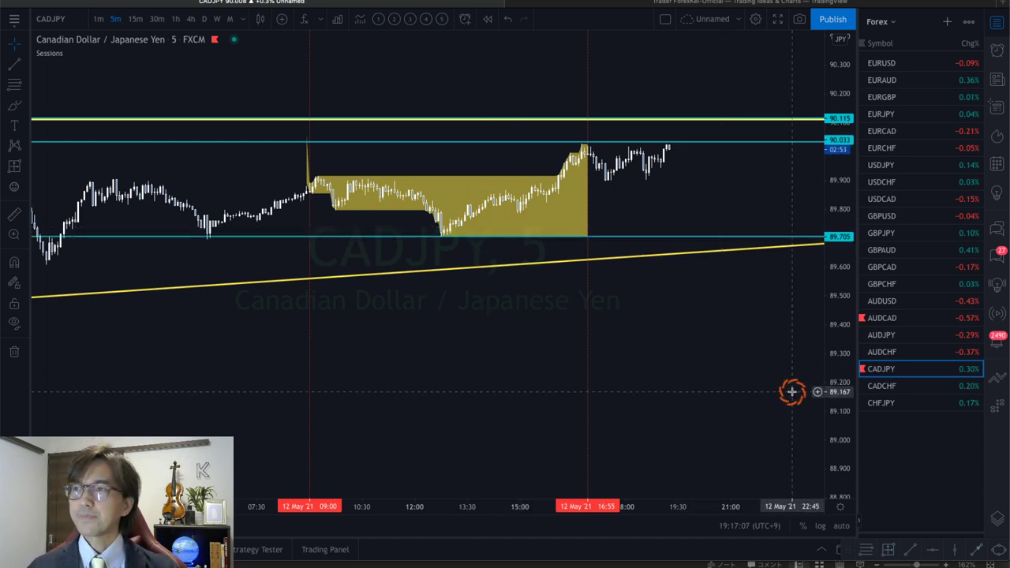
Sketch rising support and flat resistance strokes around the candles after the session box, add breakout and pullback-rebound arrows, and clear the freehand marks.
drag(771, 407, 752, 216)
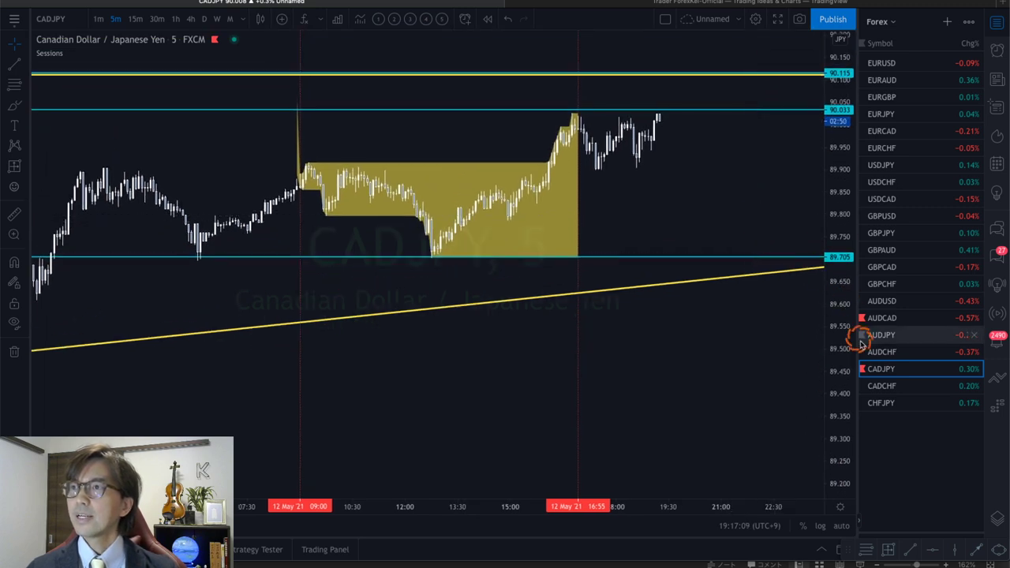
drag(841, 361, 726, 234)
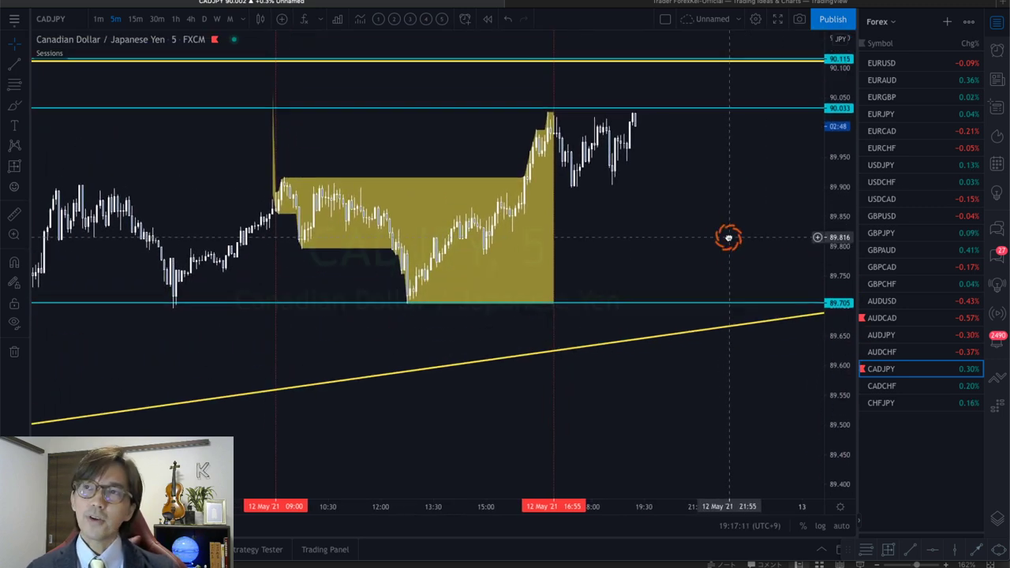
drag(686, 175, 634, 180)
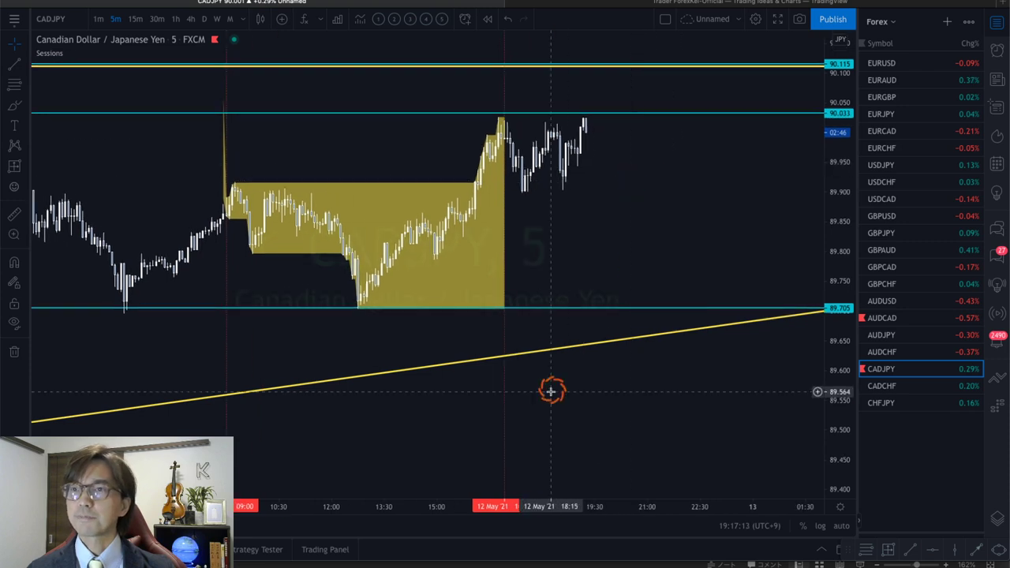
drag(305, 512, 405, 517)
drag(623, 257, 602, 254)
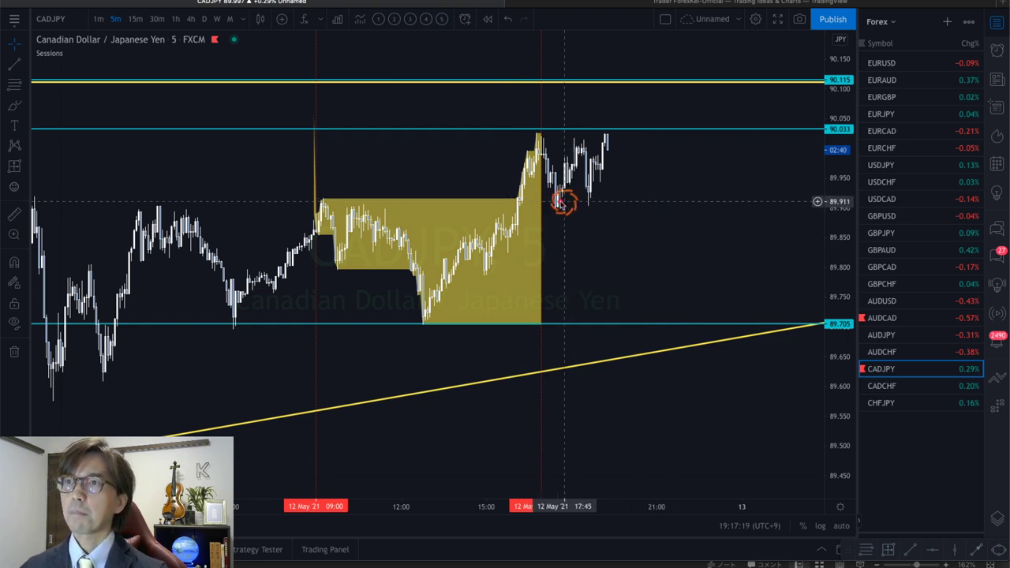
drag(532, 224, 621, 183)
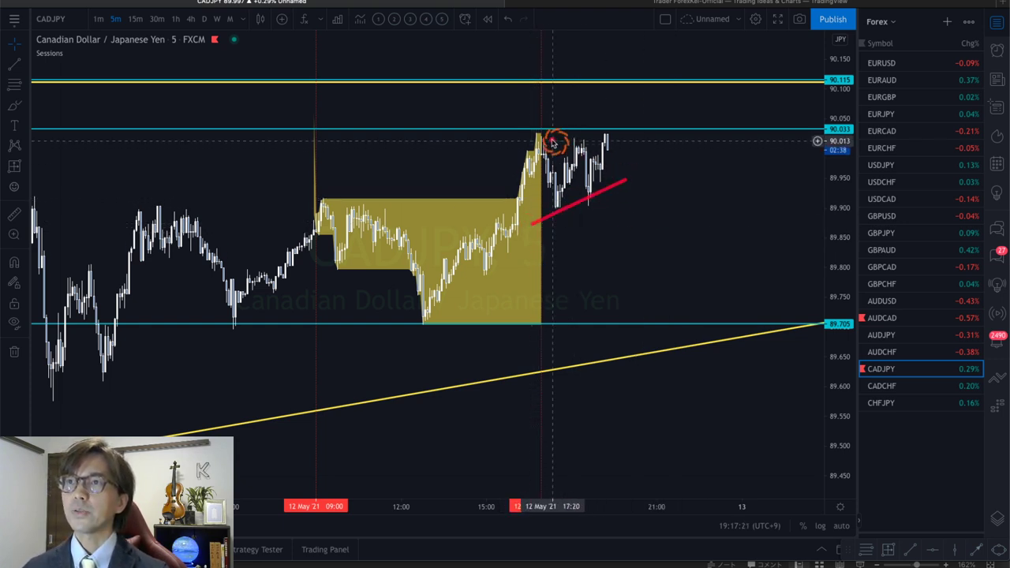
mouse_move(520, 131)
mouse_down()
mouse_move(636, 130)
mouse_move(624, 84)
mouse_move(649, 108)
mouse_up()
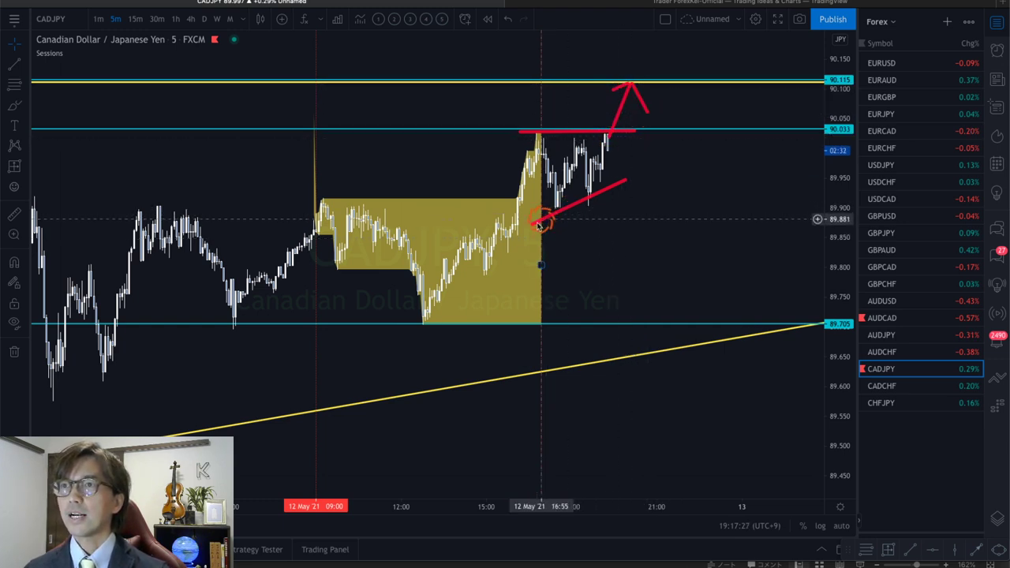
drag(603, 193, 681, 150)
mouse_move(612, 140)
mouse_down()
mouse_move(645, 169)
mouse_move(667, 131)
mouse_move(662, 117)
mouse_move(681, 119)
mouse_move(690, 138)
mouse_up()
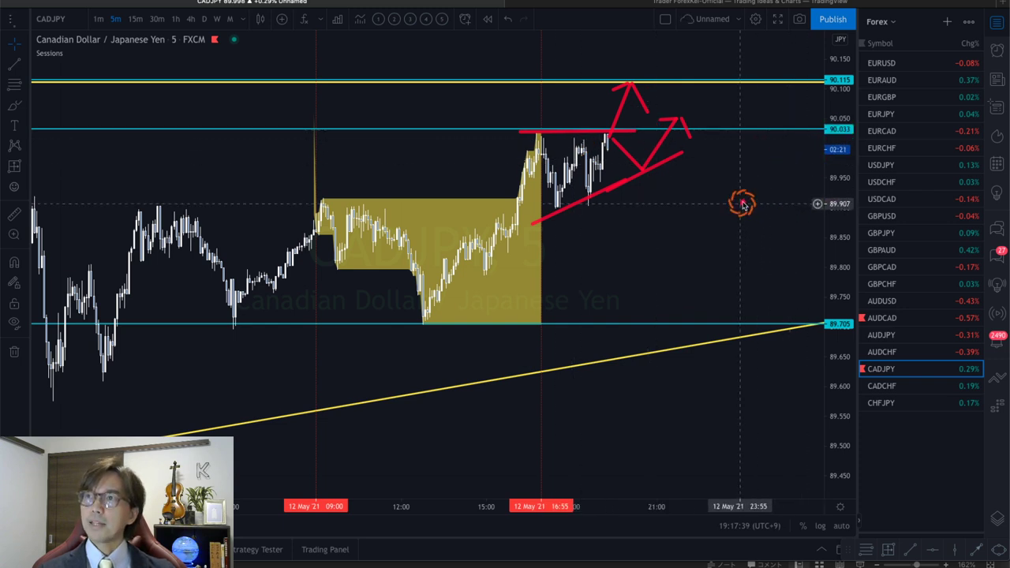
drag(740, 204, 817, 145)
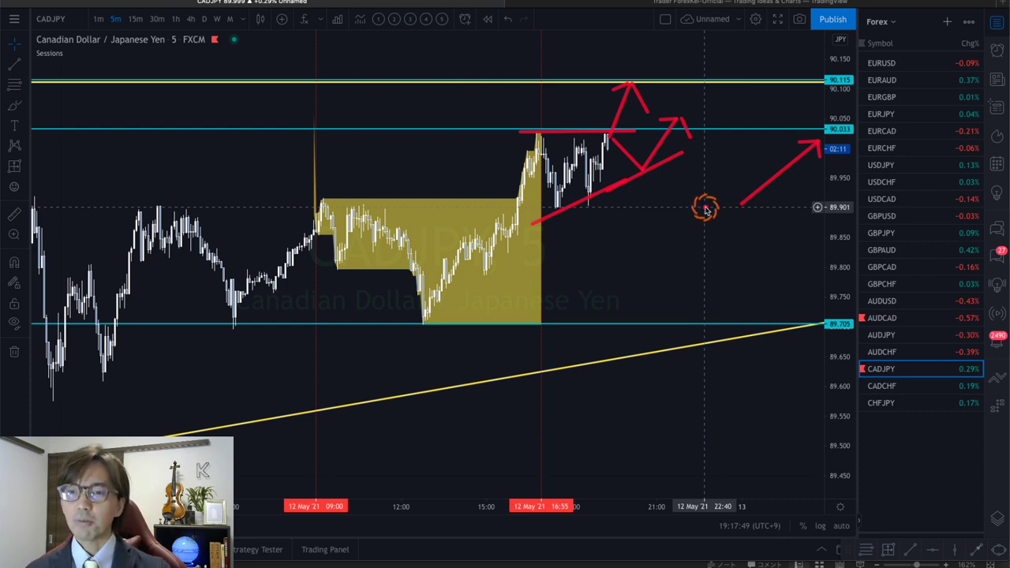
key(Escape)
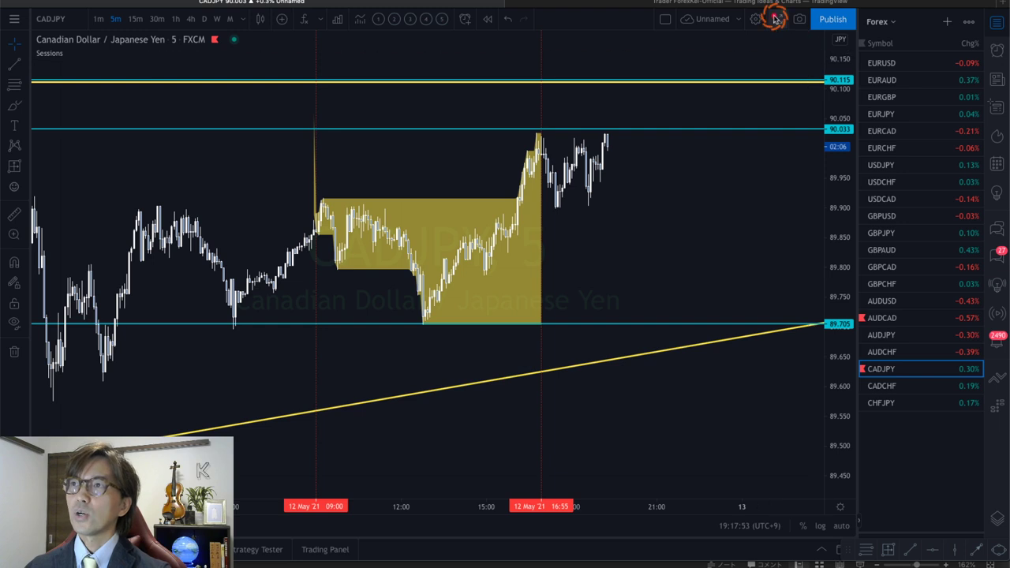
drag(795, 22, 821, 75)
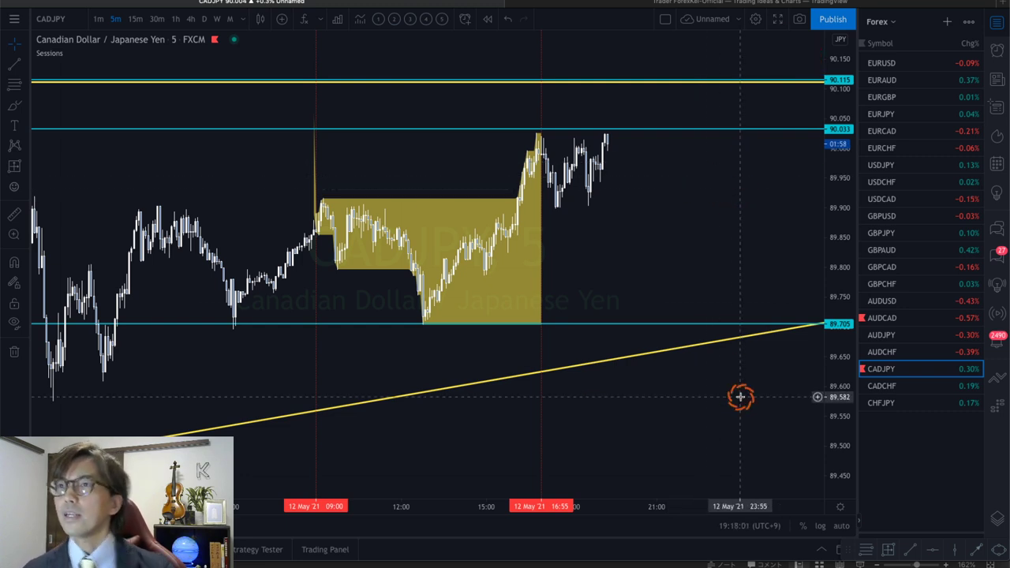
Frame the 5-minute candles after the session box and trace their rise from the first low up to the 90.033 line.
scroll(632, 466, up, 5)
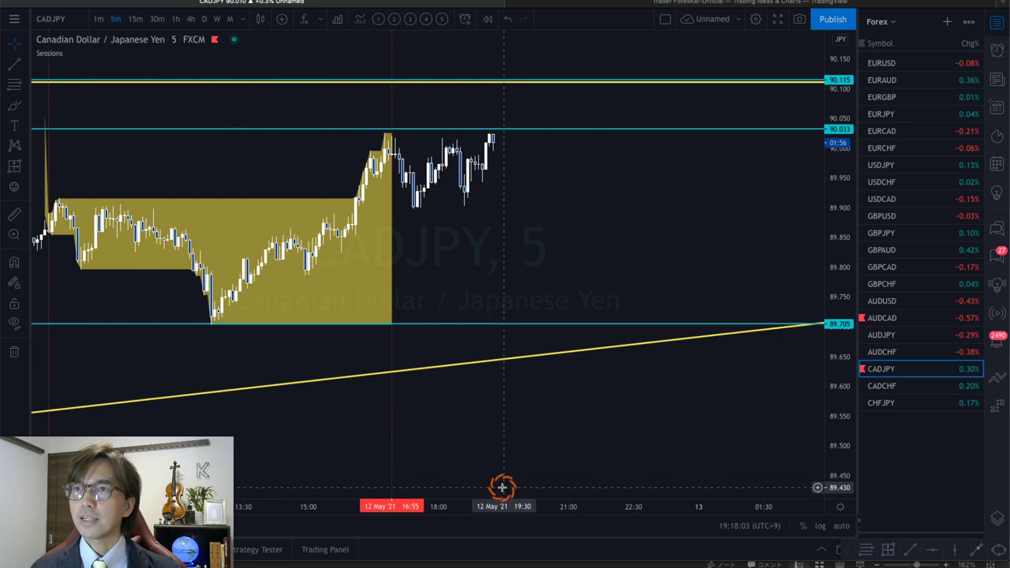
drag(520, 230, 642, 260)
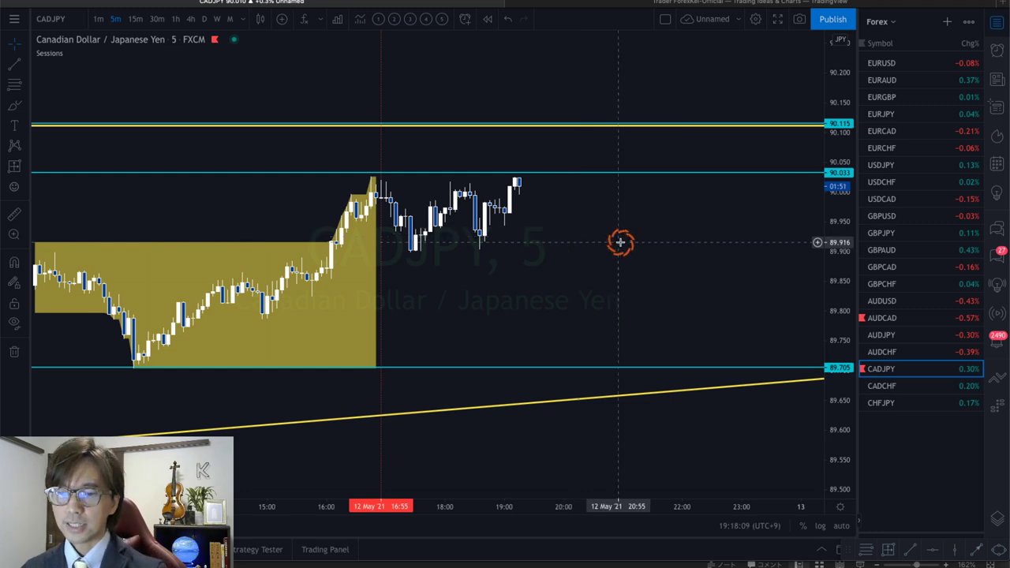
mouse_move(410, 249)
mouse_down()
mouse_move(457, 191)
mouse_move(478, 237)
mouse_move(497, 205)
mouse_move(506, 220)
mouse_move(521, 169)
mouse_move(529, 175)
mouse_up()
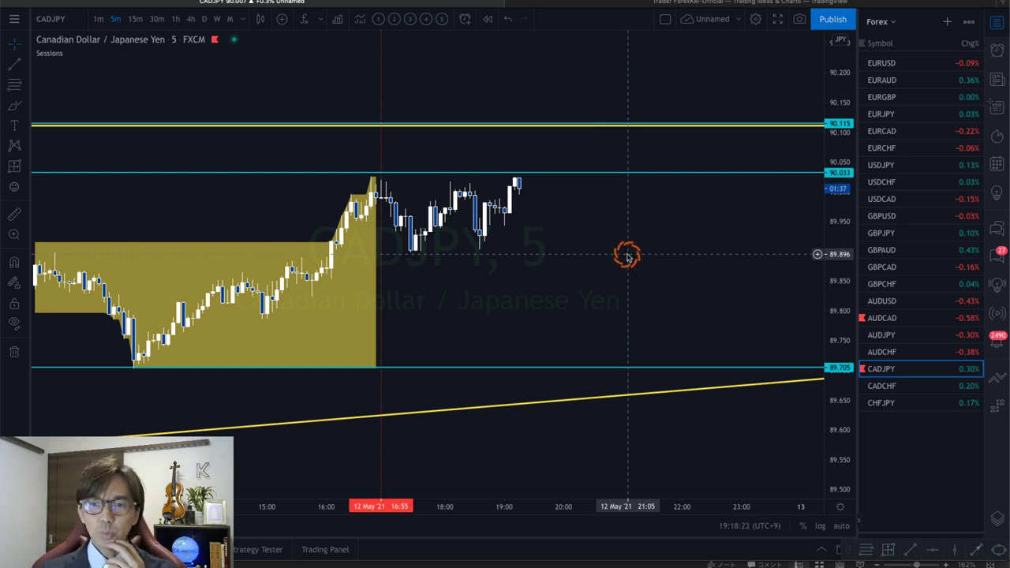
Replace the Sessions indicator with the Bollinger Bands and oscillator template, circle the newest candles below 90.033, mark the oscillator's end, and clear the marks.
click(412, 19)
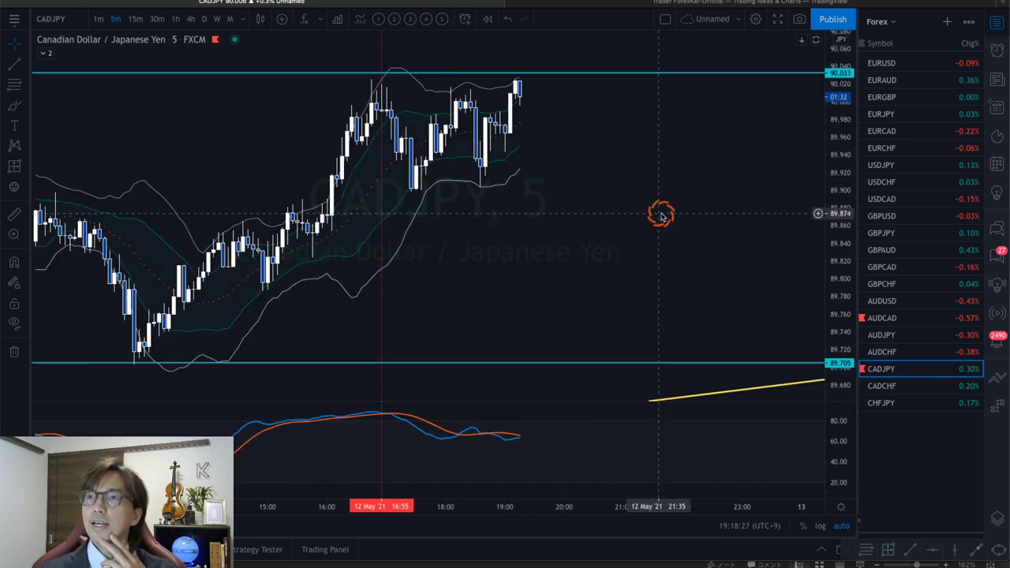
drag(835, 214, 834, 231)
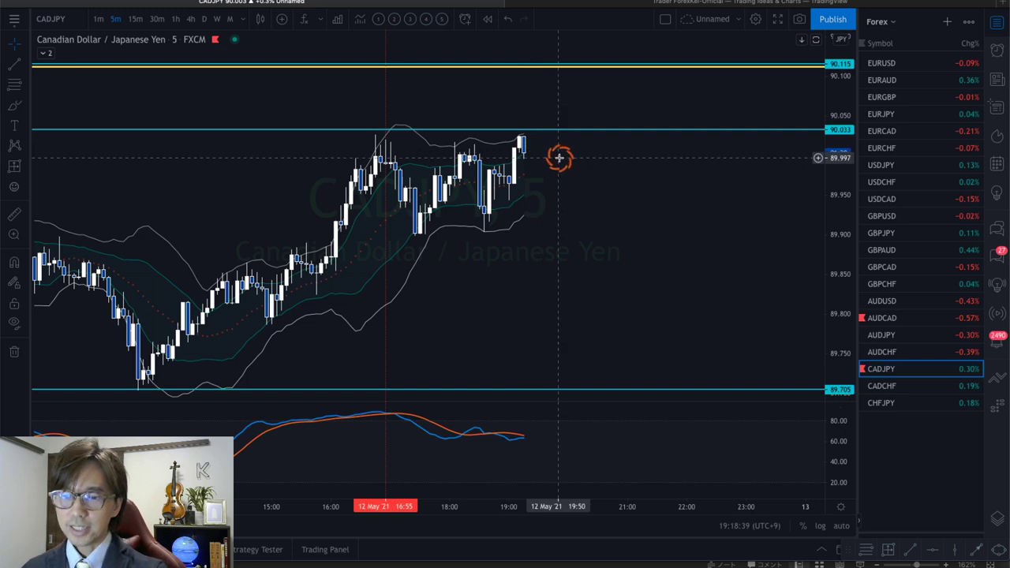
mouse_move(527, 158)
mouse_down()
mouse_move(507, 150)
mouse_move(527, 129)
mouse_move(534, 153)
mouse_up()
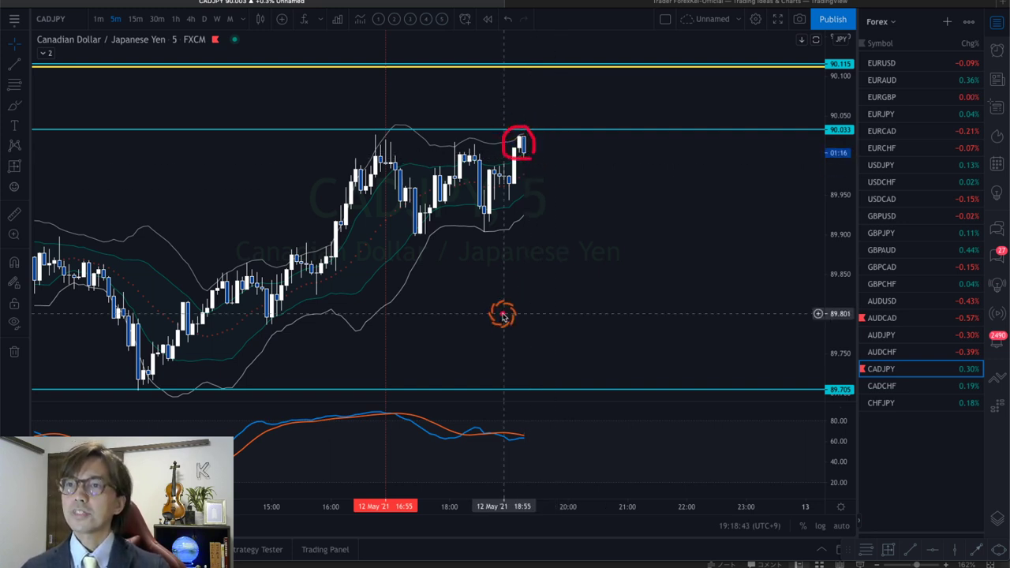
mouse_move(519, 450)
mouse_down()
mouse_move(523, 418)
mouse_move(529, 446)
mouse_up()
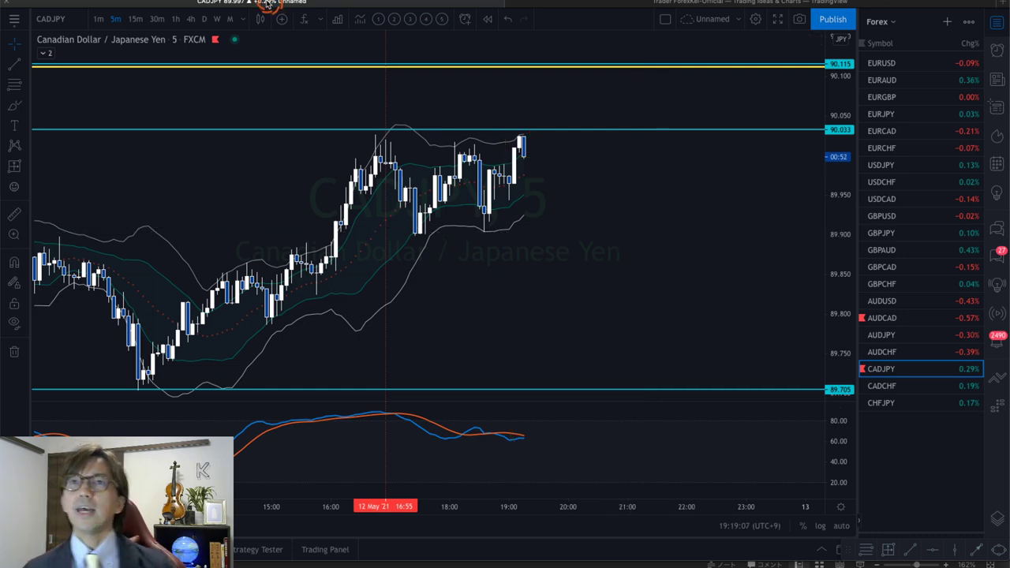
Show CADJPY on the daily timeframe with the Ichimoku template, framing the red scenario arrows and the 91.600 line.
click(205, 17)
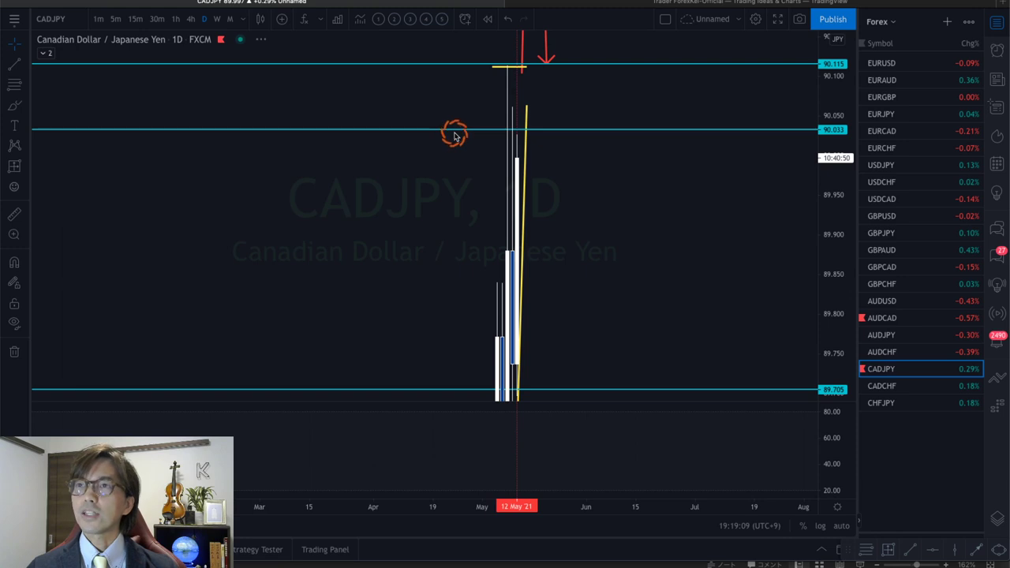
click(381, 25)
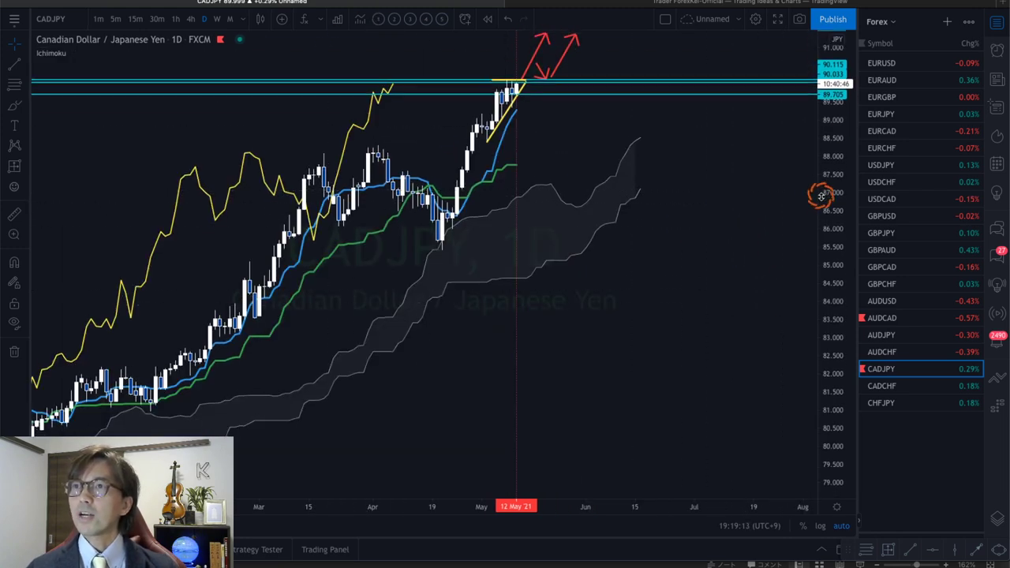
drag(816, 198, 815, 304)
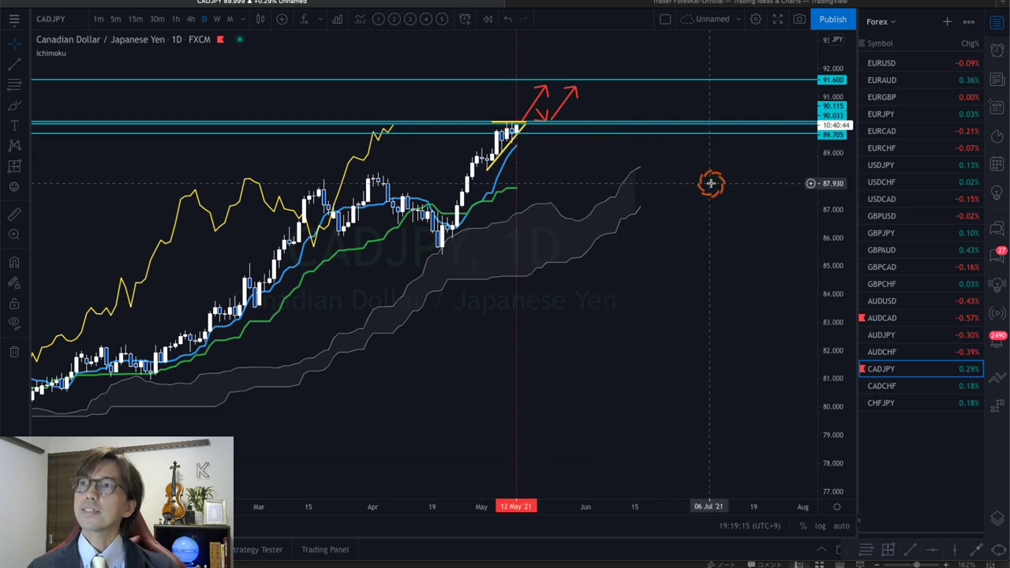
drag(769, 264, 769, 347)
drag(839, 299, 838, 202)
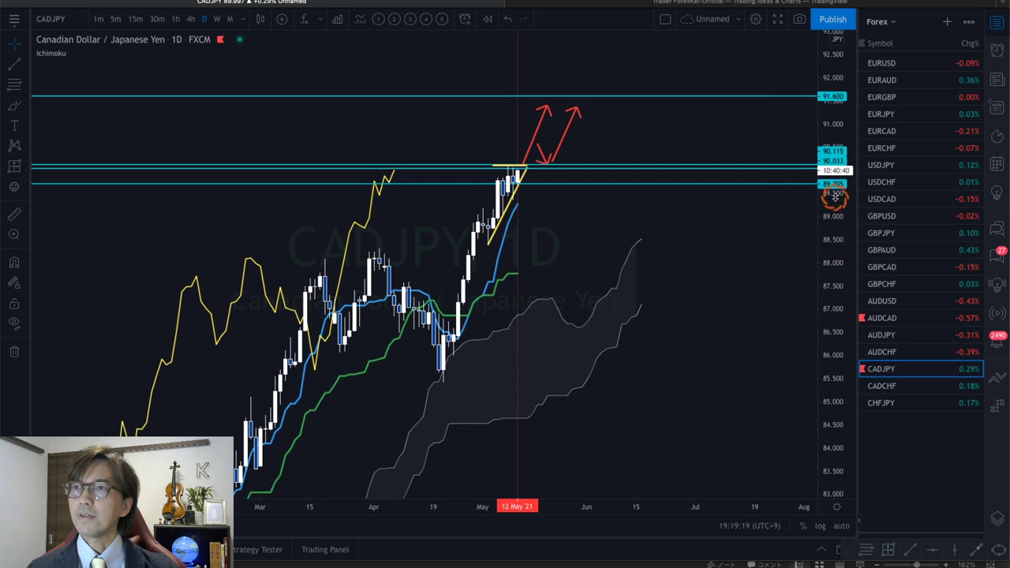
Centre the yellow triangle and breakout arrows on the daily chart and add a horizontal line at 91.000.
drag(501, 501, 371, 497)
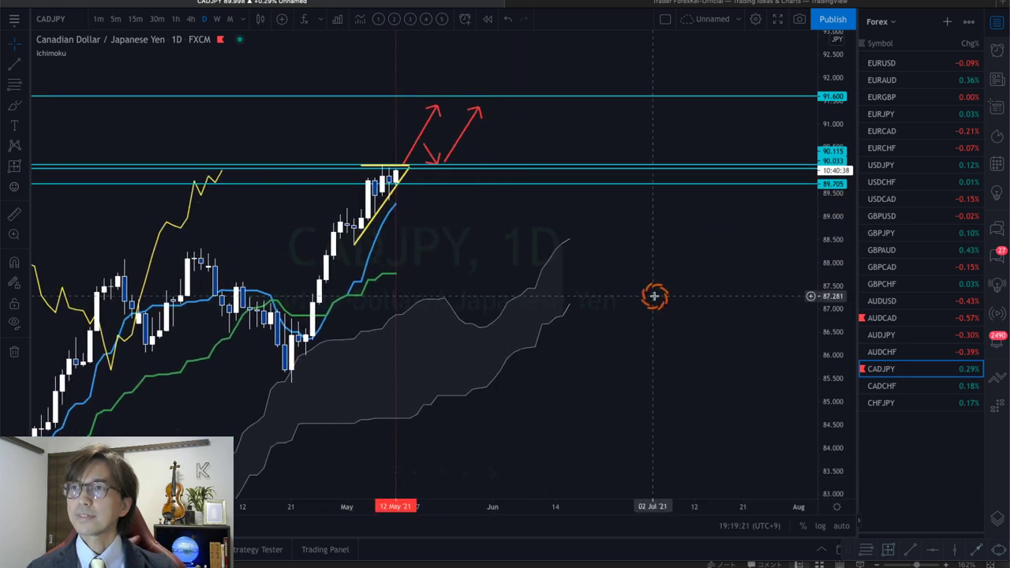
drag(654, 295, 807, 157)
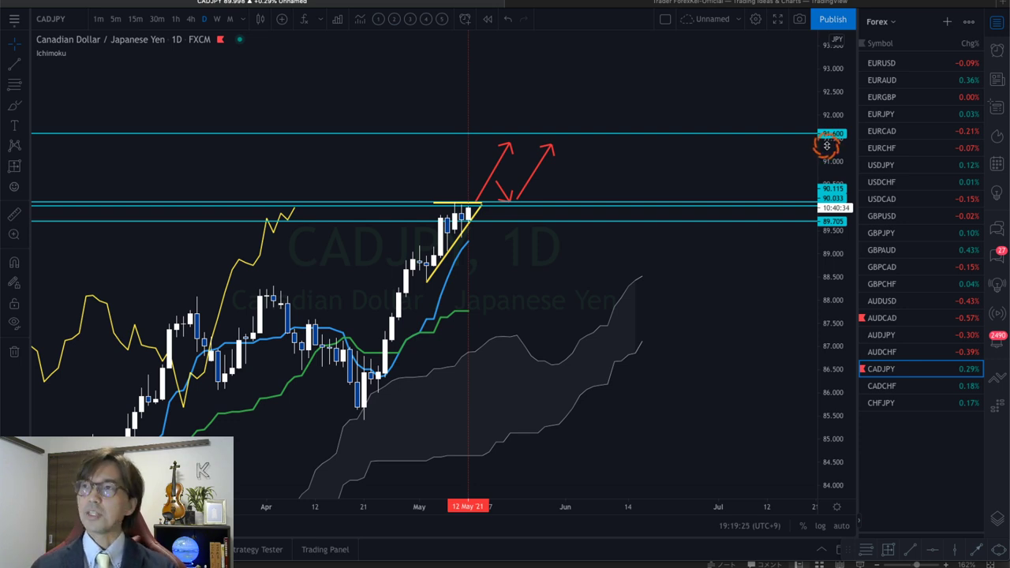
drag(742, 135, 809, 134)
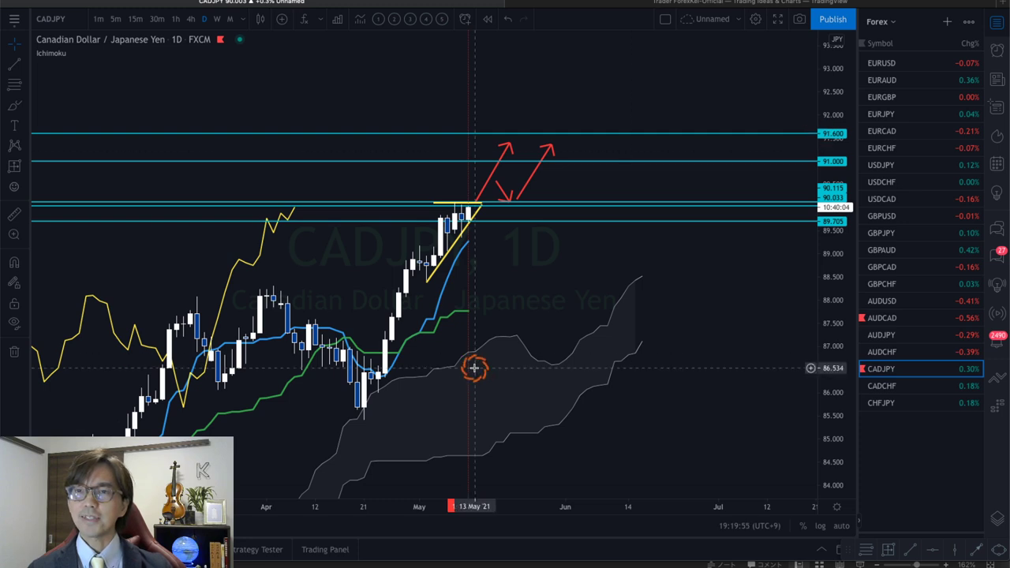
Bring the 2017–2018 peaks into view, mark the highs at the 91.600 line, and sketch an arrow from the current price towards that level.
scroll(394, 521, down, 10)
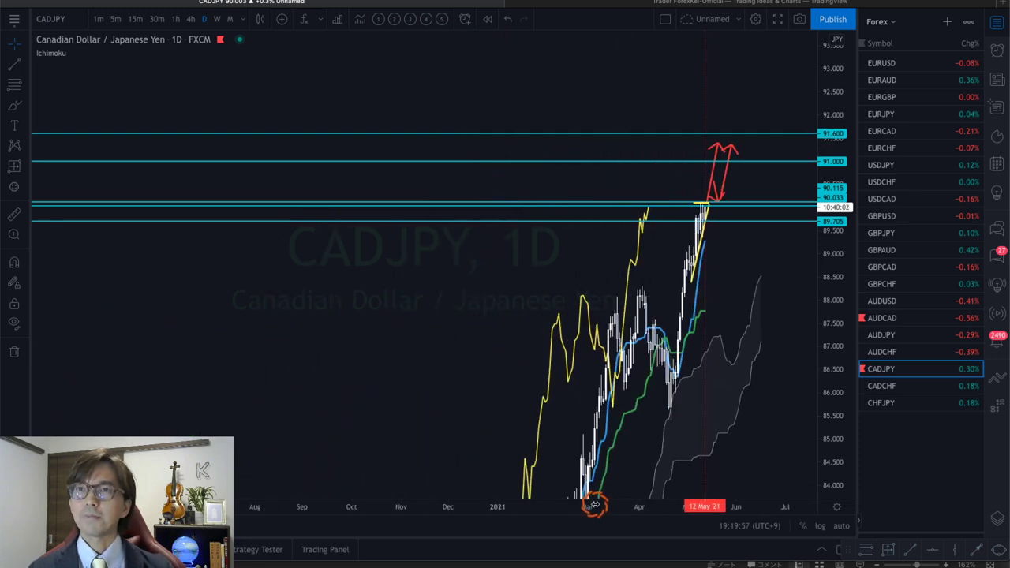
drag(260, 511, 643, 516)
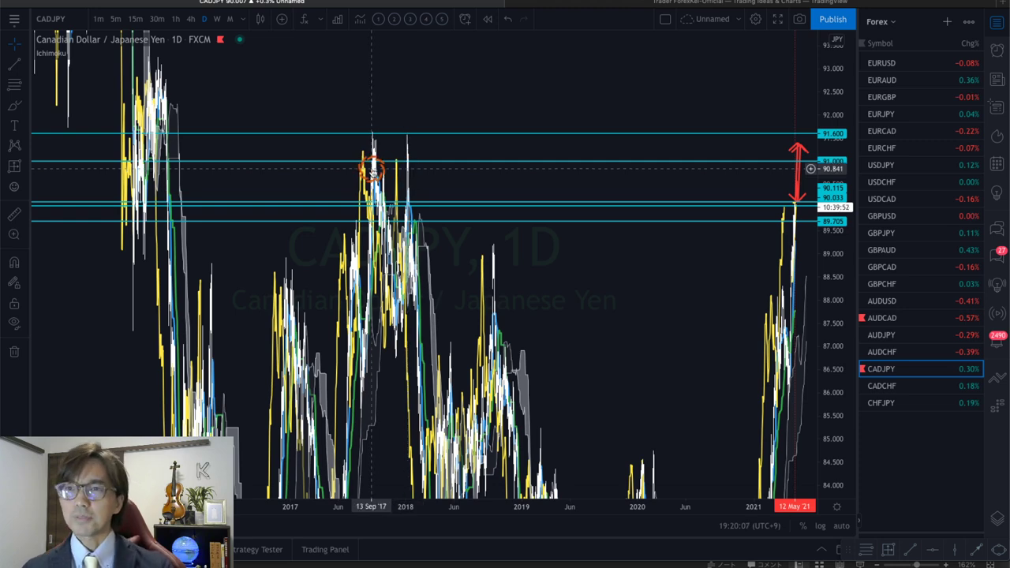
mouse_move(370, 142)
mouse_down()
mouse_move(378, 123)
mouse_move(372, 135)
mouse_move(408, 140)
mouse_up()
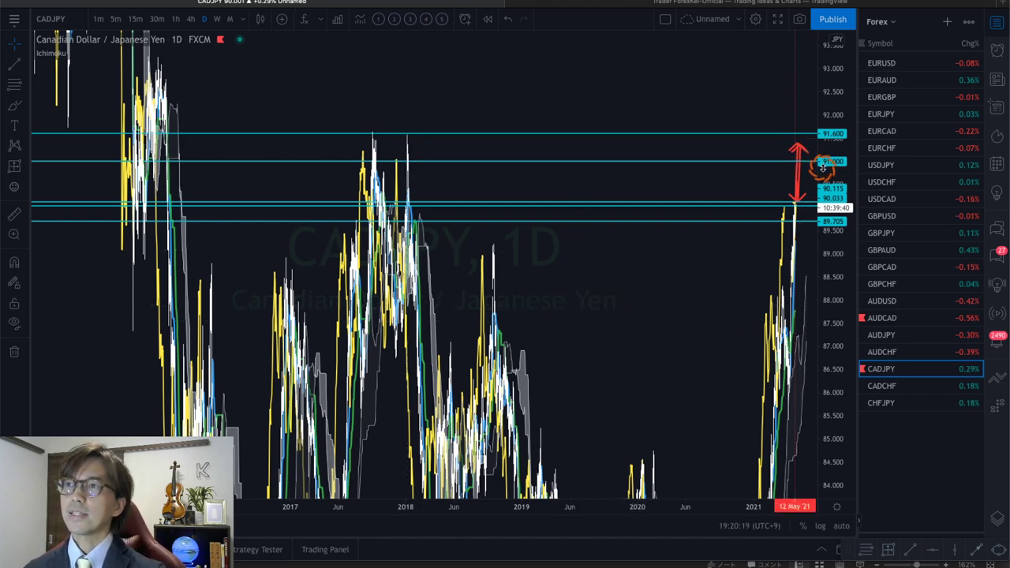
mouse_move(808, 152)
mouse_down()
mouse_move(787, 162)
mouse_move(799, 163)
mouse_move(798, 142)
mouse_move(828, 148)
mouse_up()
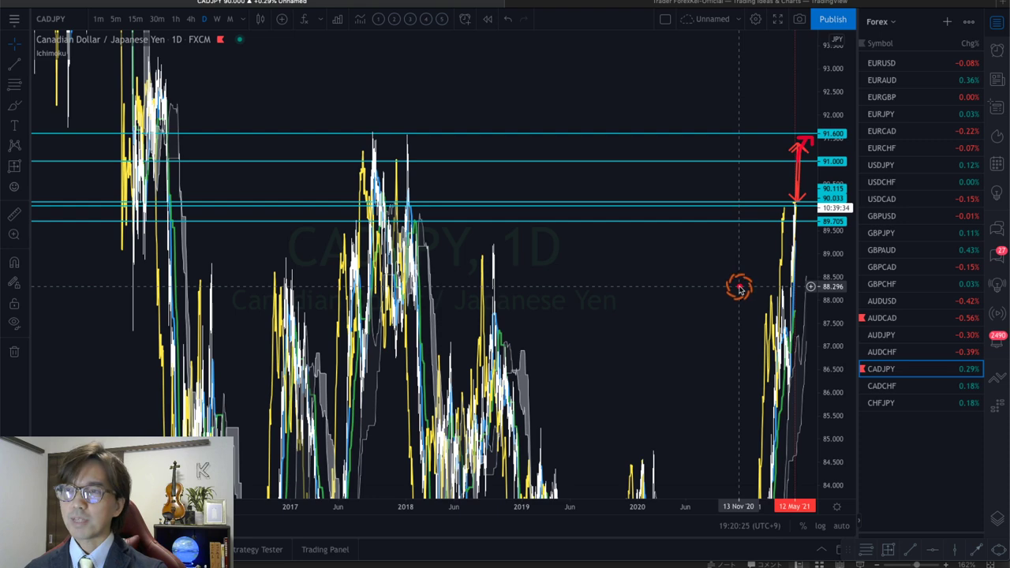
Return to the latest daily candles and examine the yellow triangle and breakout arrows against the 91.000 and 91.600 levels and the Ichimoku cloud.
drag(542, 506, 377, 505)
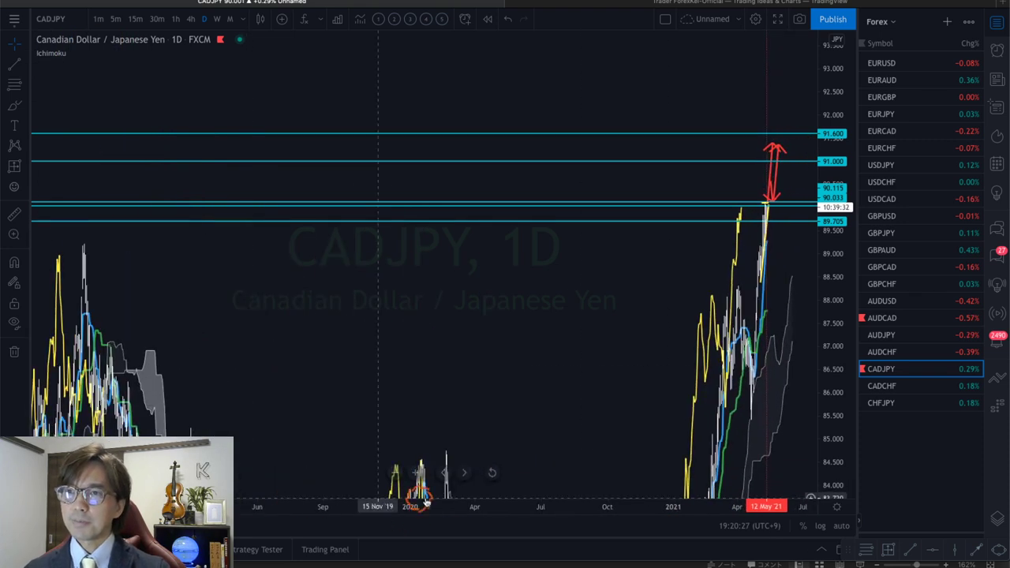
drag(468, 506, 228, 505)
drag(350, 507, 268, 506)
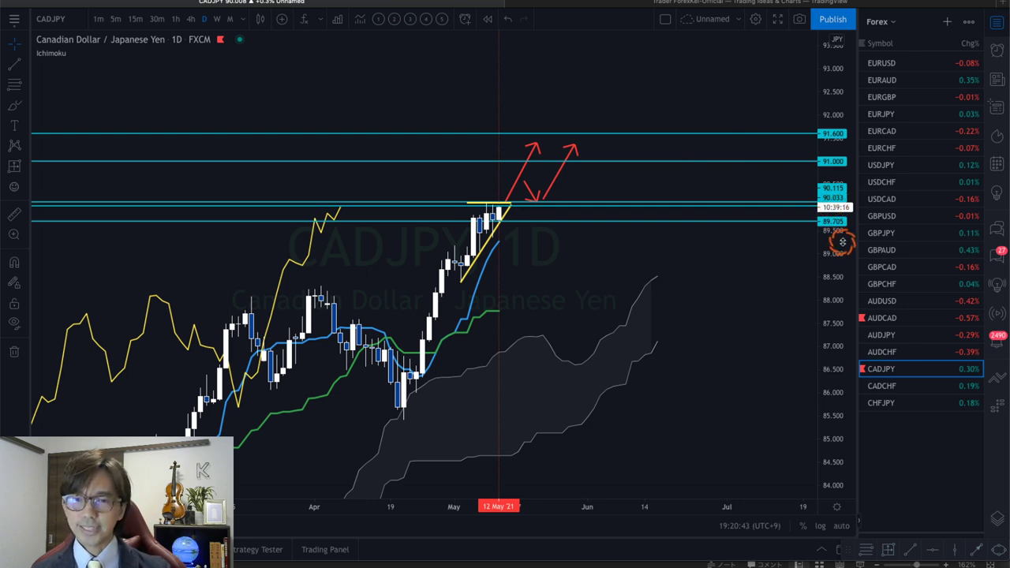
drag(523, 513, 402, 348)
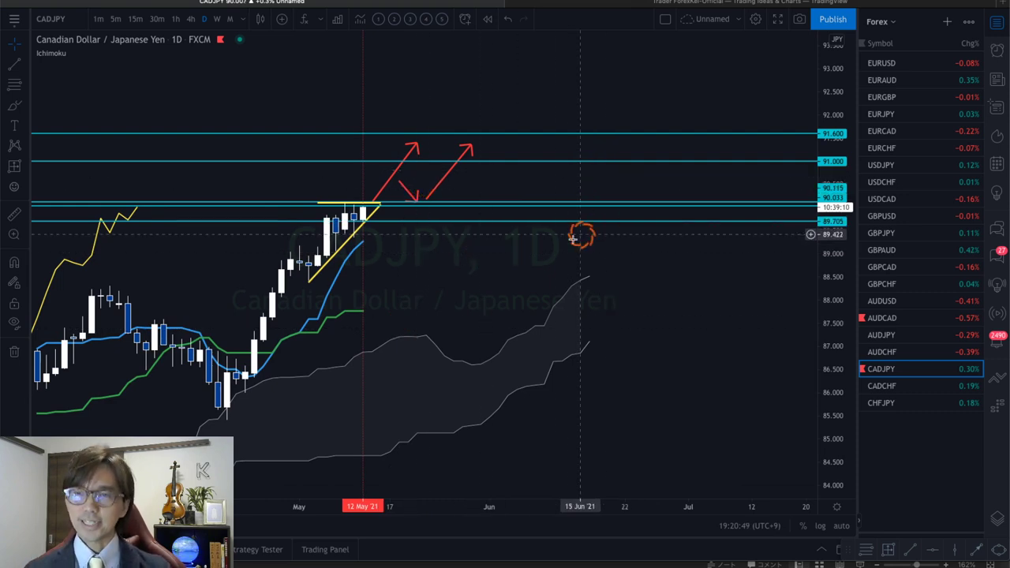
drag(582, 232, 639, 271)
drag(820, 387, 818, 304)
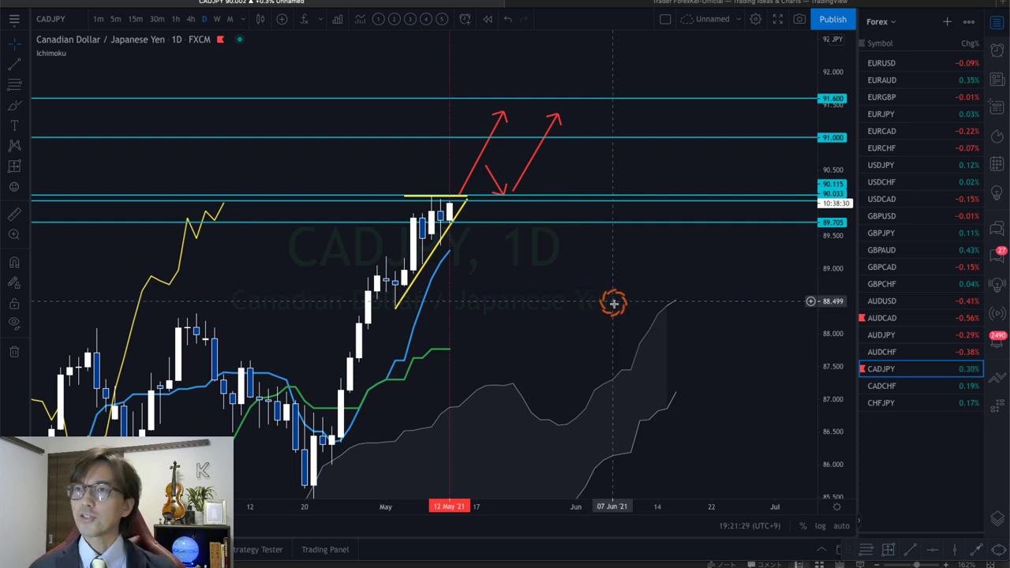
drag(416, 503, 543, 354)
drag(832, 360, 661, 331)
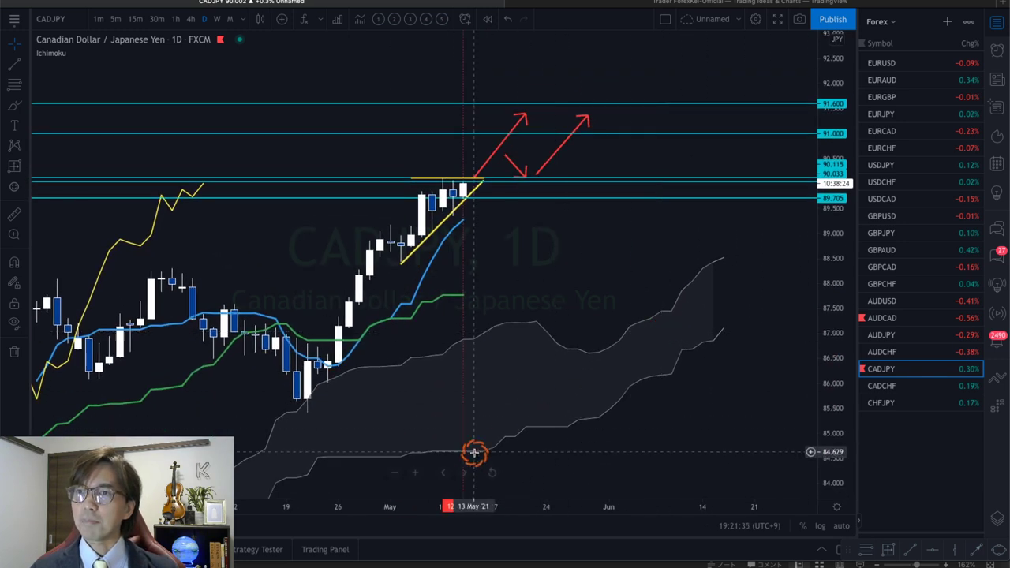
drag(429, 439, 334, 473)
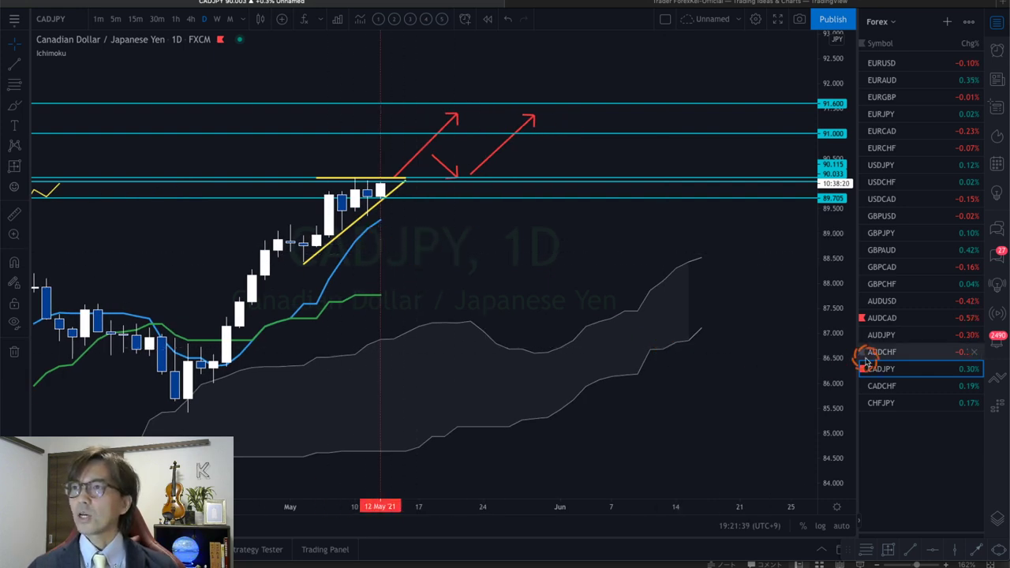
Open the AUDCAD daily chart and examine the red downward arrow against the horizontal levels at 0.93009 and 0.92474.
click(877, 318)
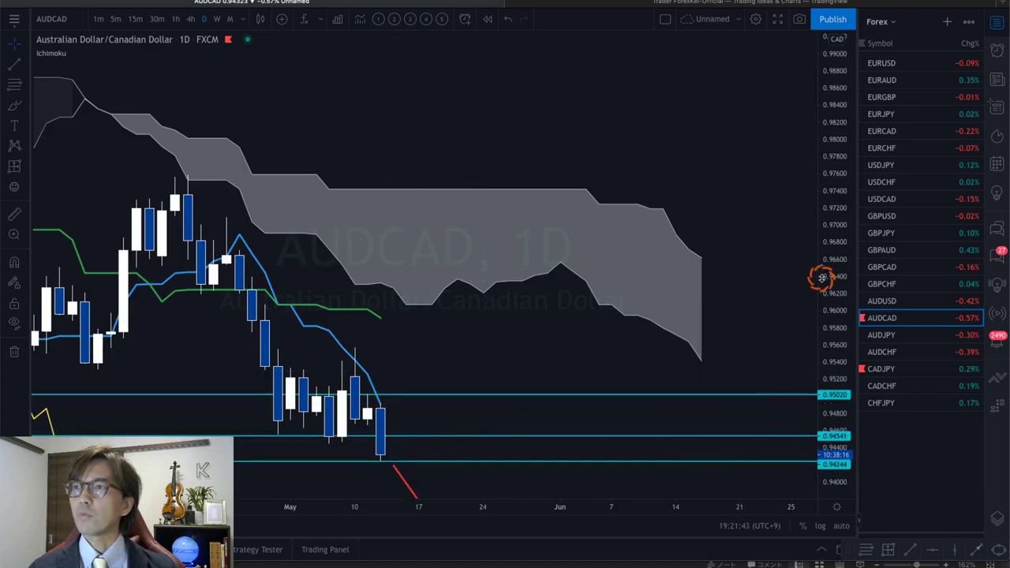
drag(826, 277, 820, 244)
drag(839, 127, 833, 309)
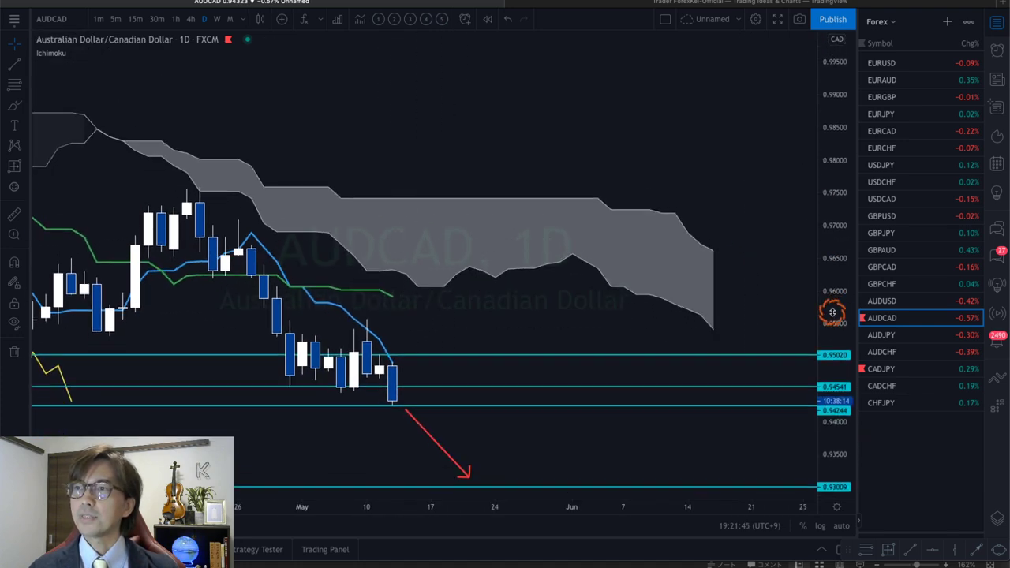
drag(646, 297, 699, 225)
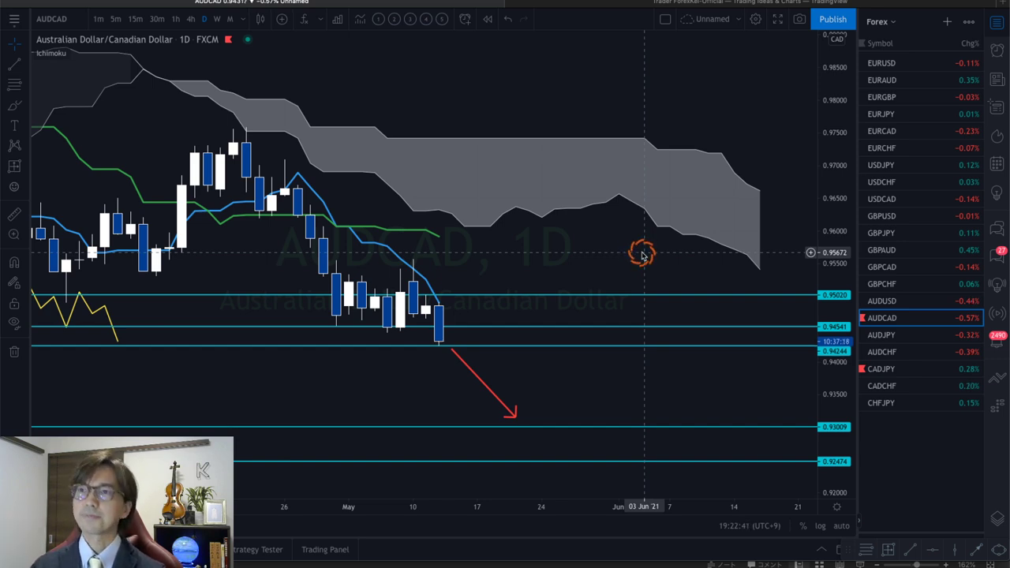
drag(835, 254, 834, 236)
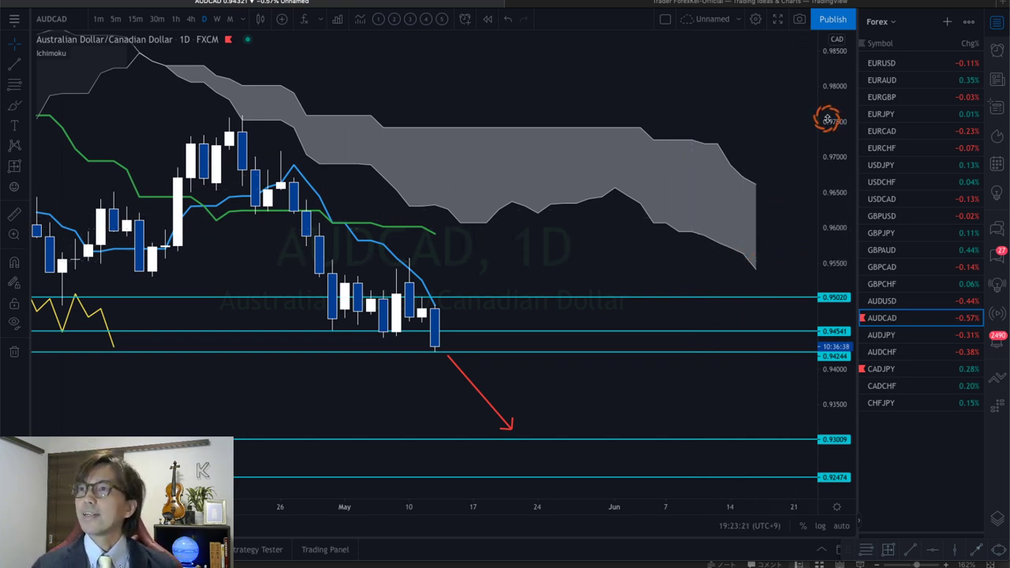
drag(787, 117, 807, 167)
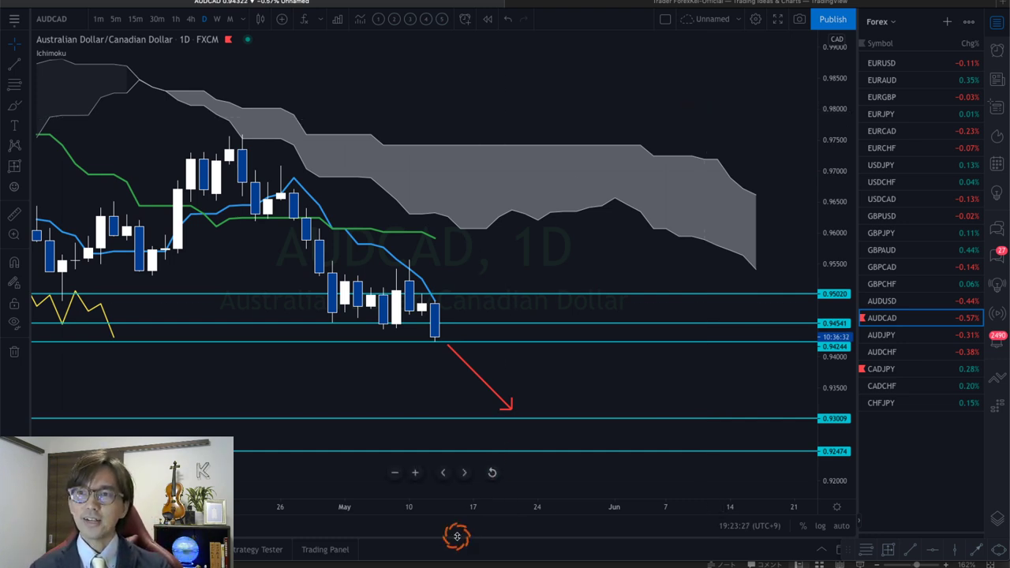
Switch to the presentation and show the slide with the channel's services and weekly program guide.
click(459, 560)
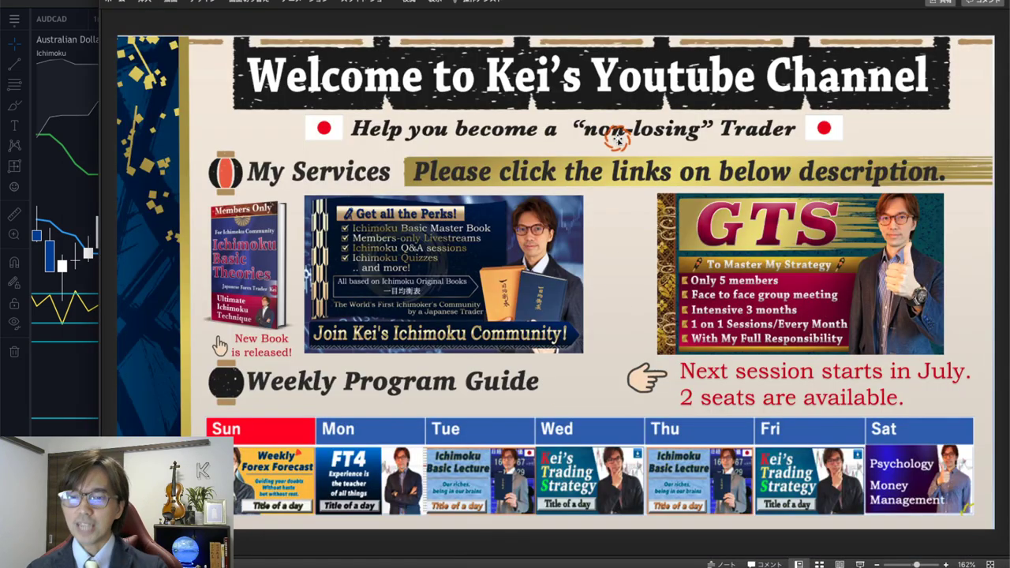